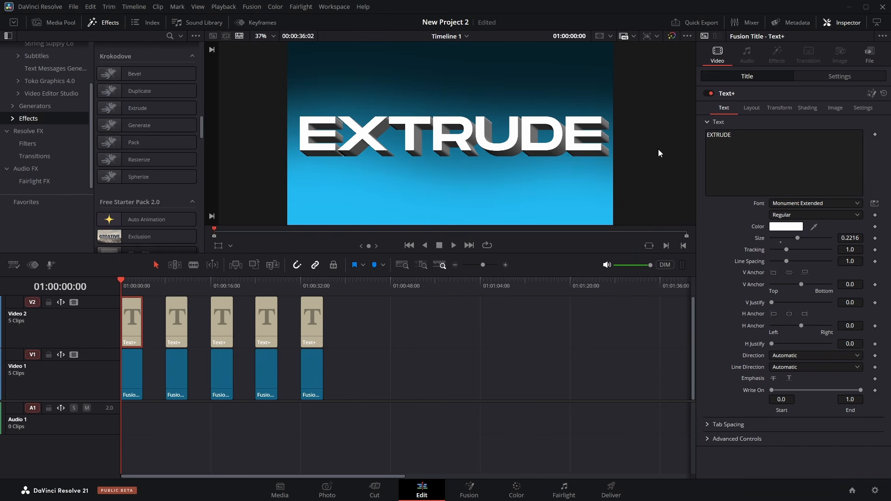
Step: Play the EXTRUDE title's animation from the start of the timeline and return to the beginning
key("space")
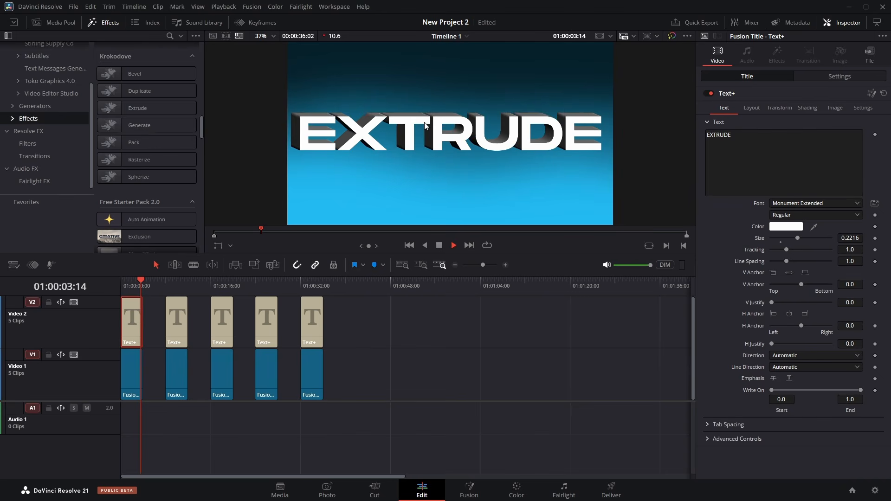
key("space")
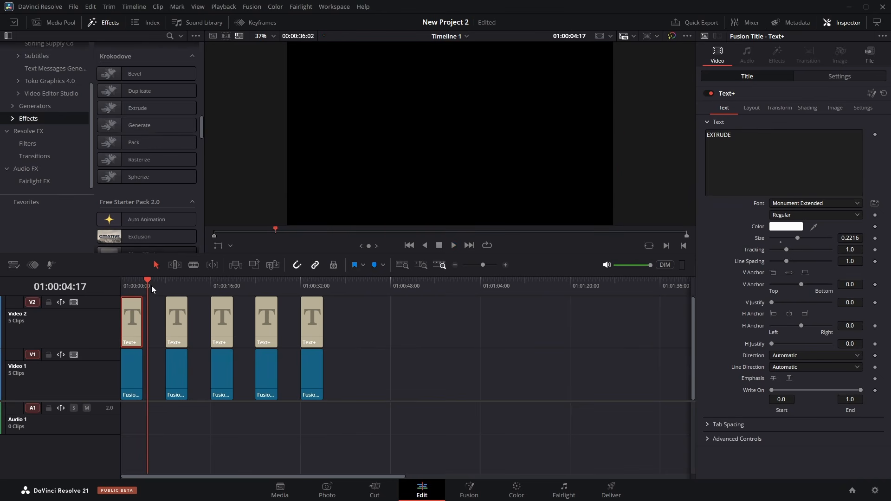
key("Home")
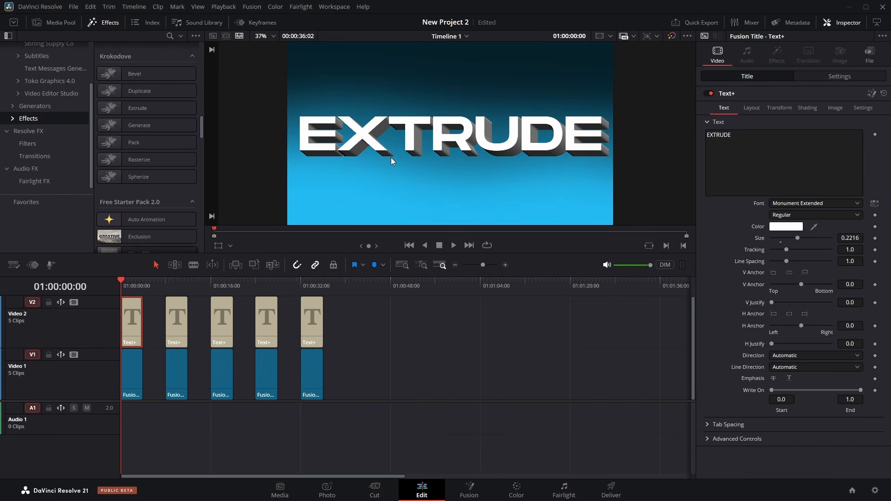
Step: Open the EXTRUDE title's node composition on the Fusion page and centre its node graph
left_click(478, 495)
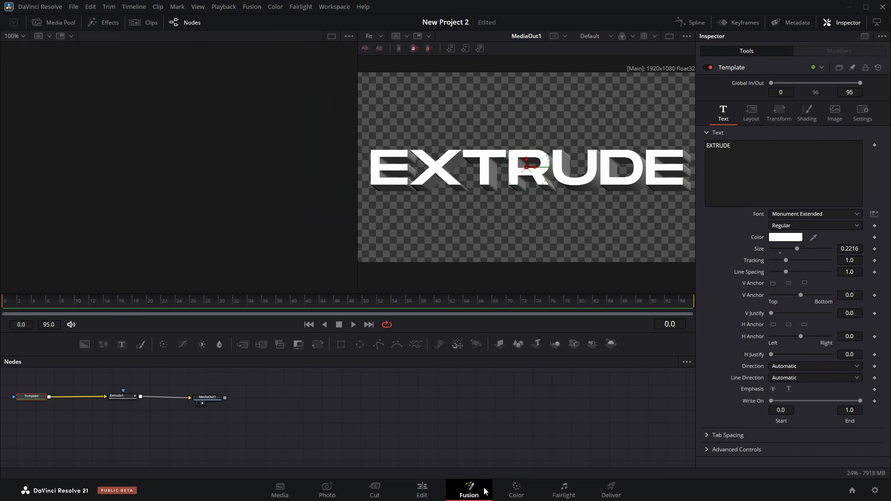
left_click_drag(339, 400, 562, 444)
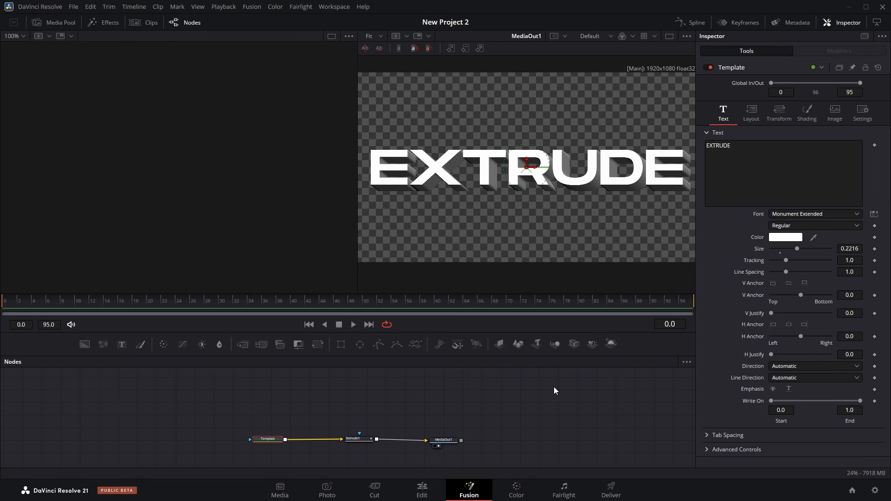
left_click(417, 486)
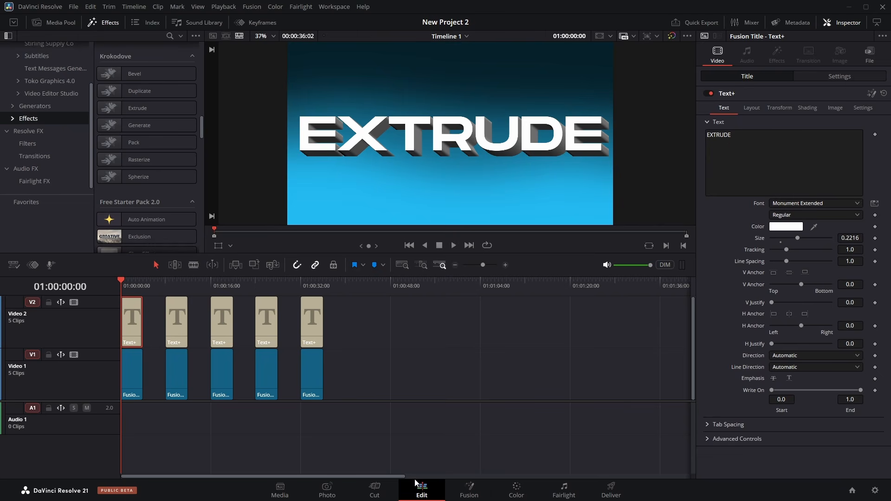
left_click(468, 491)
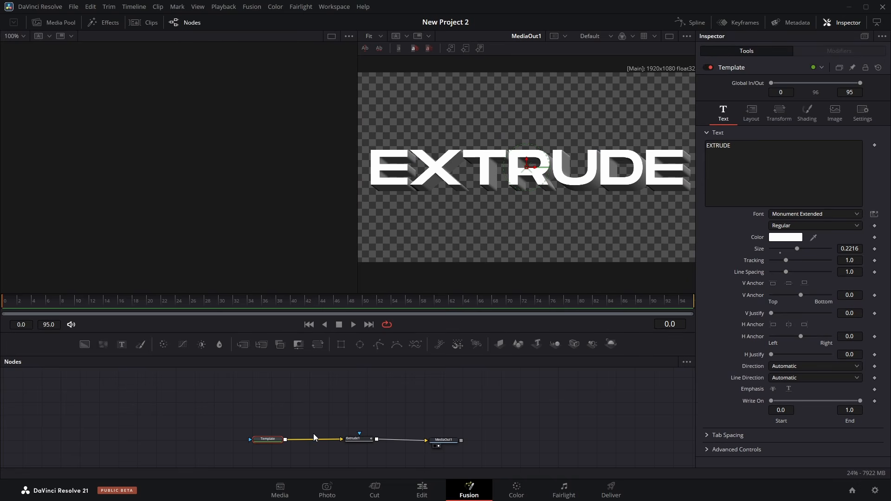
Step: Inspect the existing Extrude node's controls while playing back its animated angle
left_click(363, 441)
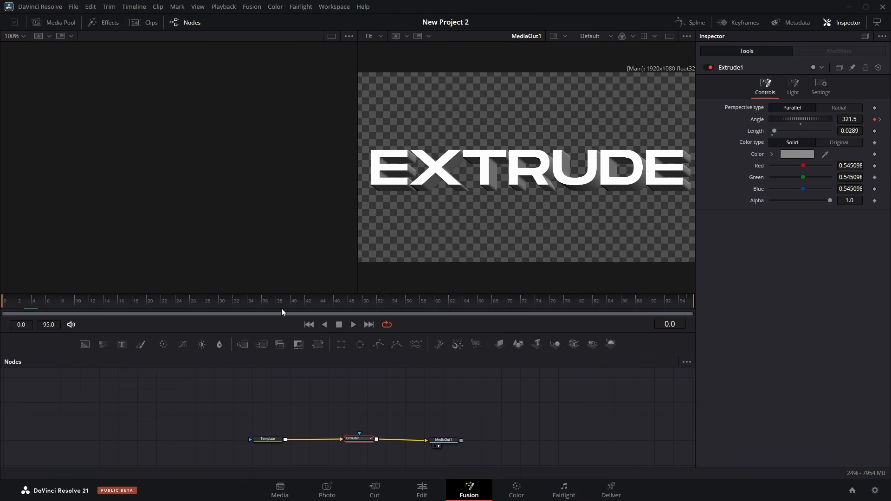
key("space")
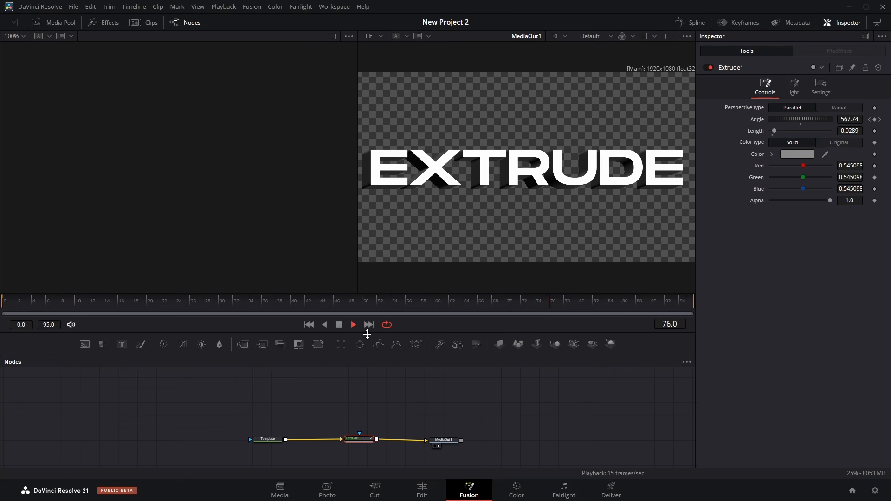
key("space")
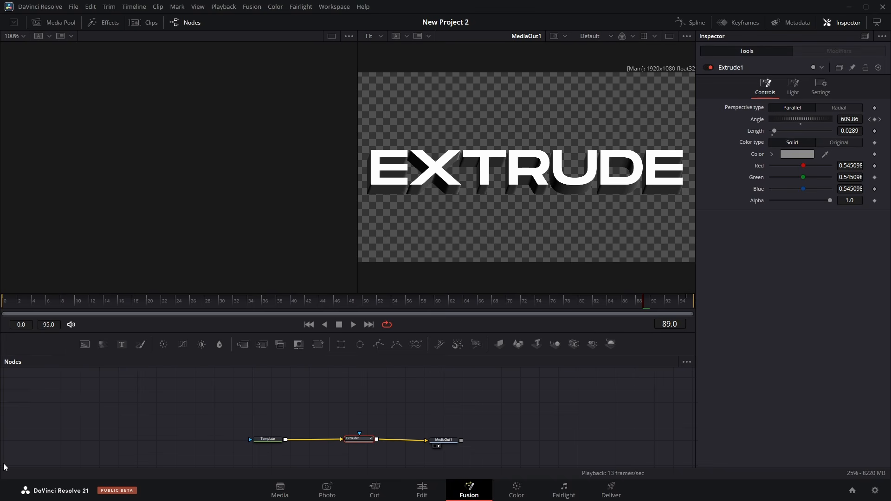
Step: Add a separate Text+ node above the Template node and copy the Template's text EXTRUDE into it
left_click_drag(122, 345, 270, 401)
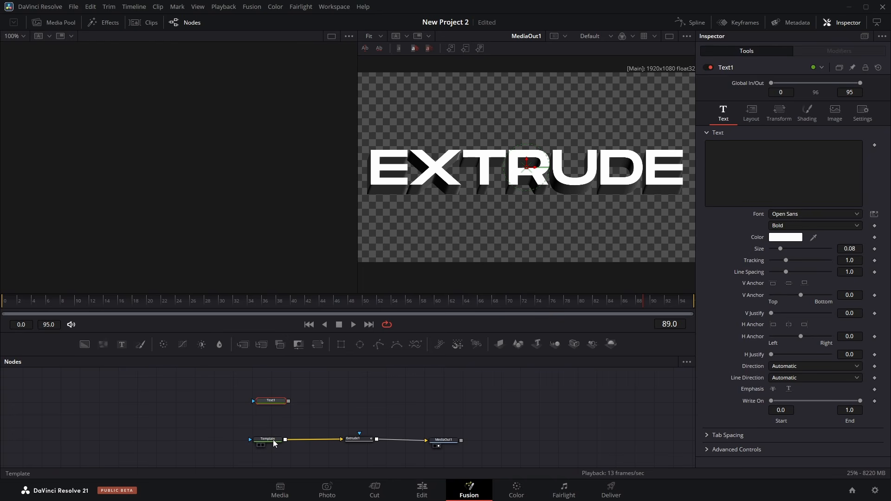
left_click(271, 441)
key("ctrl+c")
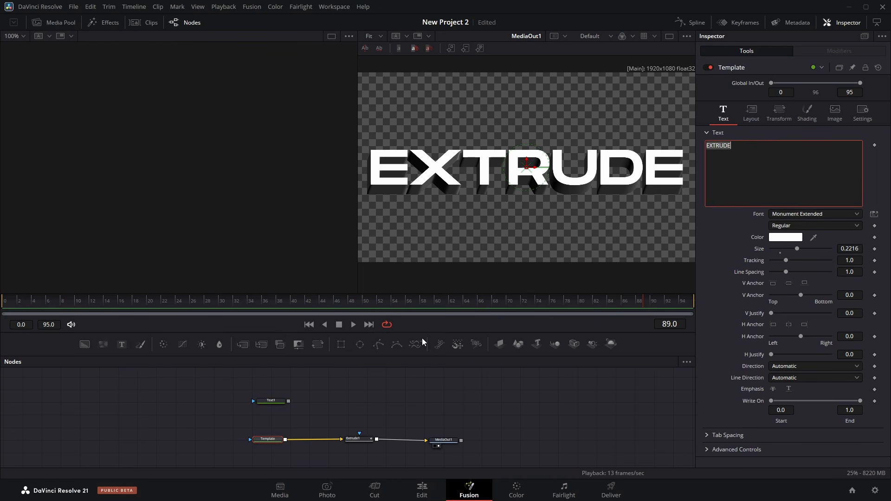
left_click(271, 401)
left_click(766, 155)
key("ctrl+v")
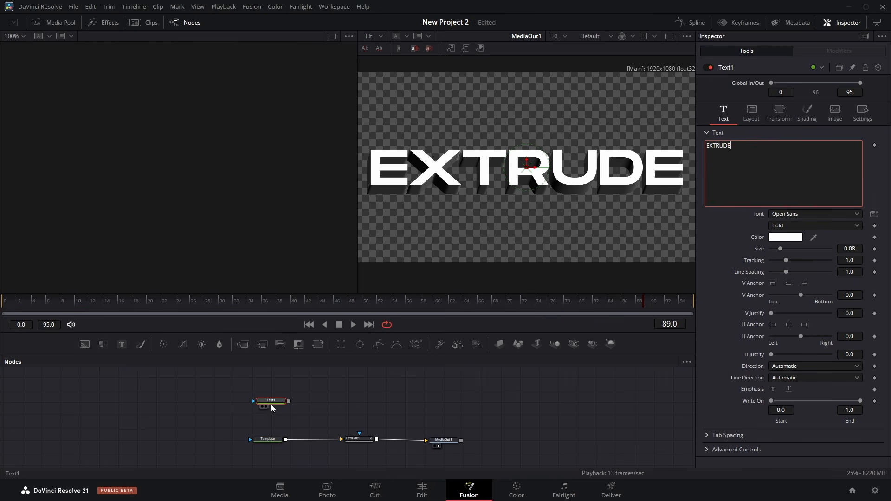
Step: Show the new Text+ node in the empty viewer and set its text size to about 0.1852
left_click(263, 406)
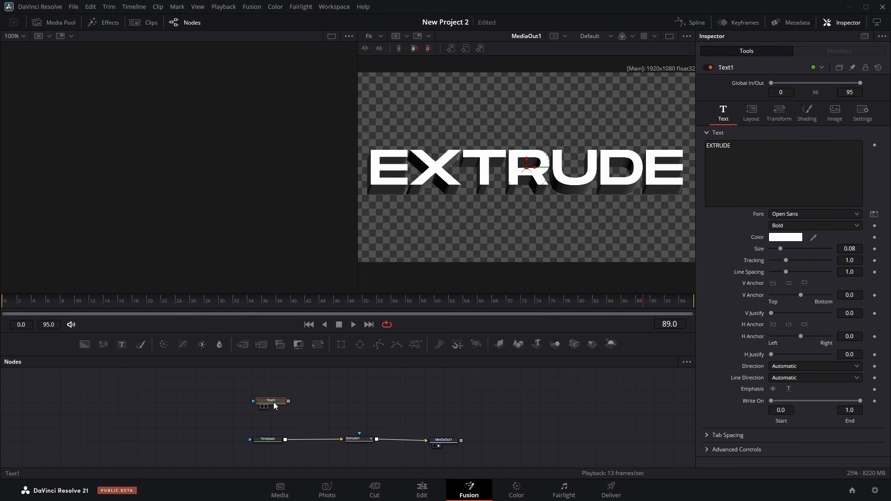
scroll(159, 171, "up", 2)
left_click_drag(204, 198, 240, 235)
scroll(251, 201, "down", 2)
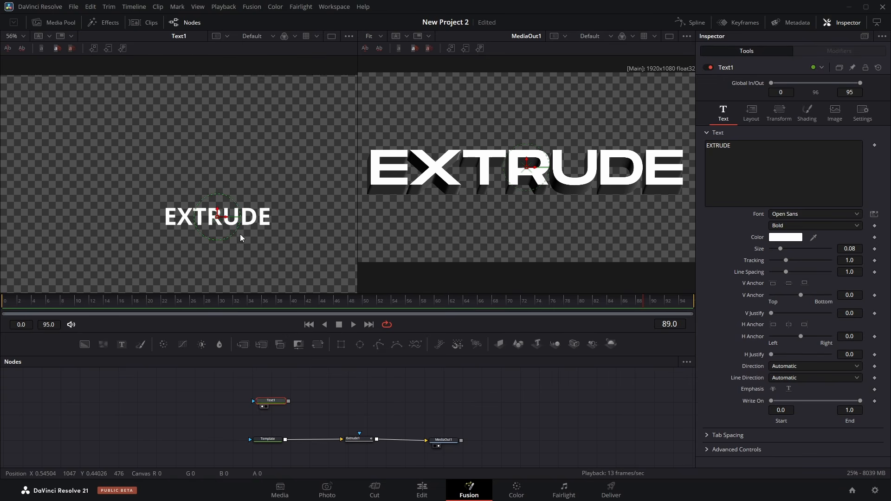
left_click_drag(849, 249, 880, 249)
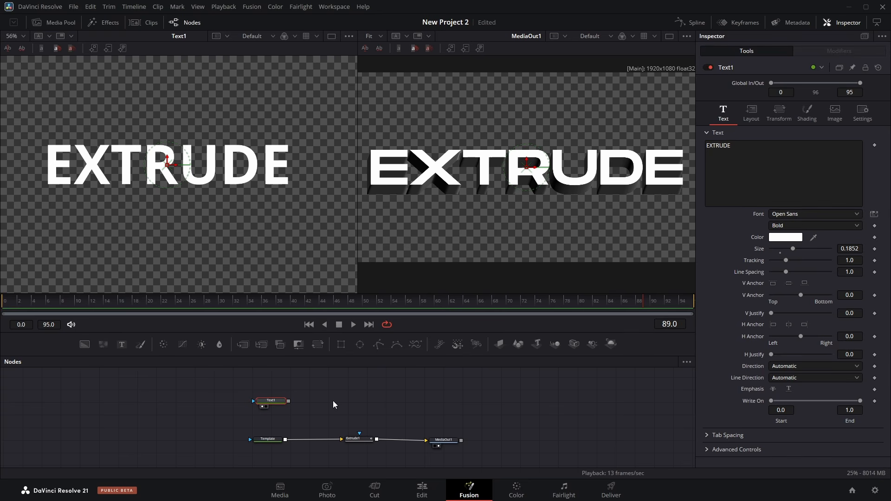
Step: Add an Extrude node after the new Text+ node and show it in the first viewer
key("shift+space")
type("stre")
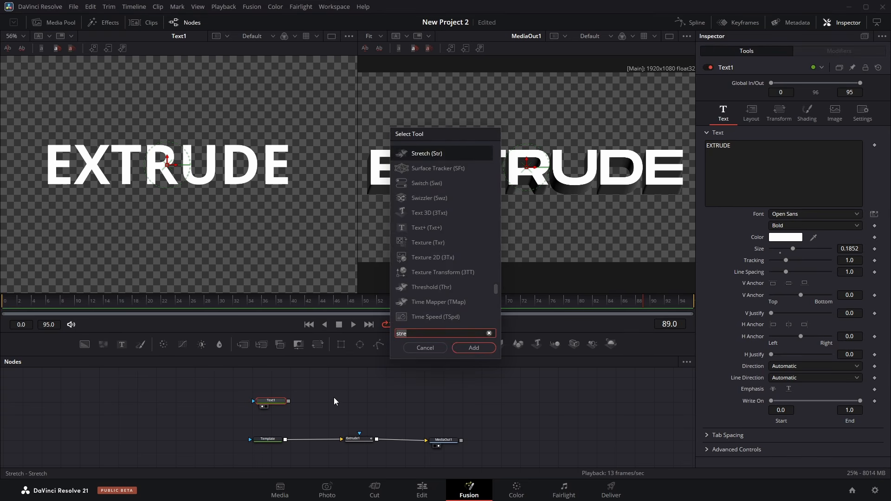
key("BackSpace")
key("BackSpace")
key("BackSpace")
key("BackSpace")
type("extru")
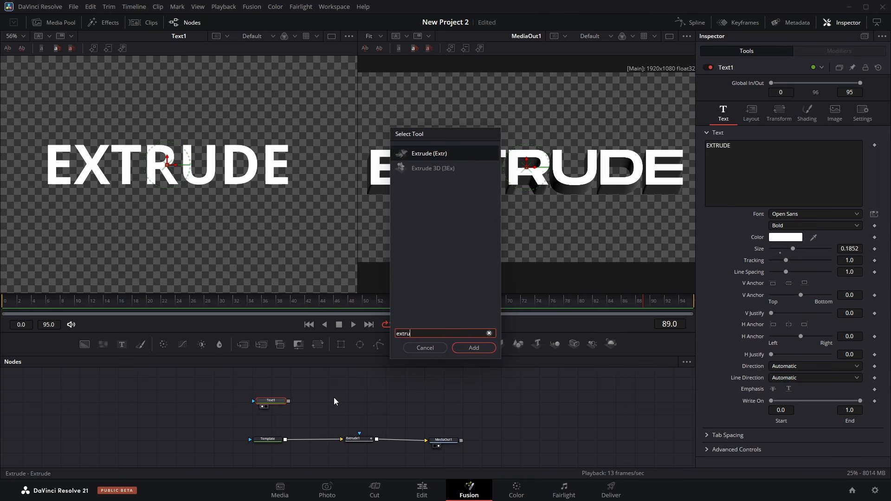
key("Return")
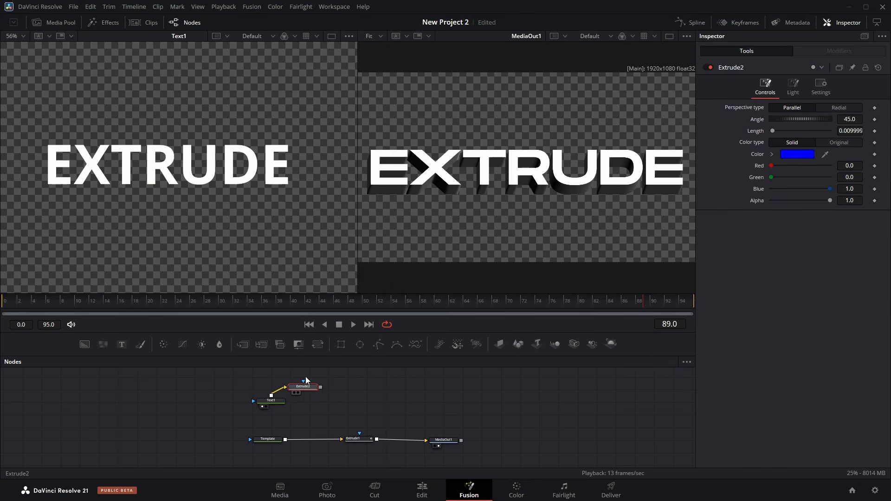
key("1")
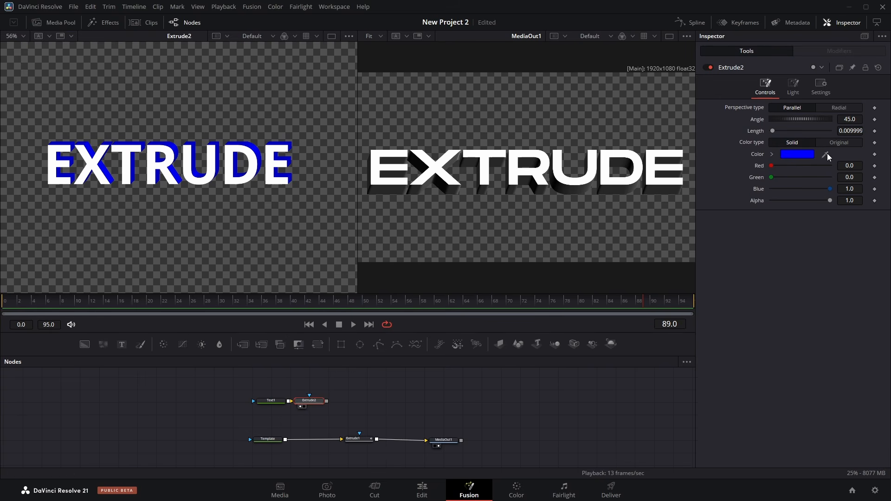
Step: Set the new Extrude node's angle to about -857.6 and its length to 0.5
scroll(221, 198, "down", 2)
scroll(220, 171, "up", 1)
left_click_drag(220, 170, 219, 154)
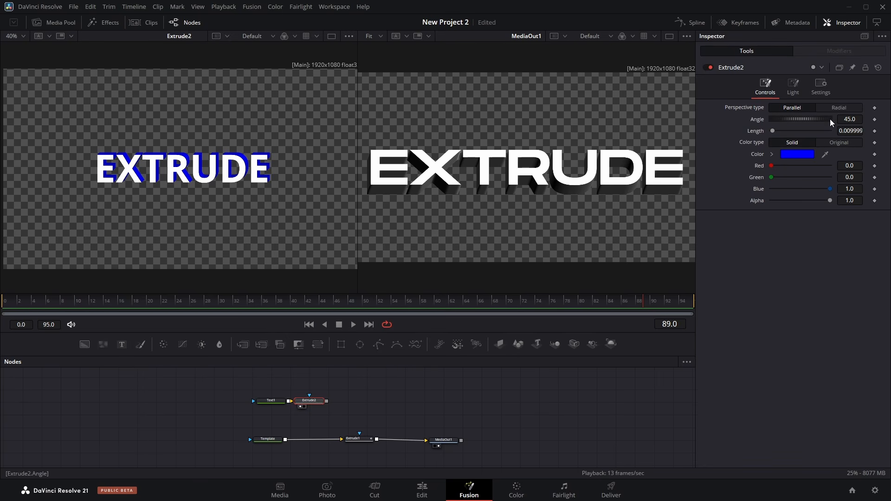
mouse_move(793, 121)
left_mouse_down()
mouse_move(823, 128)
mouse_move(796, 124)
left_mouse_up()
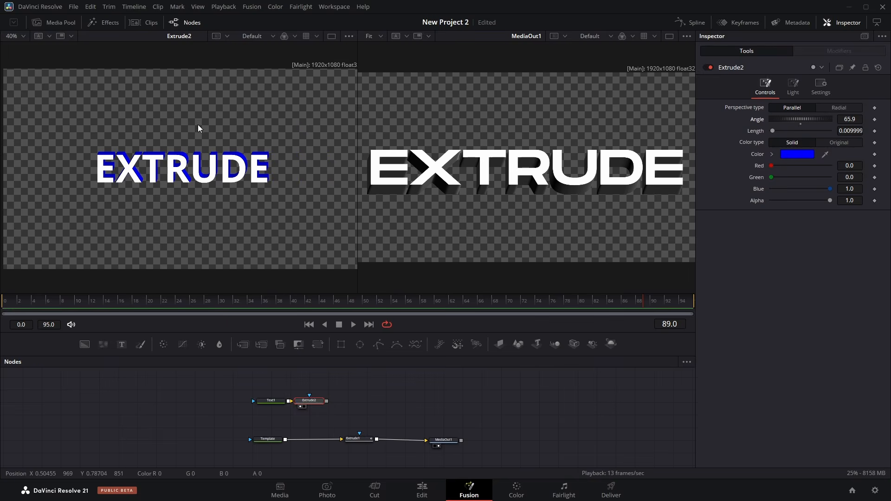
scroll(223, 183, "up", 6)
scroll(211, 174, "down", 4)
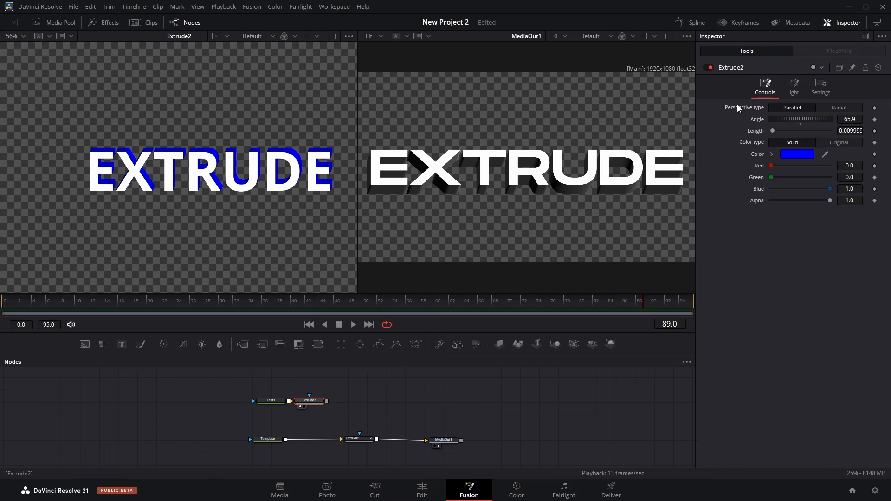
left_click_drag(785, 121, 750, 111)
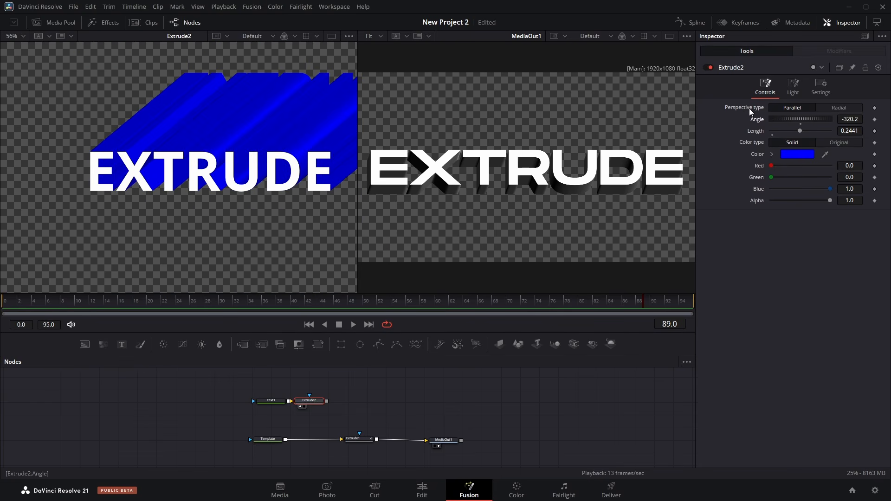
left_click_drag(806, 120, 742, 143)
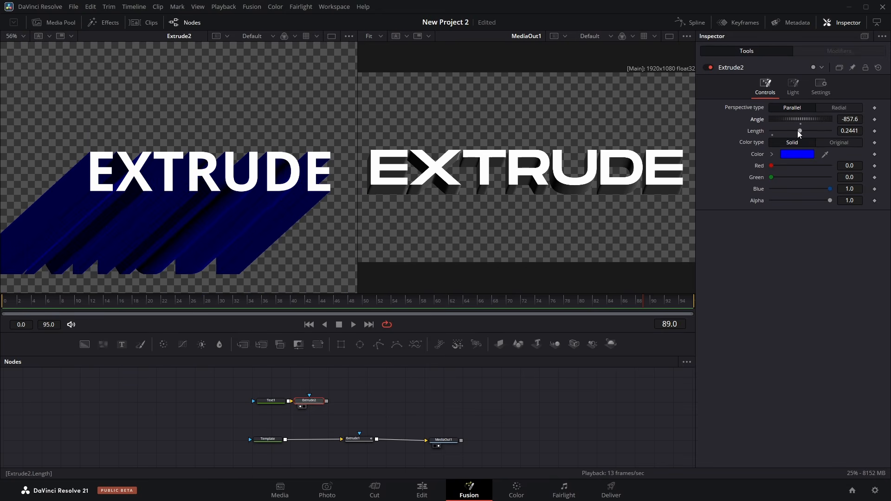
left_click_drag(798, 131, 854, 134)
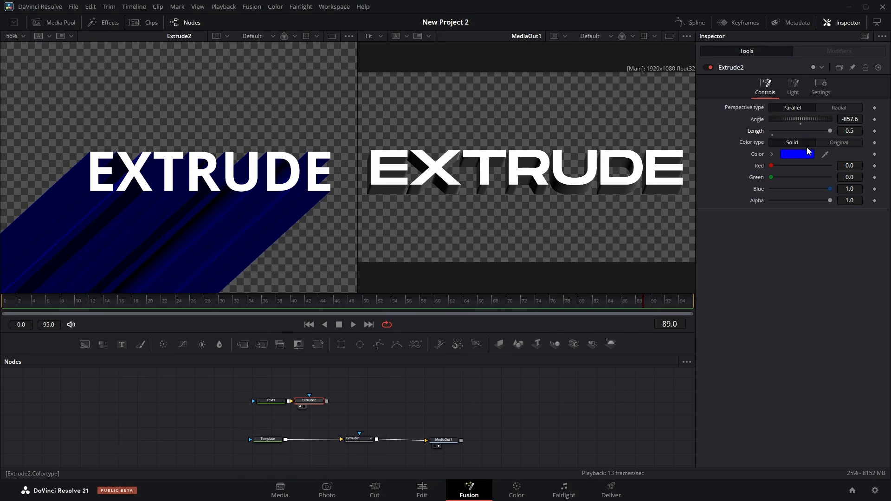
Step: Try black and pale cyan for the extrusion's solid color, then set it to bright green #55ff00
left_click(798, 157)
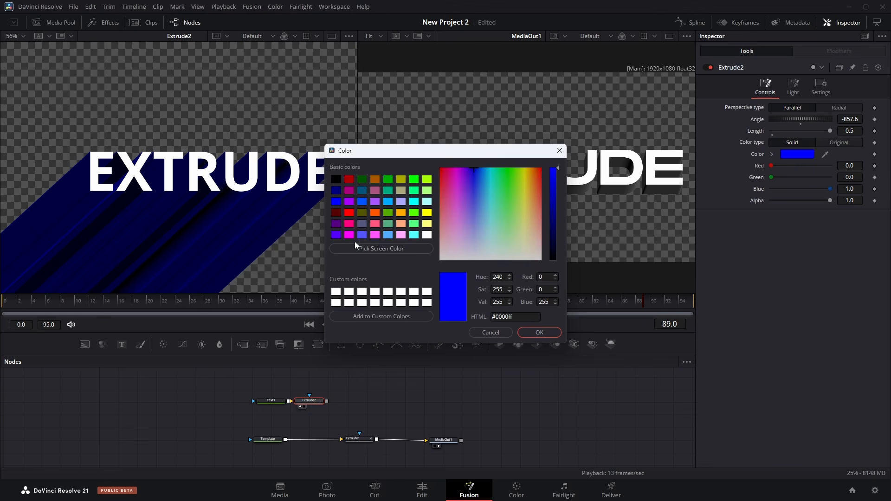
left_click(337, 180)
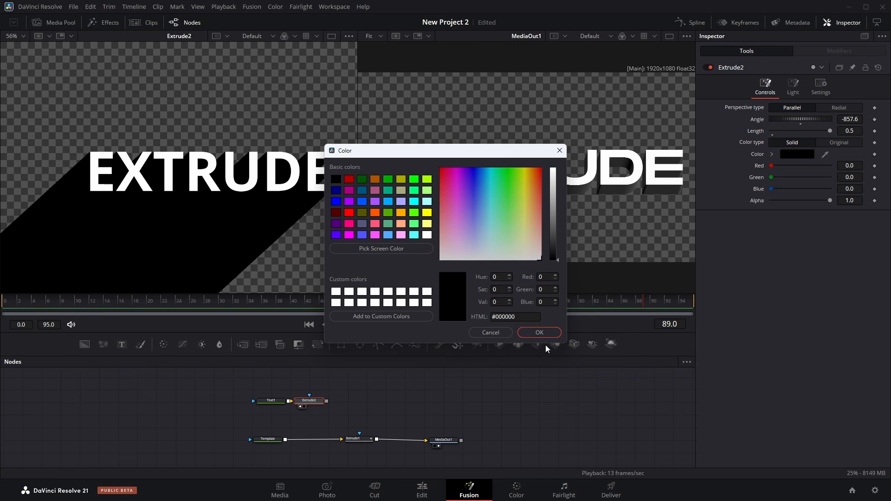
left_click(427, 201)
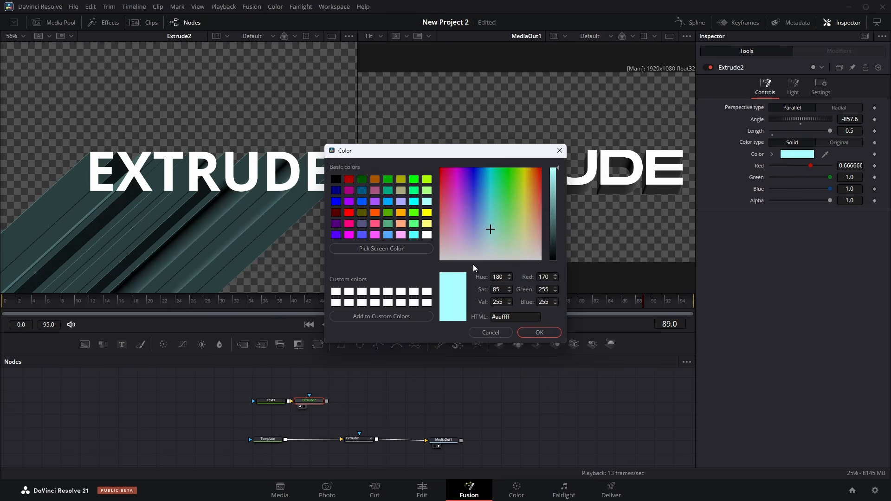
left_click(414, 212)
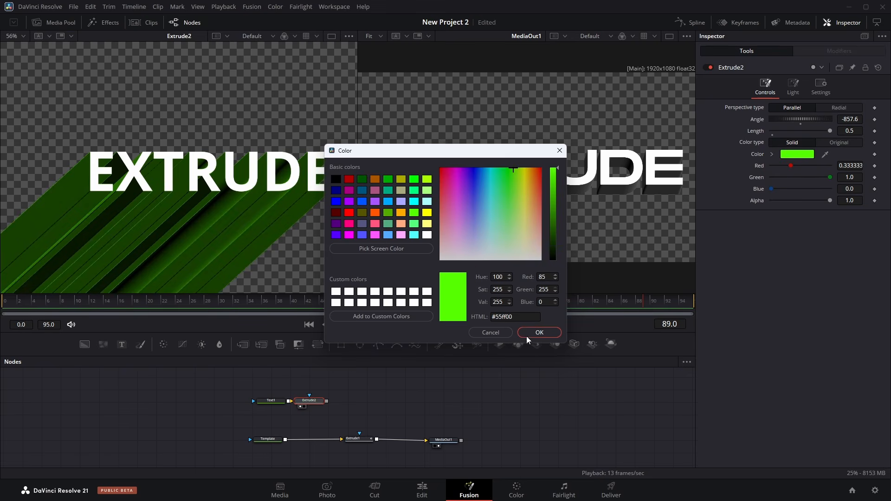
left_click(539, 333)
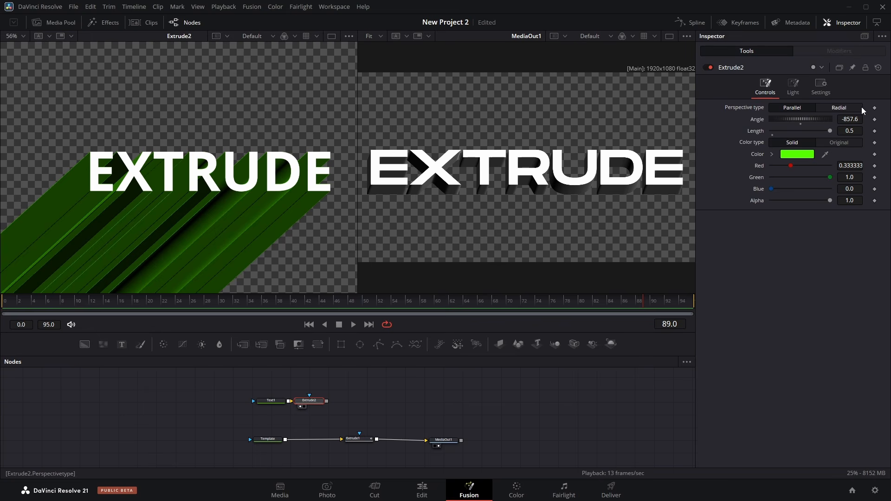
Step: Switch the new Extrude node's perspective type to Radial and try out its center point, resetting it to X 0.5, Y 0.5
left_click(840, 108)
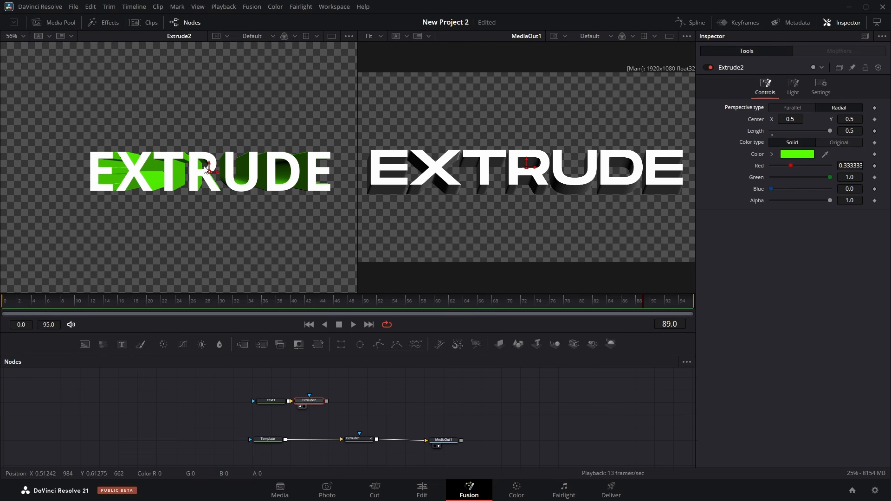
scroll(204, 178, "up", 2)
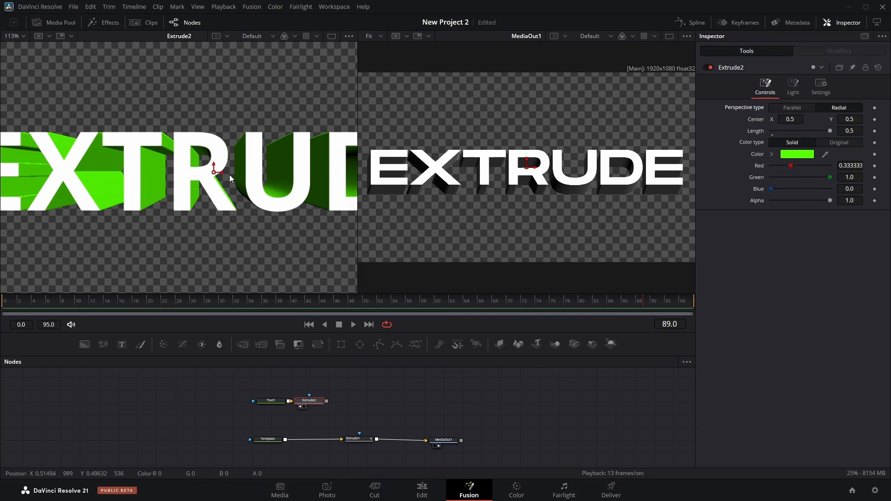
scroll(205, 215, "down", 2)
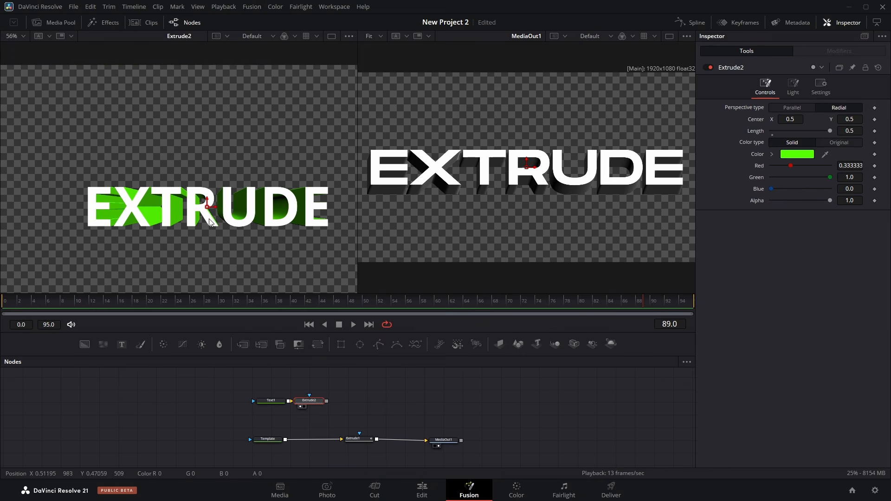
mouse_move(205, 214)
left_mouse_down()
mouse_move(205, 105)
mouse_move(225, 199)
mouse_move(159, 251)
mouse_move(133, 175)
mouse_move(209, 139)
mouse_move(213, 125)
mouse_move(265, 166)
mouse_move(200, 153)
mouse_move(229, 139)
mouse_move(208, 143)
mouse_move(215, 193)
mouse_move(206, 208)
left_mouse_up()
double_click(756, 119)
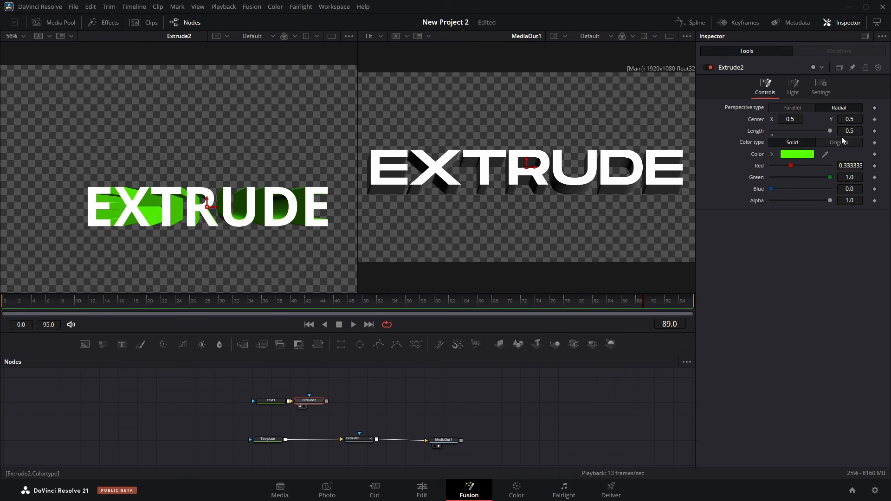
Step: Try the new Extrude node with its light off, and set the light angle to 55.5 and remove lighting detail to 0.551
left_click_drag(829, 130, 845, 145)
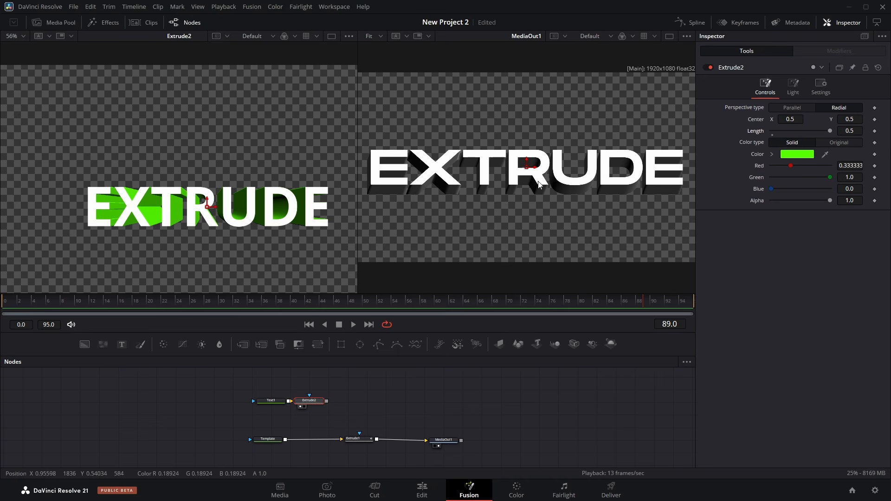
left_click_drag(179, 214, 181, 197)
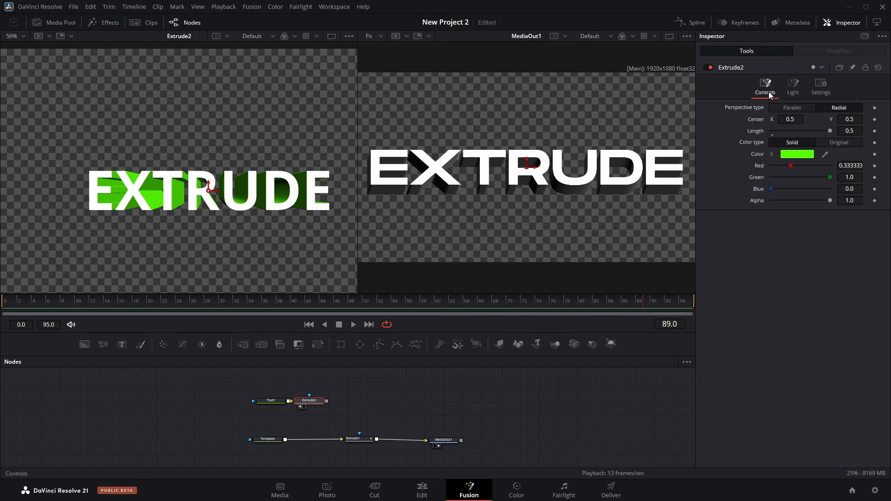
left_click(795, 87)
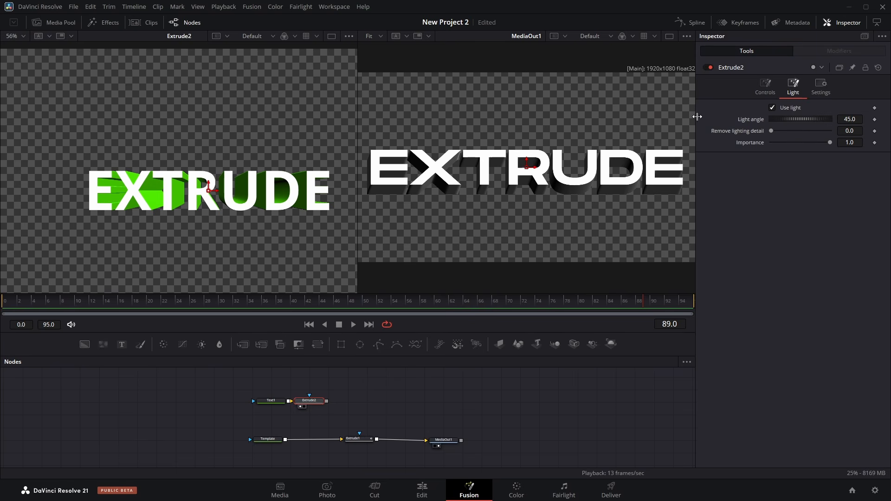
left_click(773, 109)
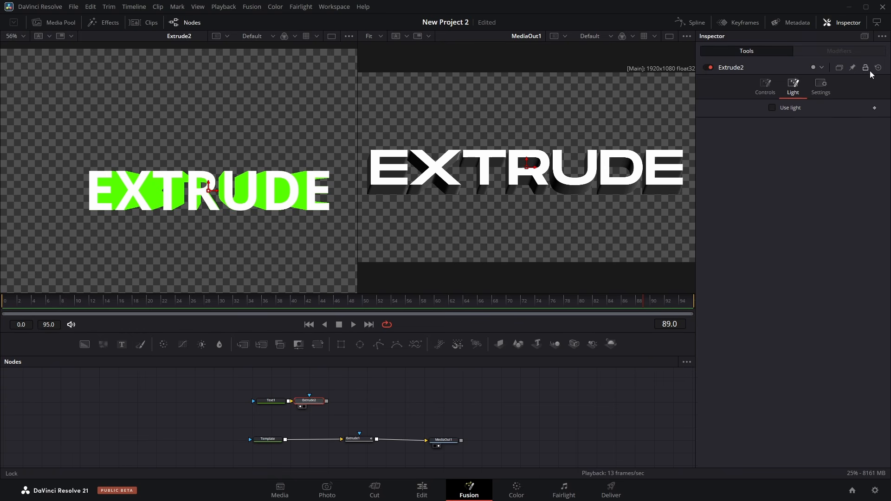
left_click(765, 85)
left_click(791, 86)
left_click(772, 109)
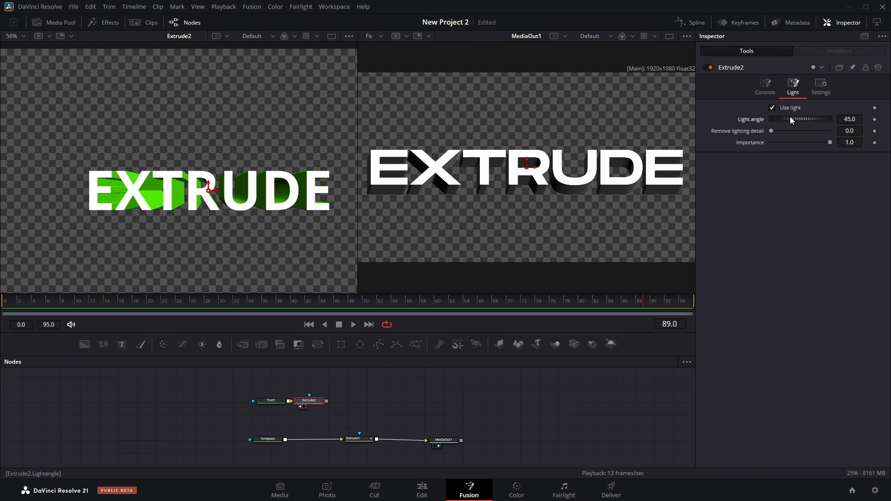
mouse_move(792, 120)
left_mouse_down()
mouse_move(812, 128)
mouse_move(778, 131)
left_mouse_up()
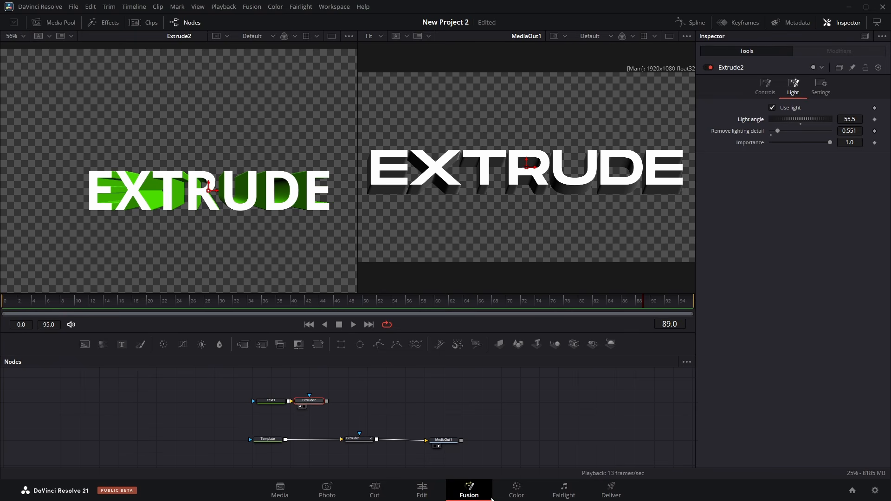
Step: Select the BEVEL title clip on the Edit page timeline at 01:00:09:19 and open it in Fusion
left_click(419, 494)
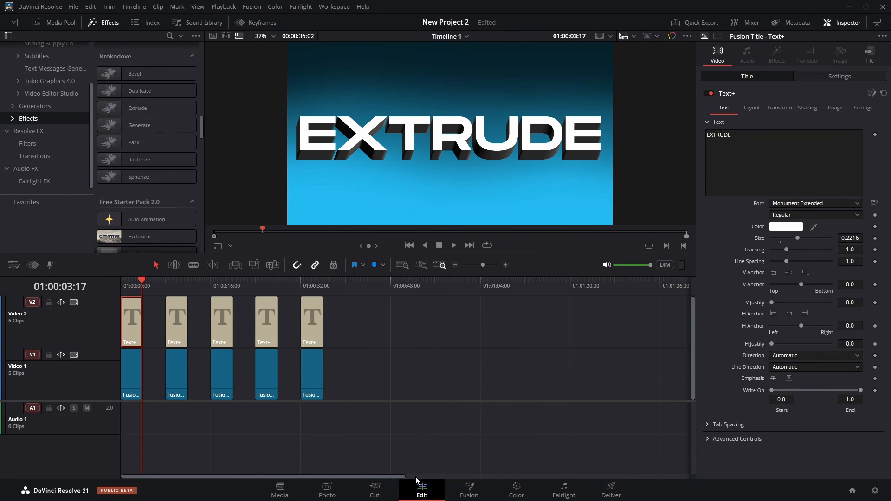
left_click_drag(161, 285, 177, 286)
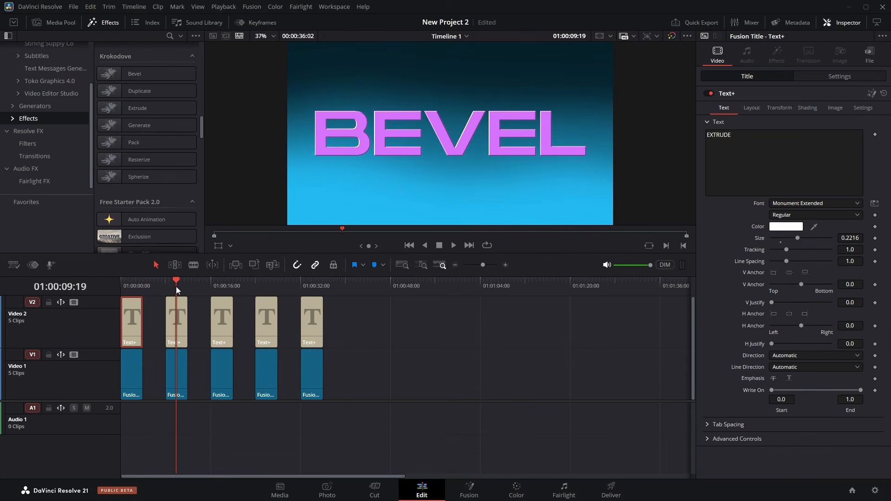
left_click(181, 316)
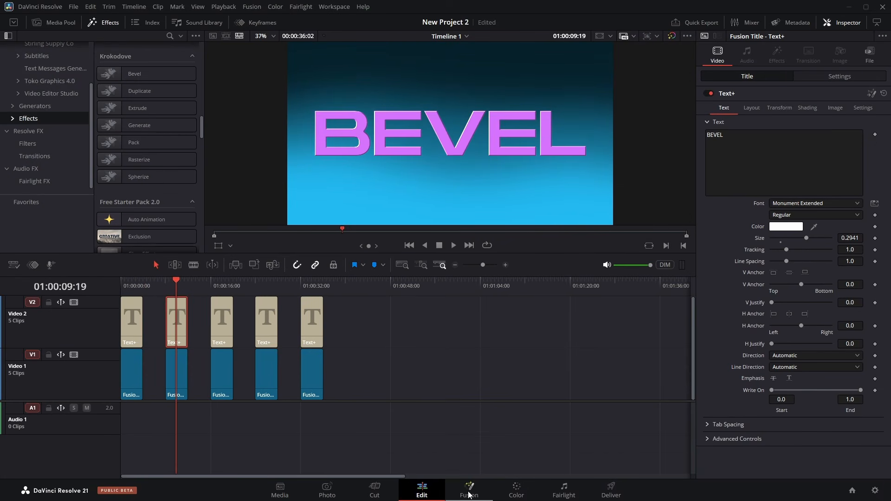
left_click(469, 493)
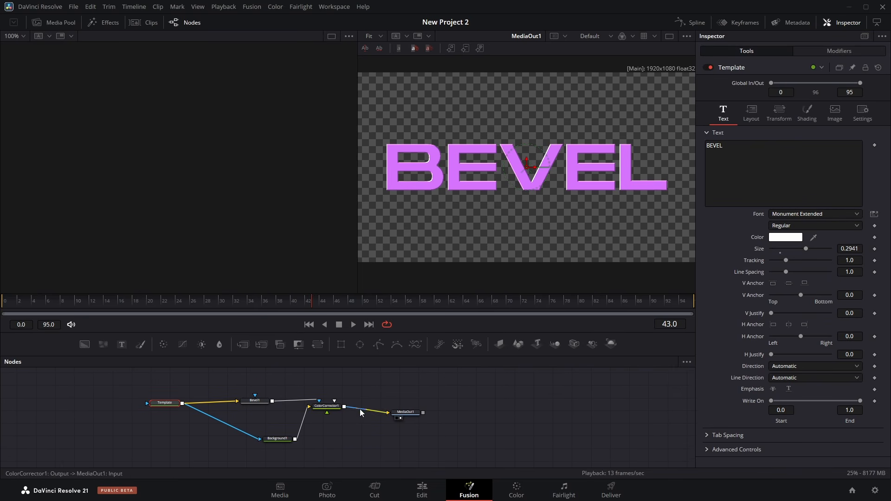
Step: Examine the settings of the Bevel1, ColorCorrector1, Background1 and Template nodes and how they connect to MediaOut1
left_click_drag(369, 376, 368, 398)
left_click_drag(343, 411, 342, 394)
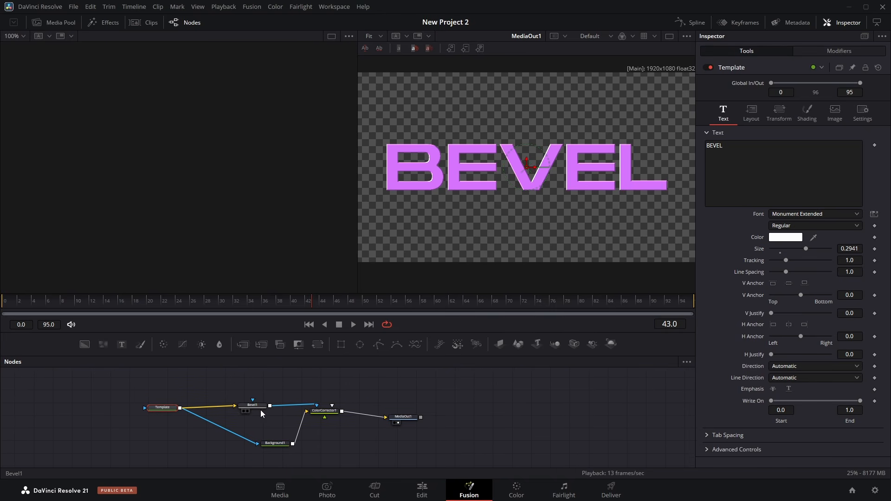
left_click(252, 406)
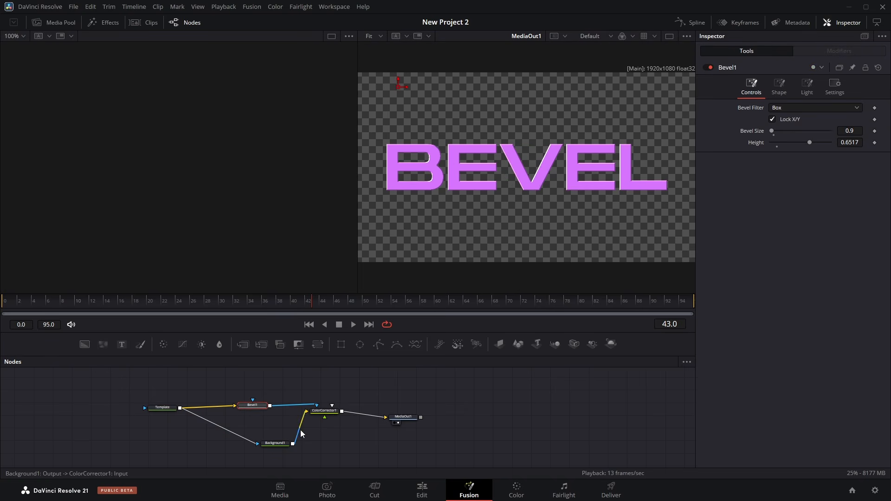
left_click(324, 412)
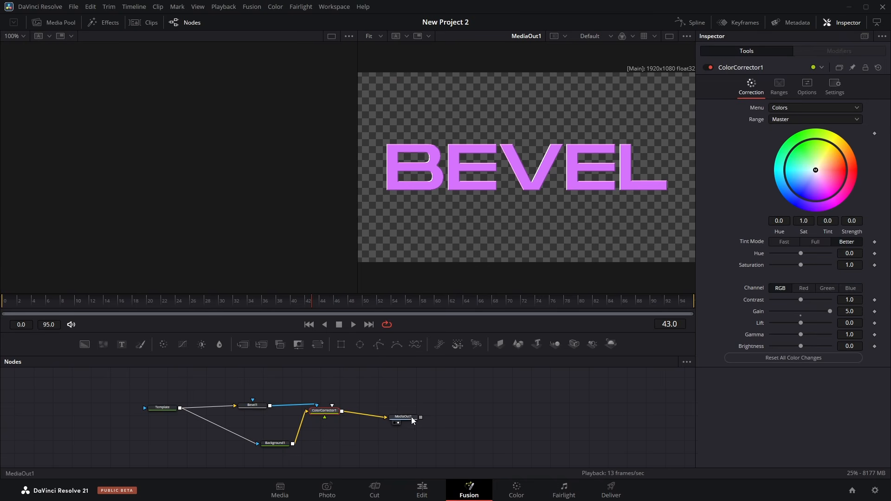
left_click_drag(404, 416, 414, 412)
left_click(273, 443)
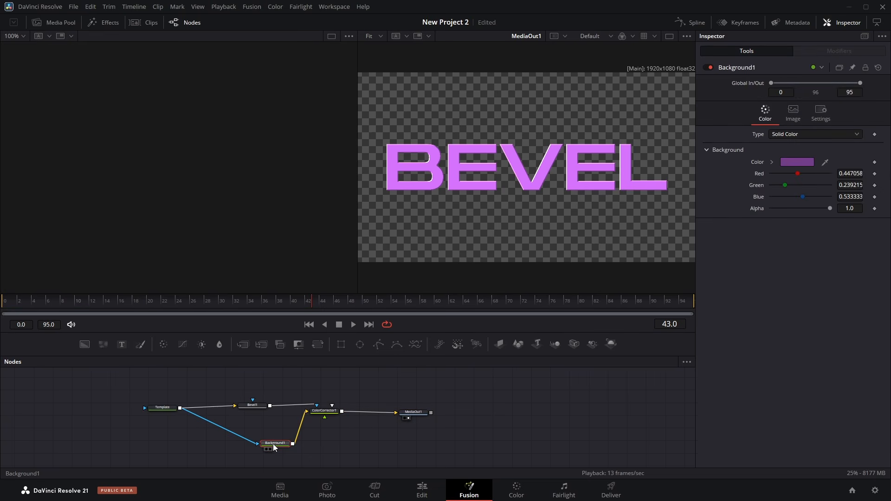
left_click(168, 409)
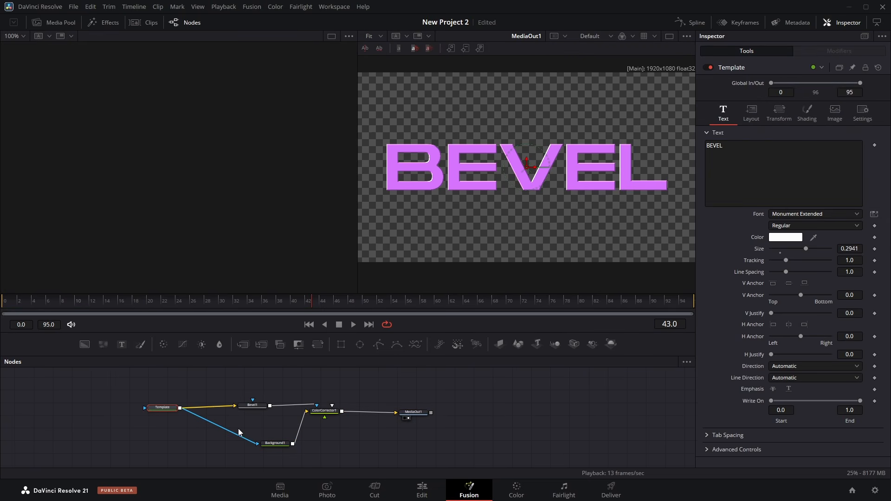
left_click(278, 444)
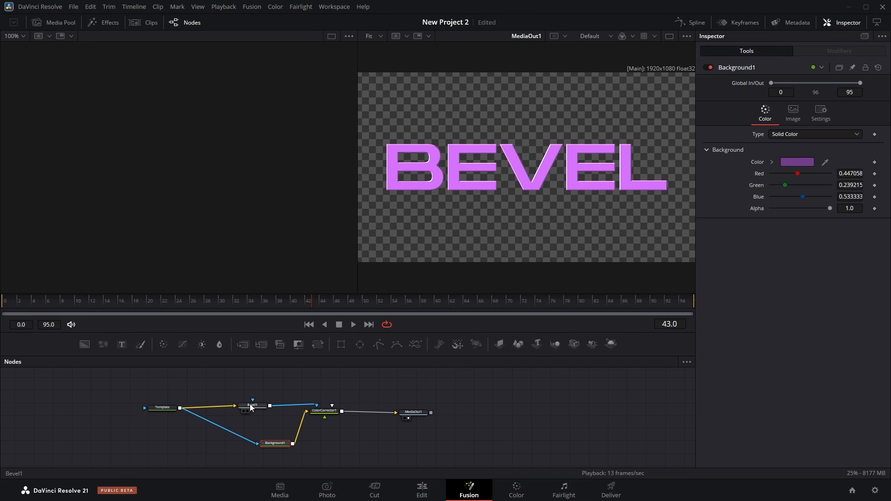
Step: Show the Bevel1 node in the first viewer and examine its beveled text up close
left_click_drag(253, 405, 184, 174)
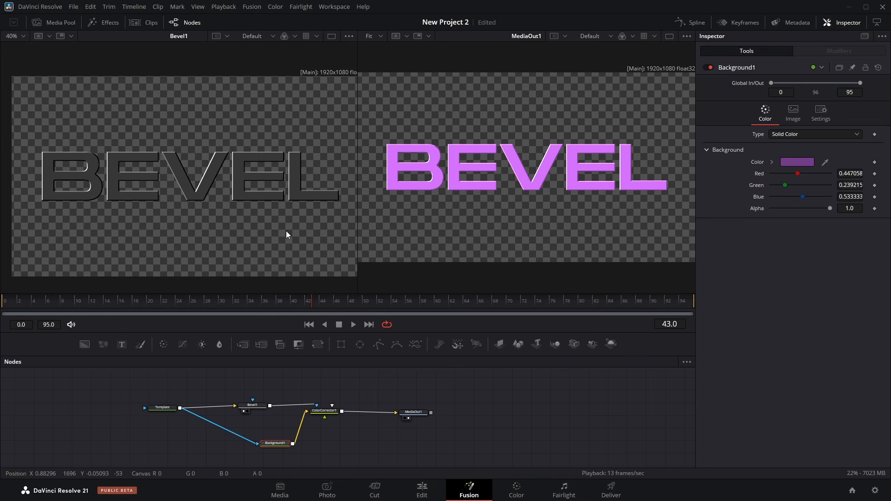
scroll(247, 182, "up", 5)
left_click_drag(279, 179, 224, 179)
scroll(229, 185, "down", 3)
scroll(224, 179, "down", 2)
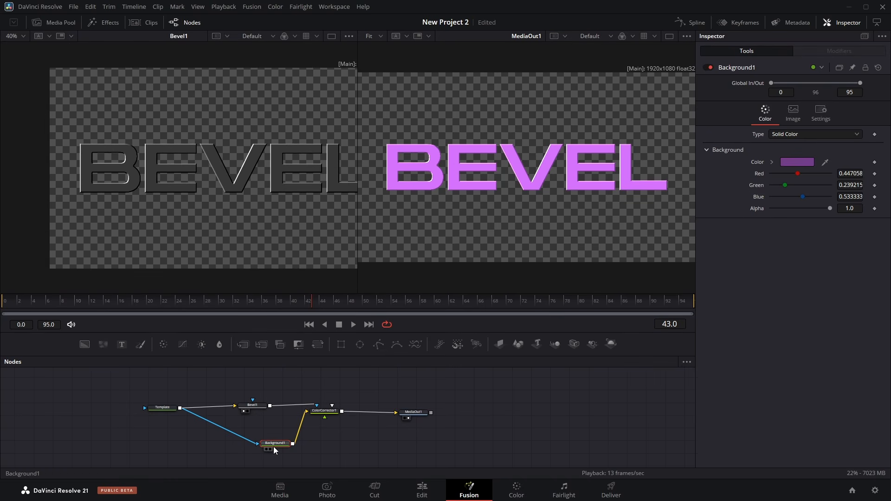
Step: Add a new Text+ node in empty space above the existing Template and Bevel1 nodes
left_click_drag(261, 375, 336, 422)
left_click_drag(296, 393, 291, 405)
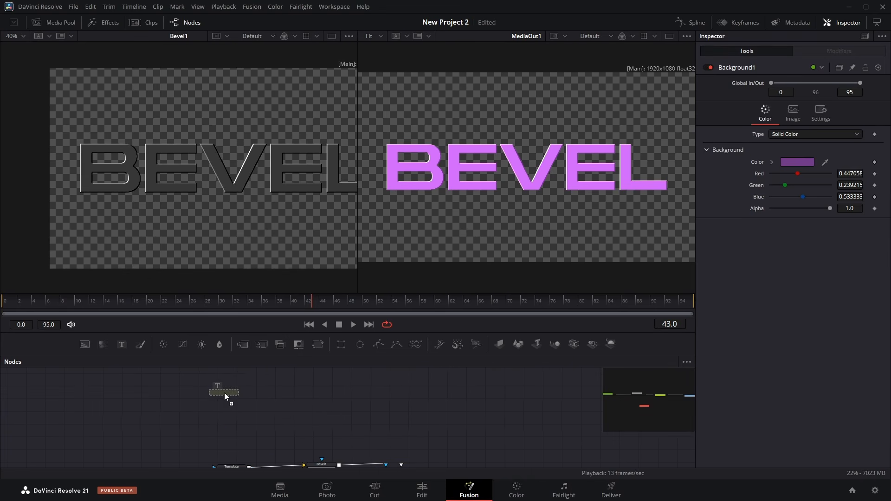
left_click_drag(224, 392, 232, 396)
Step: Copy the text BEVEL from the Template node into the new Text+ node's text
left_click_drag(244, 449, 240, 417)
left_click(233, 435)
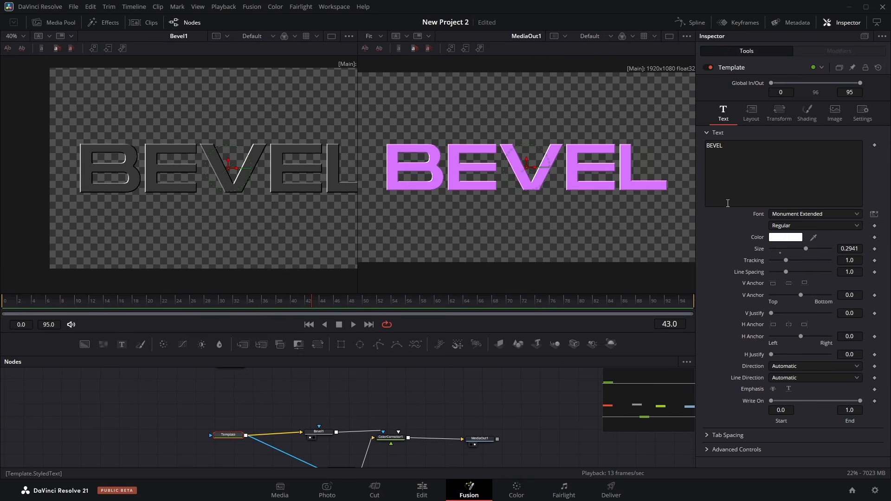
left_click(743, 154)
key("ctrl+a")
left_click_drag(206, 386, 205, 427)
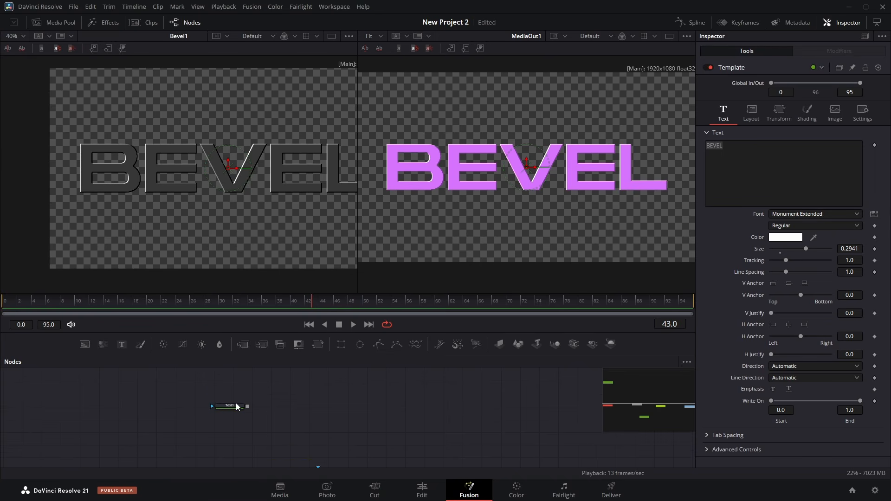
left_click(231, 407)
left_click(748, 167)
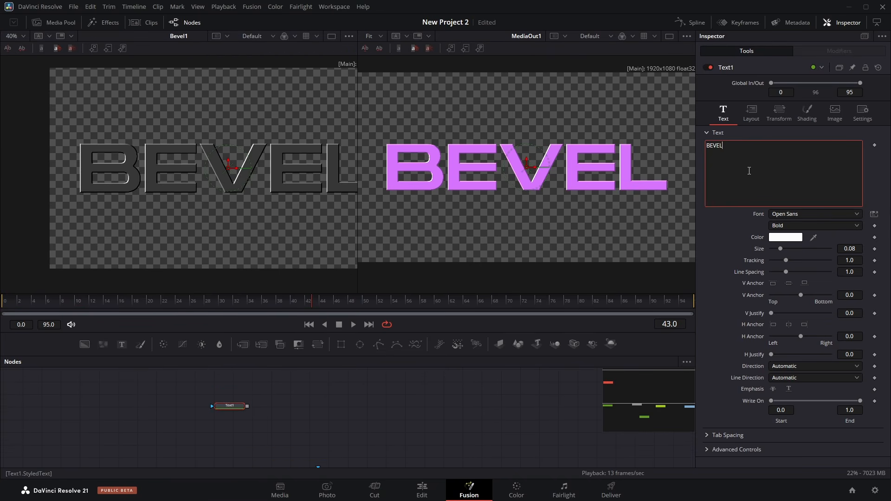
Step: Show the new Text+ node in the first viewer and set its text size to 0.2507
key("1")
scroll(263, 185, "up", 3)
scroll(265, 185, "down", 3)
left_click_drag(265, 184, 235, 199)
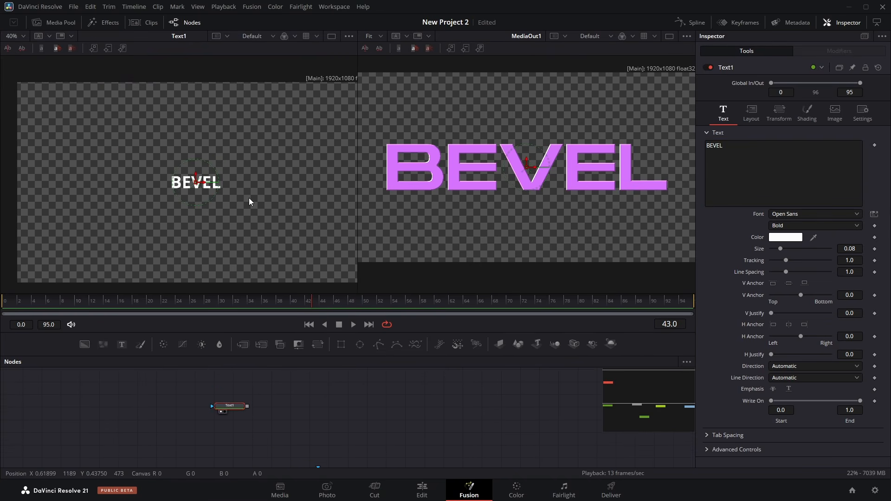
left_click_drag(847, 249, 868, 249)
Step: Add a Bevel node after the new Text+ node, show it in the first viewer and space it apart
left_click_drag(231, 407, 187, 405)
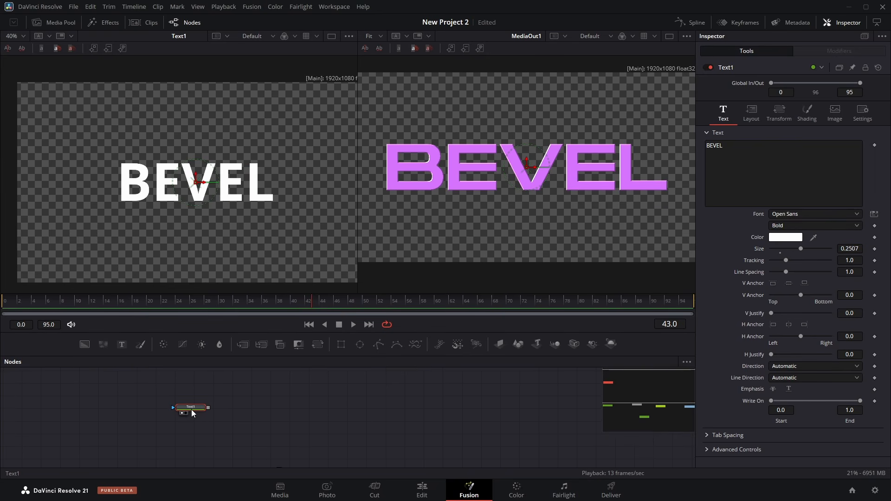
key("shift+space")
type("extru")
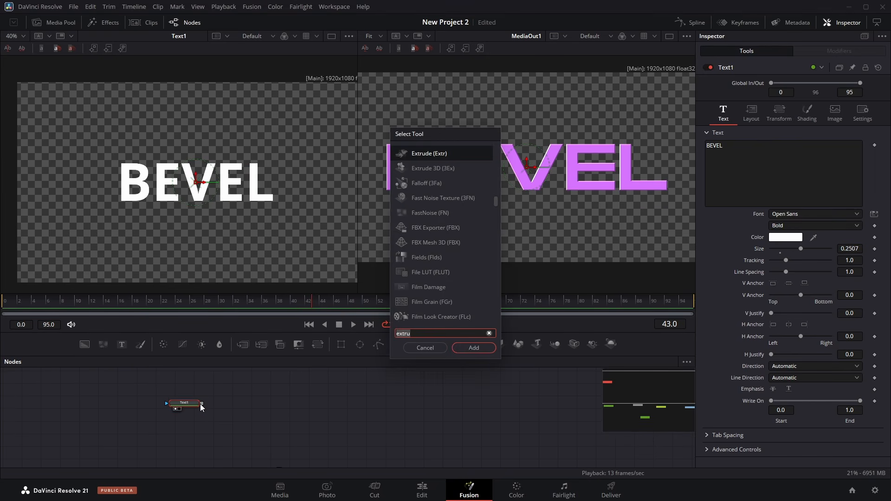
type("bev")
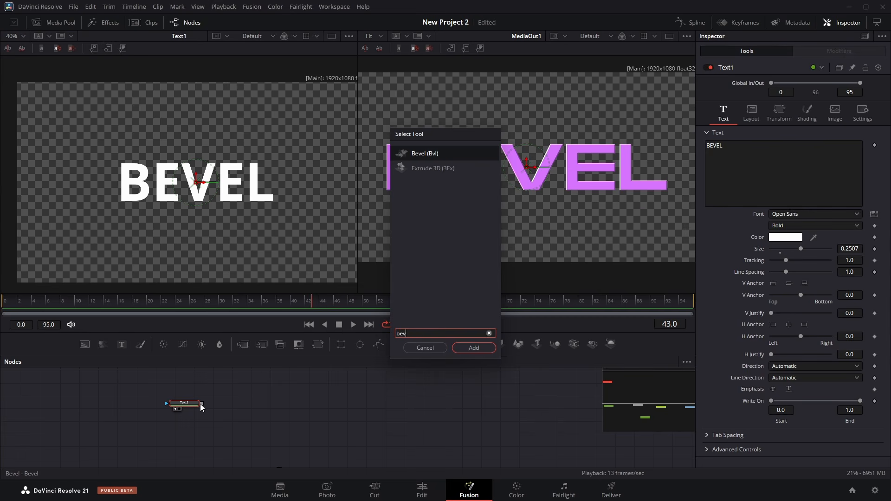
type("el")
key("Return")
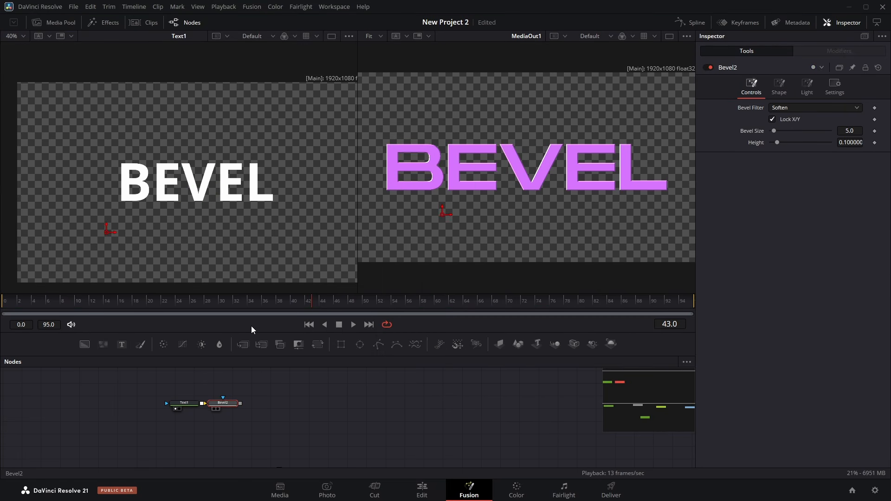
key("1")
scroll(160, 181, "up", 3)
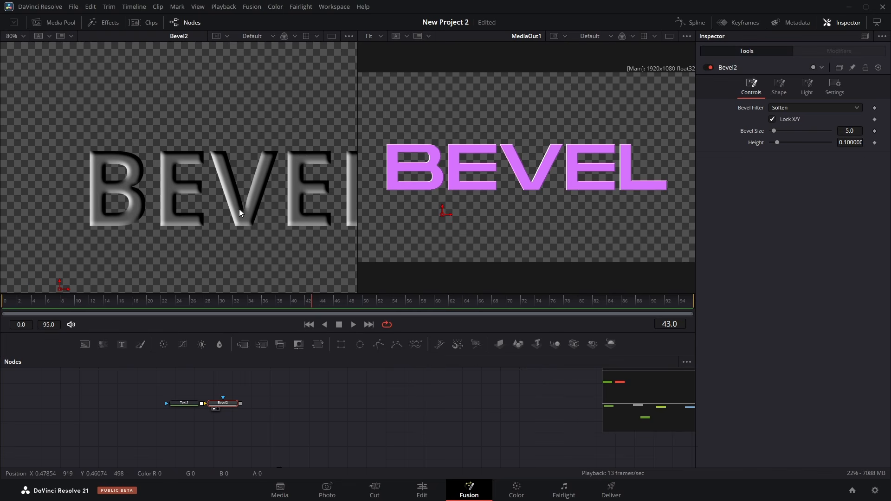
left_click_drag(240, 209, 197, 202)
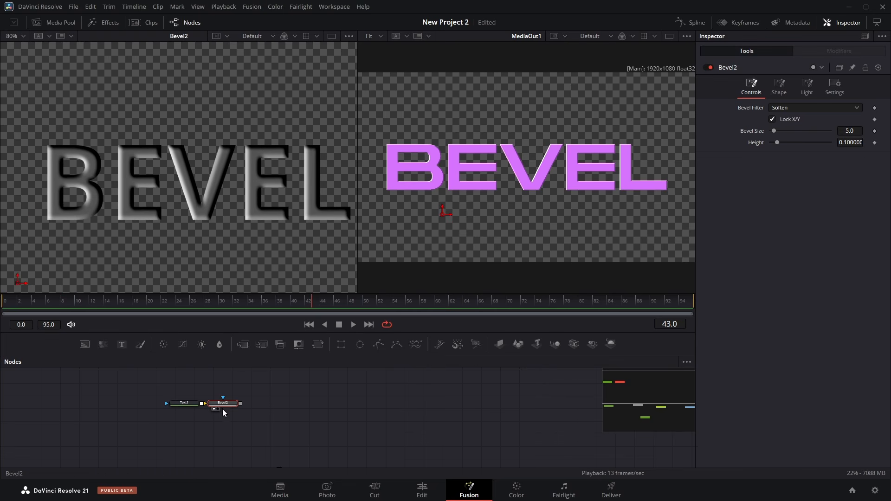
left_click_drag(223, 409, 248, 412)
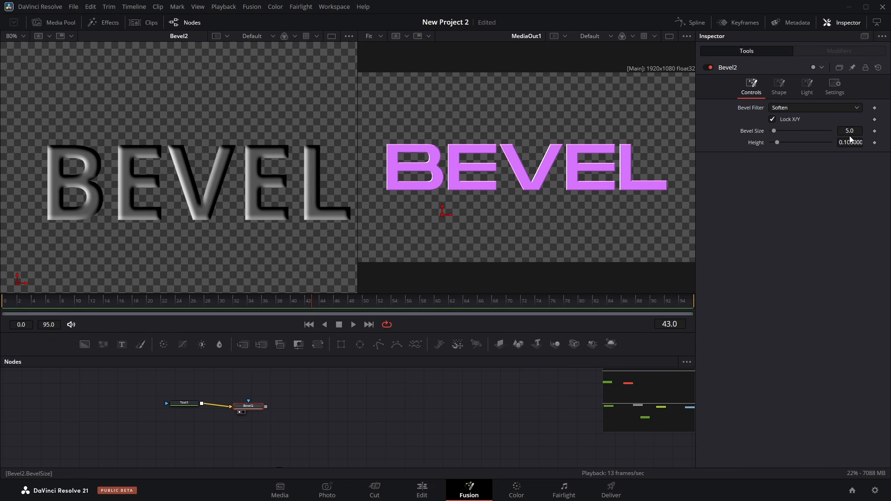
Step: Set the new Bevel node's bevel size to 1.4, and turn on Use Shape while trying out the shape curve's end point
left_click_drag(849, 135, 756, 143)
left_click(779, 87)
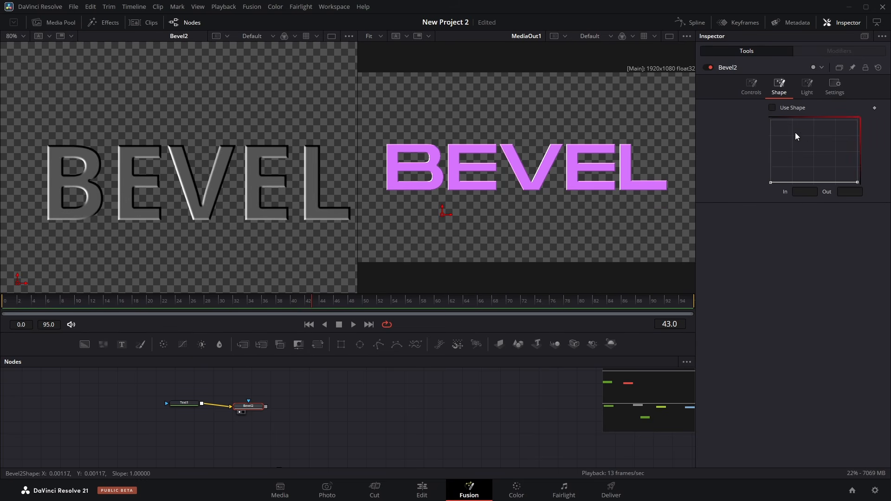
left_click(772, 107)
left_click(857, 181)
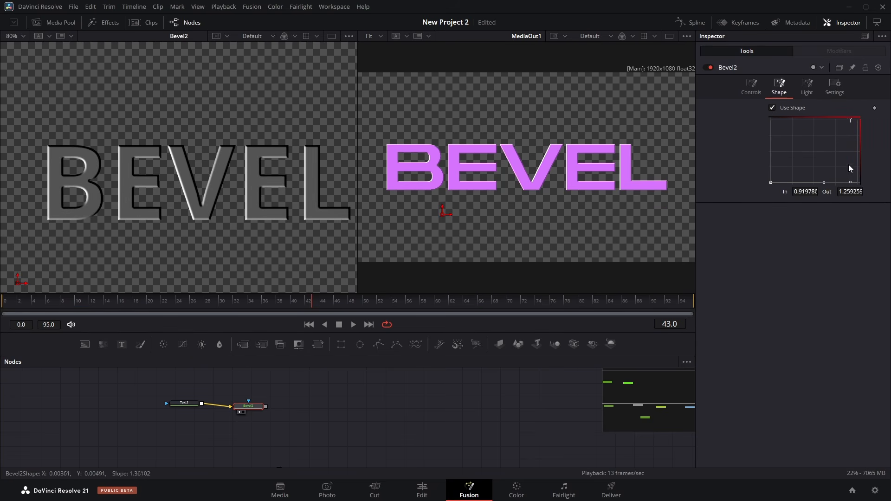
mouse_move(848, 165)
left_mouse_down()
mouse_move(836, 136)
mouse_move(860, 158)
mouse_move(844, 176)
mouse_move(862, 172)
left_mouse_up()
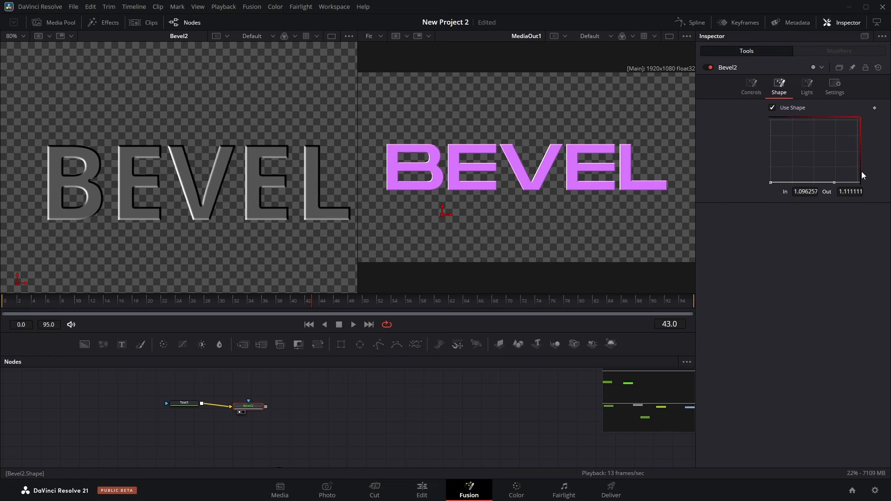
Step: Reset the new Bevel node's bevel size to 5.0
left_click(754, 86)
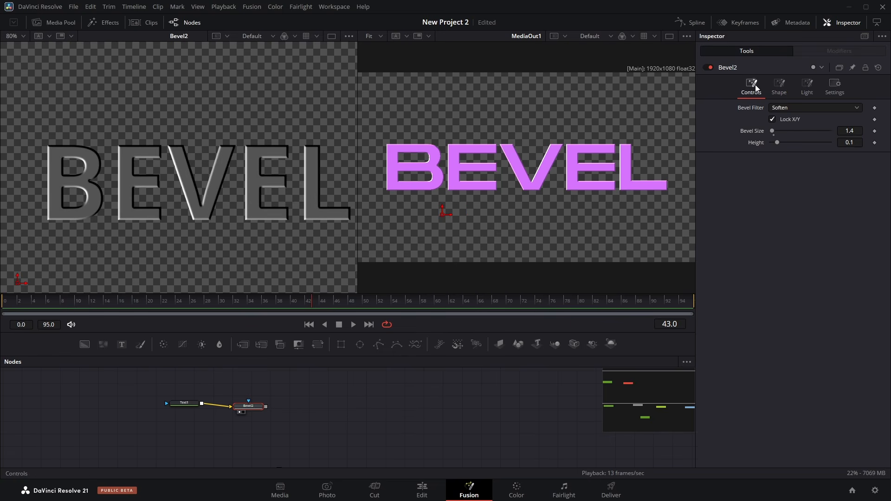
left_click(773, 136)
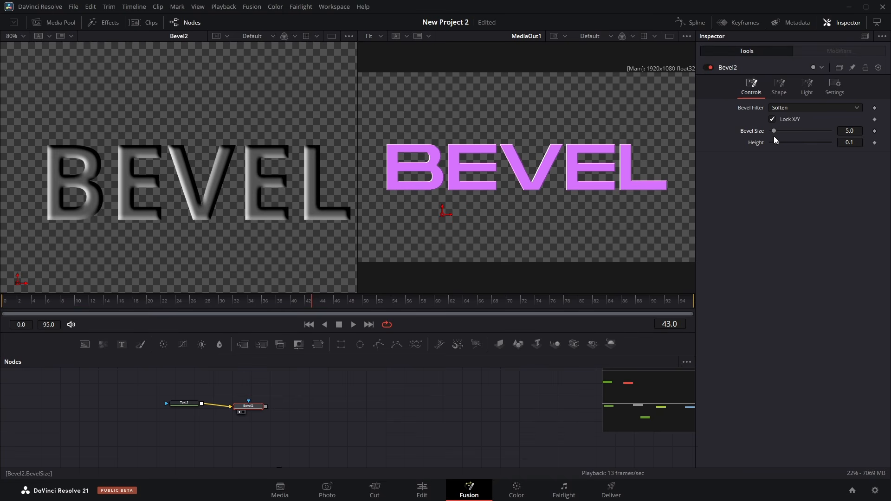
Step: Set the new Bevel node's bevel size to 1.9 and move its light to X 0.339076, Y 0.760383
mouse_move(842, 131)
left_mouse_down()
mouse_move(819, 130)
mouse_move(828, 130)
left_mouse_up()
left_click(808, 88)
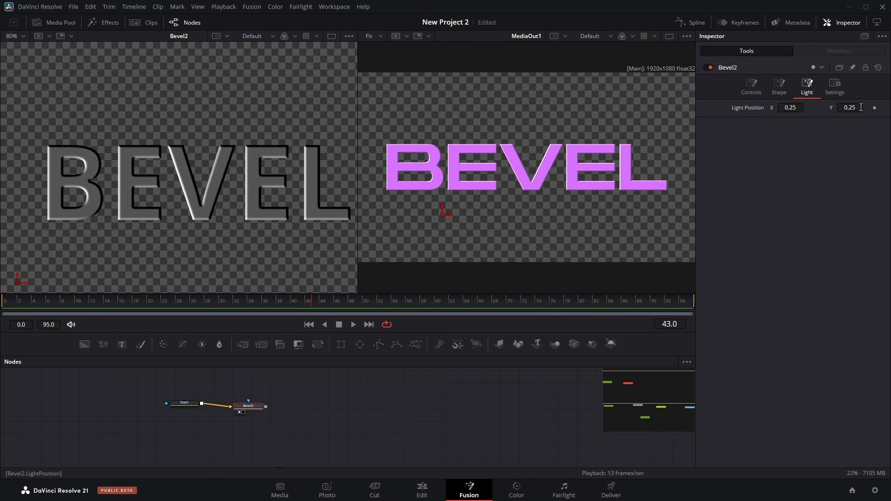
scroll(192, 164, "down", 2)
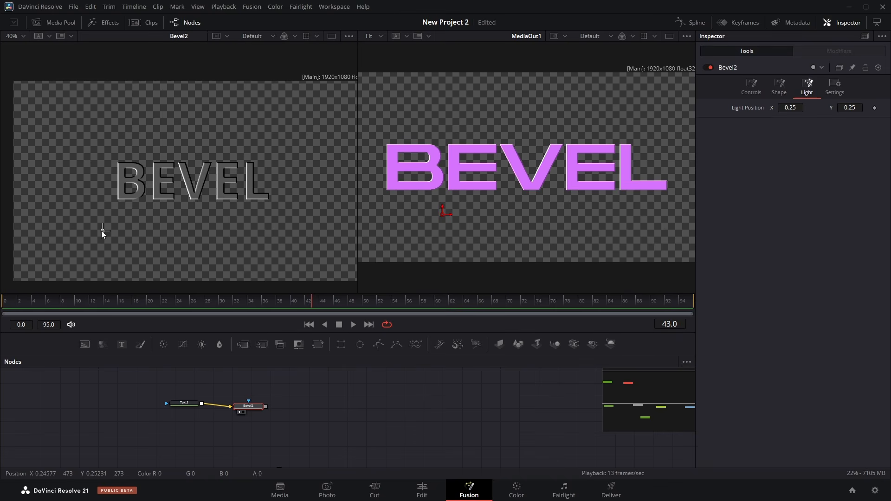
mouse_move(101, 230)
left_mouse_down()
mouse_move(91, 165)
mouse_move(110, 137)
mouse_move(184, 112)
mouse_move(264, 112)
mouse_move(223, 164)
mouse_move(163, 175)
mouse_move(188, 187)
mouse_move(112, 152)
mouse_move(154, 155)
mouse_move(105, 134)
left_mouse_up()
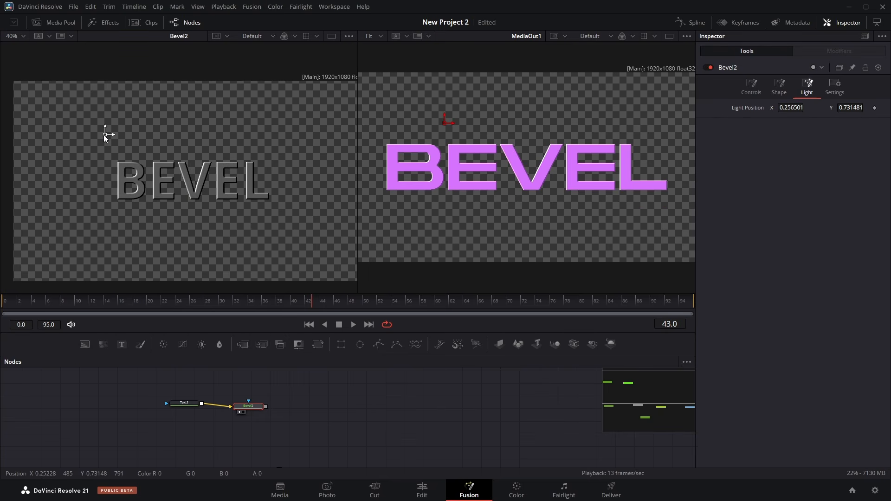
scroll(115, 178, "up", 2)
left_click_drag(163, 122, 121, 146)
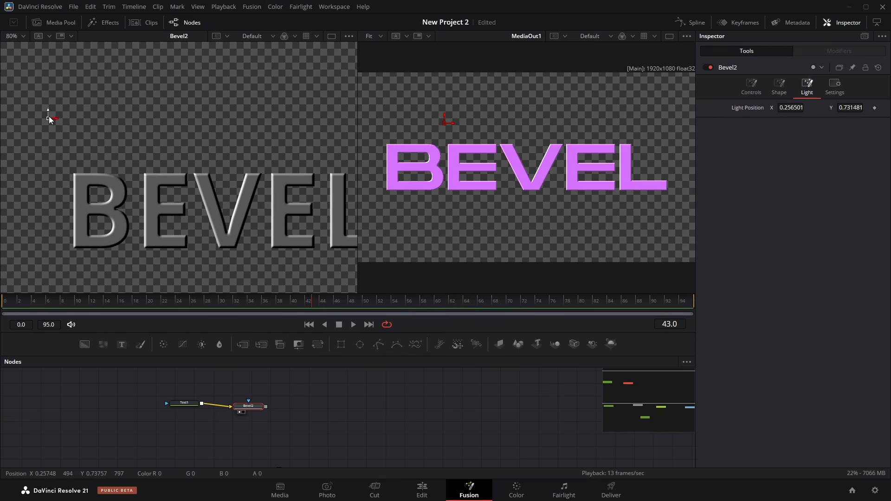
mouse_move(48, 116)
left_mouse_down()
mouse_move(264, 134)
mouse_move(149, 121)
mouse_move(107, 106)
left_mouse_up()
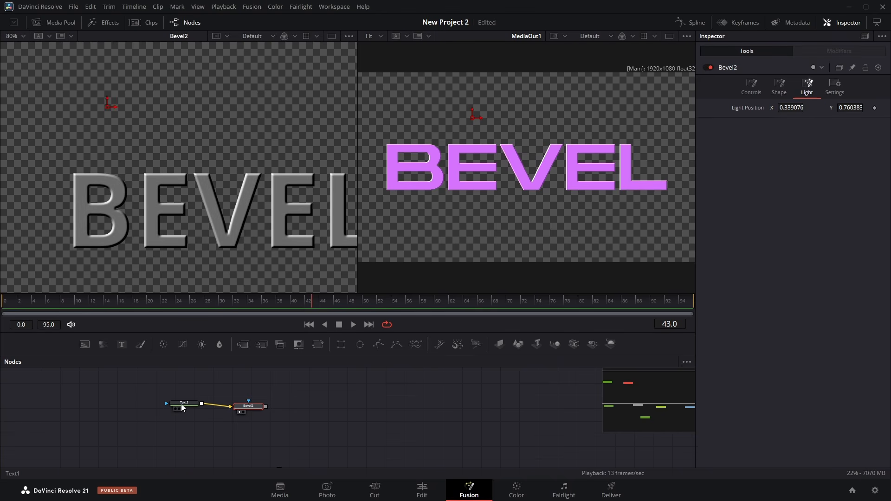
Step: Compare the plain Text+ with the Bevel result in the first viewer, and move the Bevel node farther from the Text+ node
left_click_drag(98, 221, 105, 209)
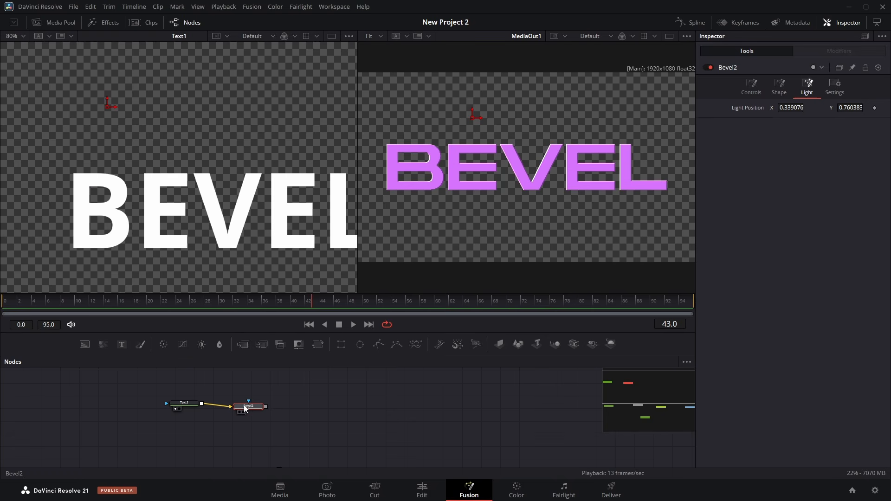
left_click_drag(218, 286, 204, 193)
mouse_move(242, 222)
left_mouse_down()
mouse_move(188, 185)
mouse_move(262, 221)
mouse_move(231, 224)
left_mouse_up()
scroll(183, 188, "down", 1)
left_click_drag(332, 427, 309, 434)
left_click_drag(268, 405, 308, 391)
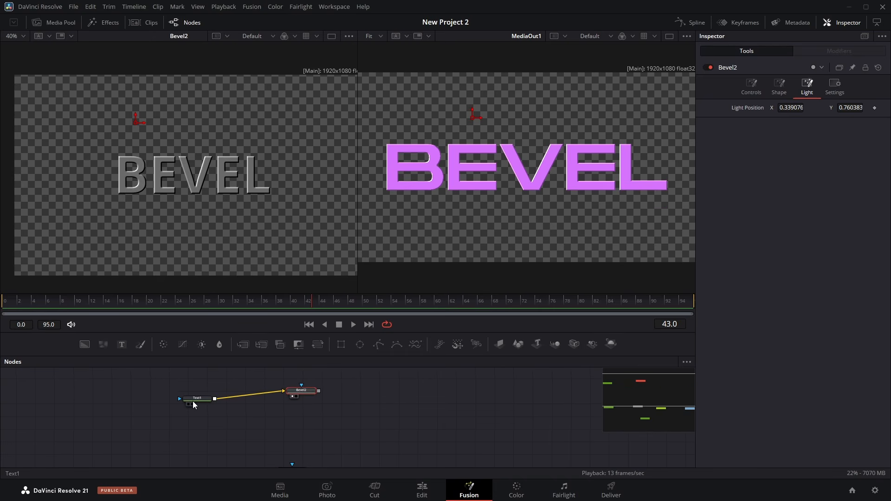
Step: Add a Background node below the new Bevel node, mask it with the Text+ output and show it in the first viewer
left_click_drag(84, 344, 277, 417)
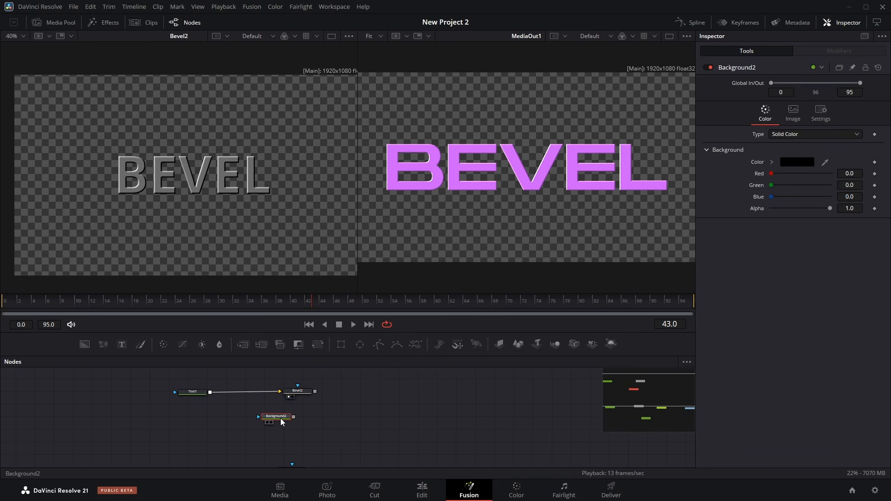
left_click_drag(333, 411, 312, 404)
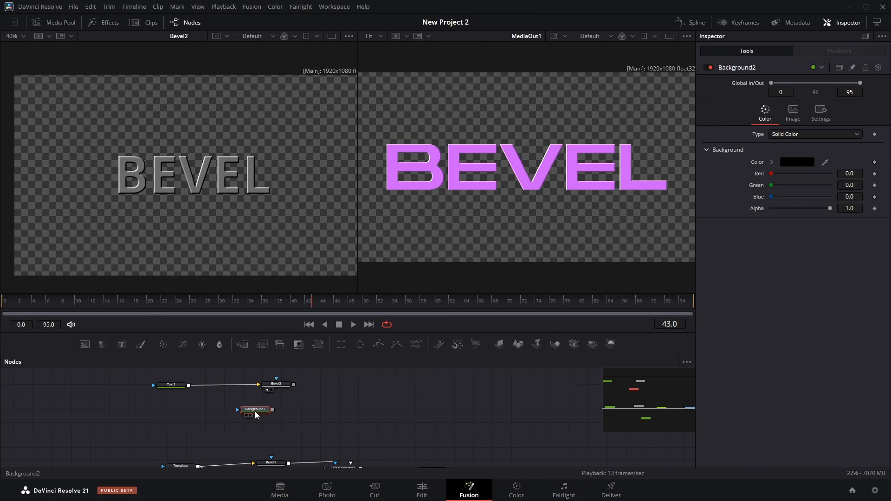
left_click_drag(254, 411, 261, 408)
left_click_drag(214, 384, 274, 408)
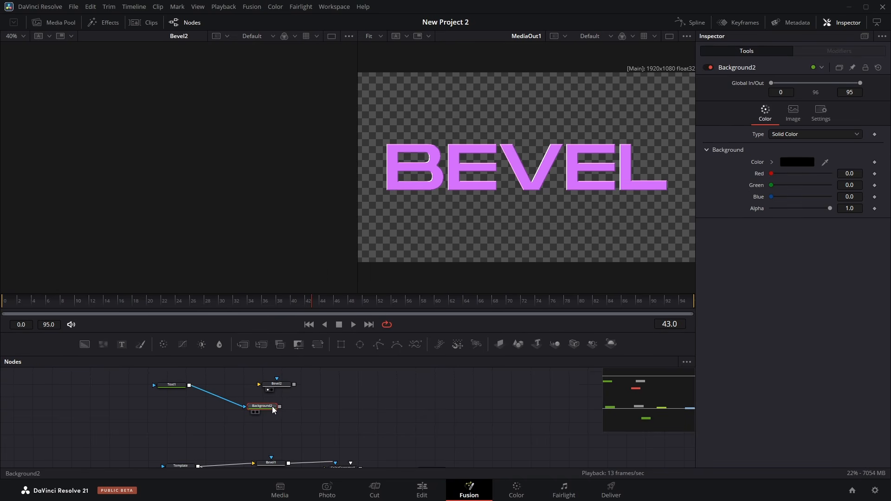
key("1")
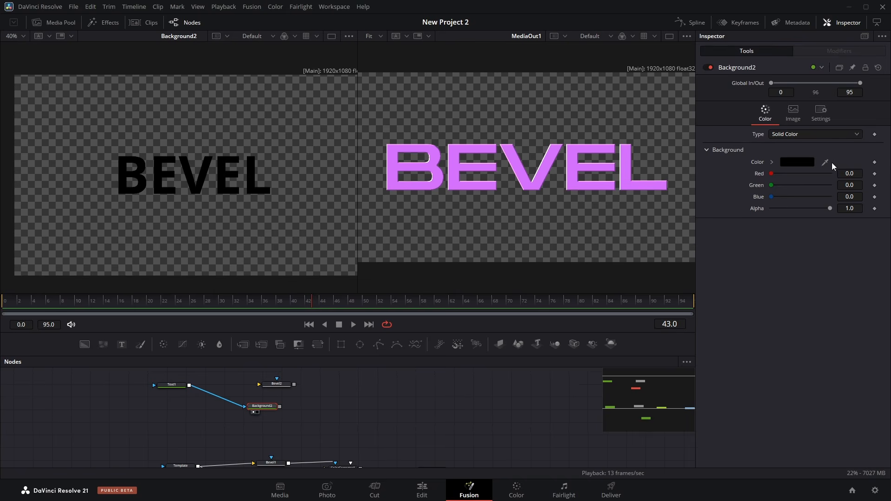
Step: Set the Background node's color to white (#ffffff) and reconnect the Text+ output to the new Bevel node
left_click(795, 164)
left_click(426, 235)
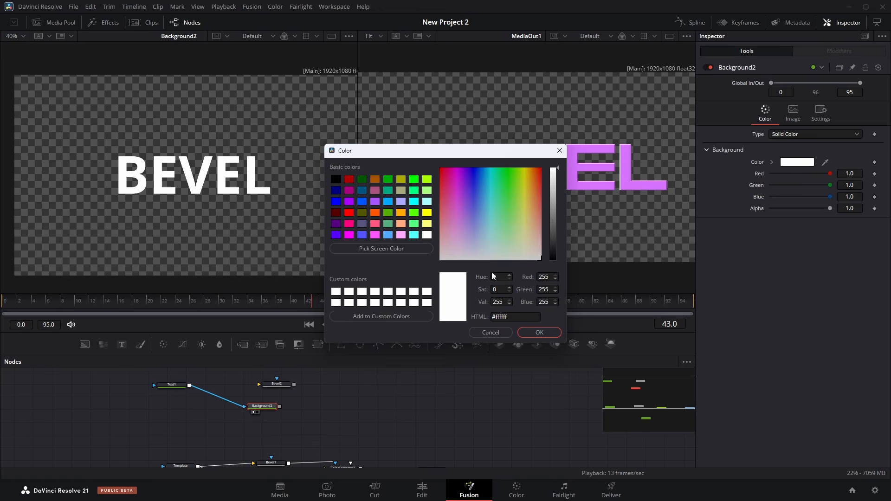
left_click(540, 333)
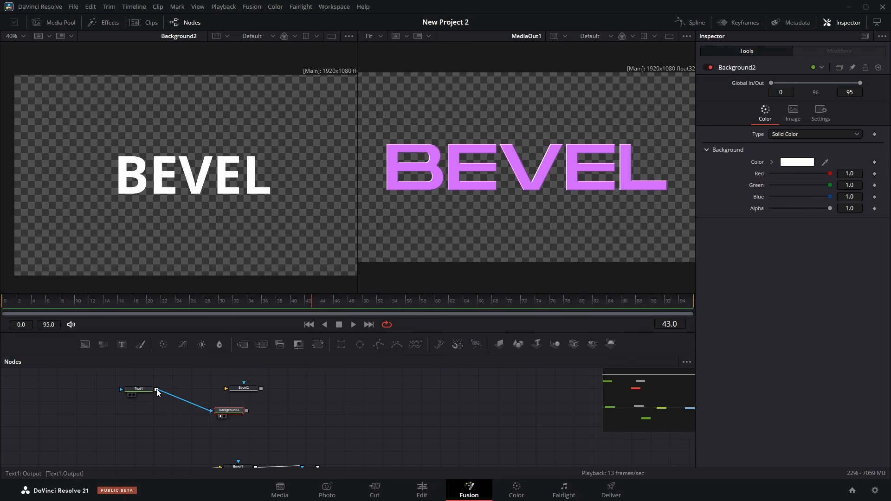
left_click_drag(157, 389, 235, 389)
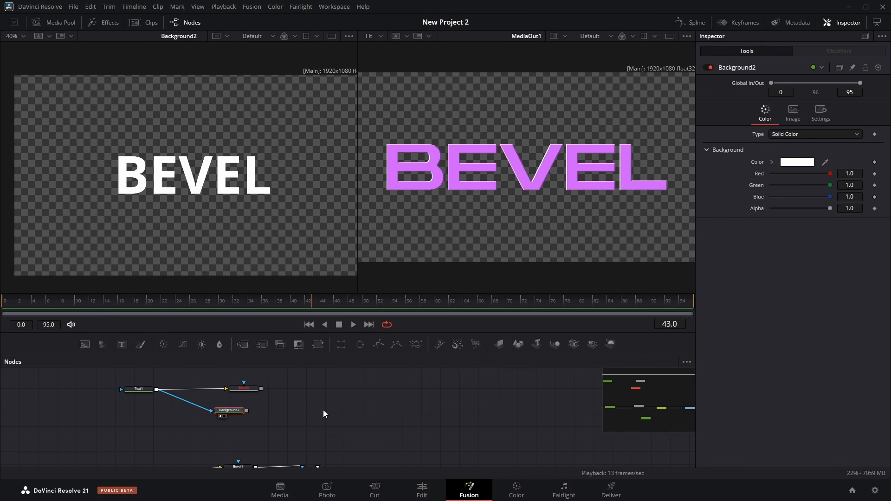
Step: Add a Color Corrector fed by the Background node, connect the Bevel output as its mask and show it in the first viewer
left_click_drag(323, 413, 287, 390)
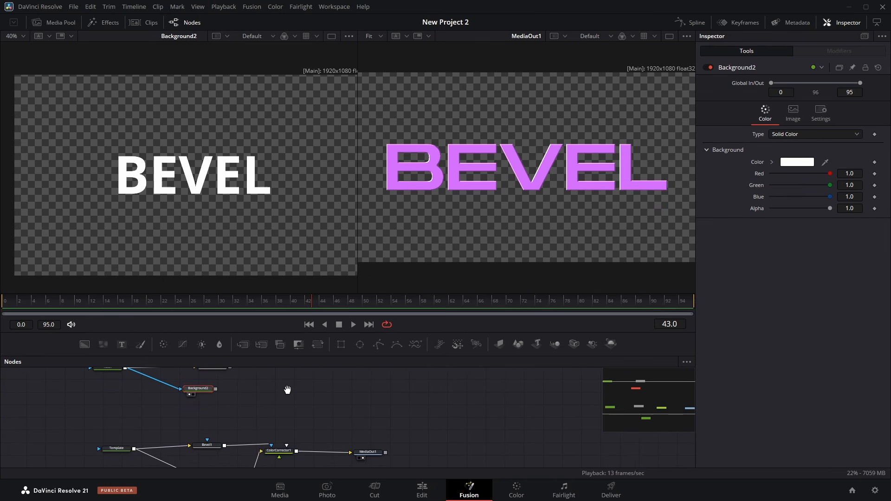
key("shift+space")
type("bevel")
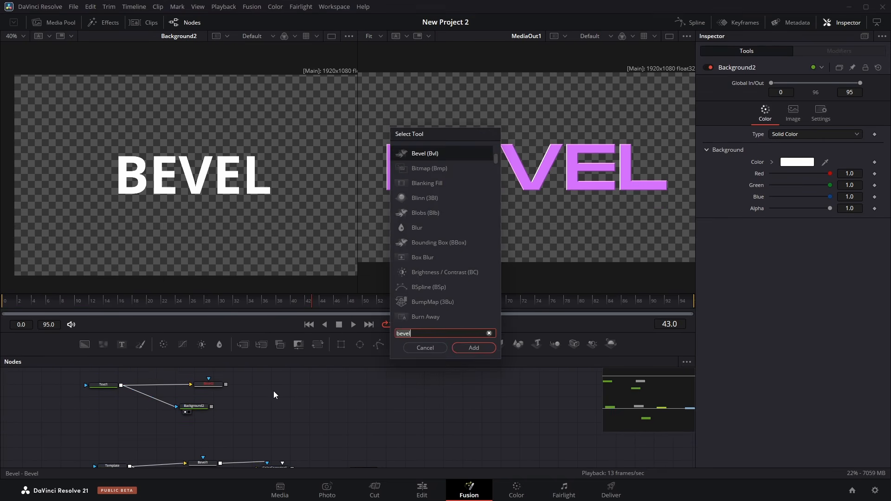
key("Return")
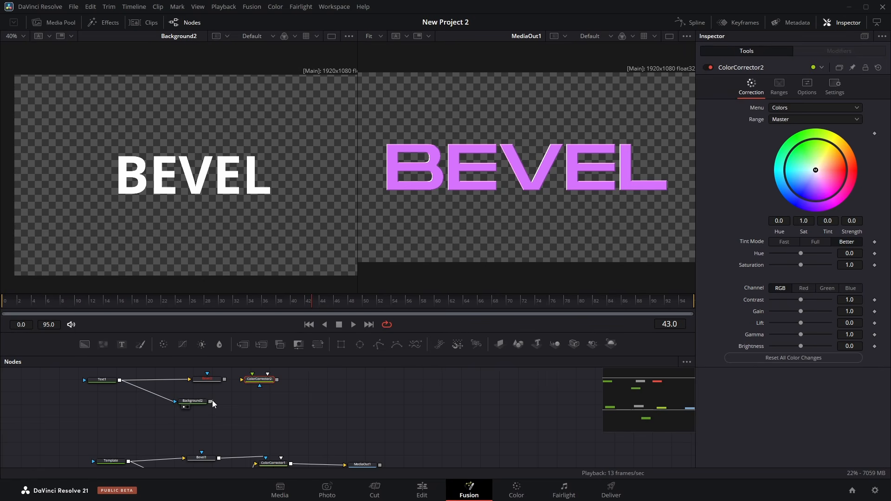
left_click_drag(213, 400, 242, 380)
mouse_move(281, 401)
left_mouse_down()
mouse_move(266, 423)
mouse_move(266, 394)
mouse_move(272, 414)
left_mouse_up()
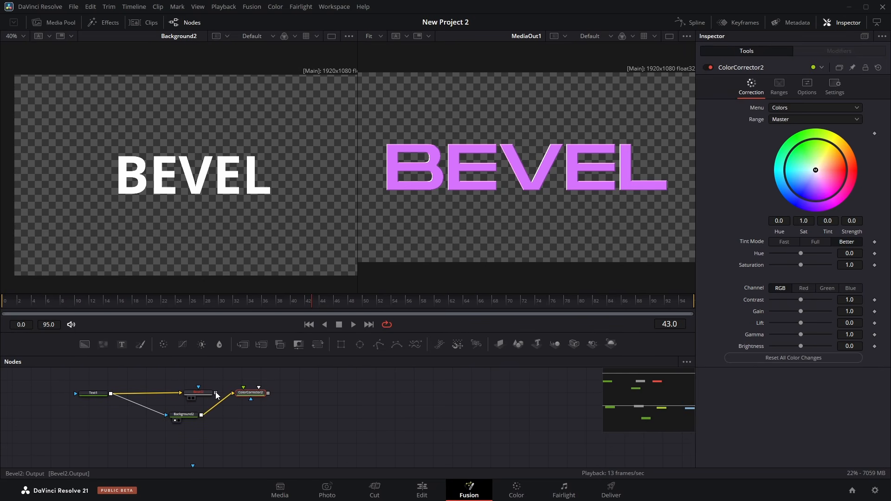
left_click_drag(215, 393, 209, 170)
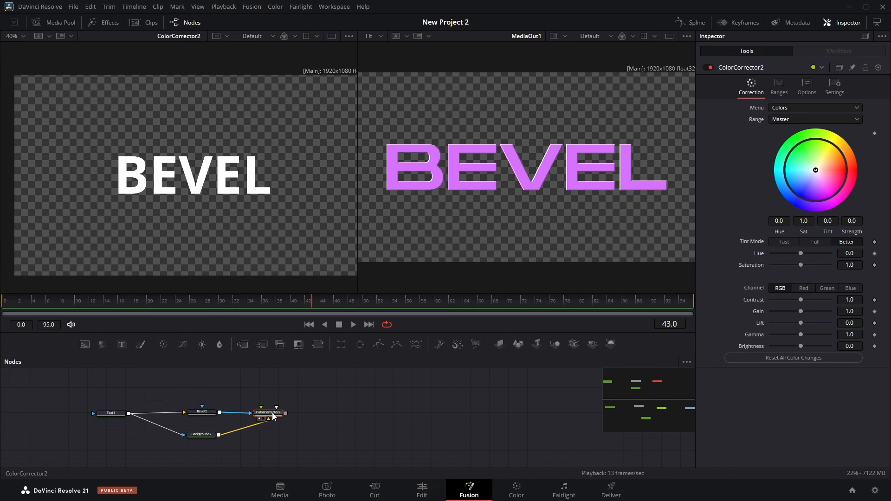
Step: Set the new Color Corrector's mask channel to Luminance and raise its master RGB gain to 5.0
left_click(835, 88)
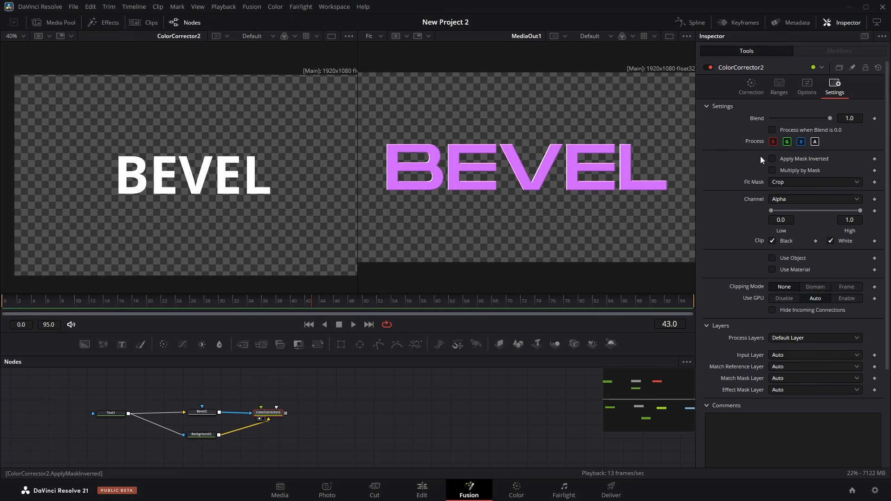
left_click(821, 200)
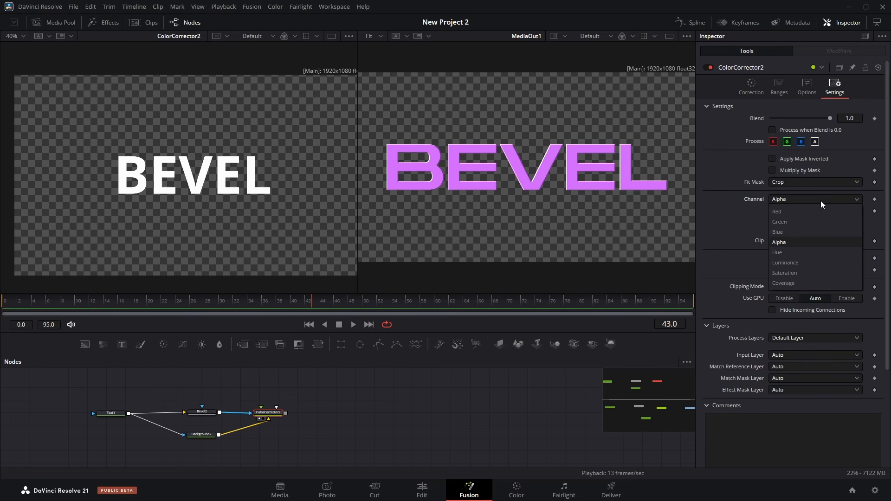
left_click(785, 263)
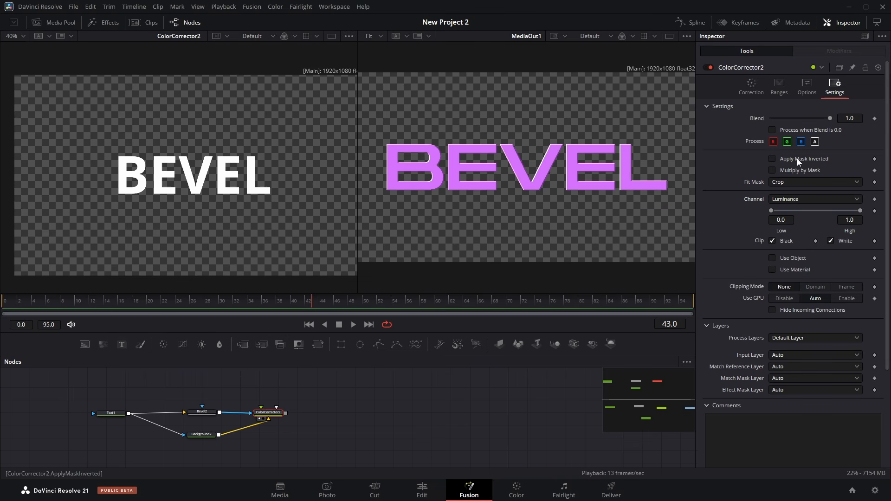
left_click(750, 85)
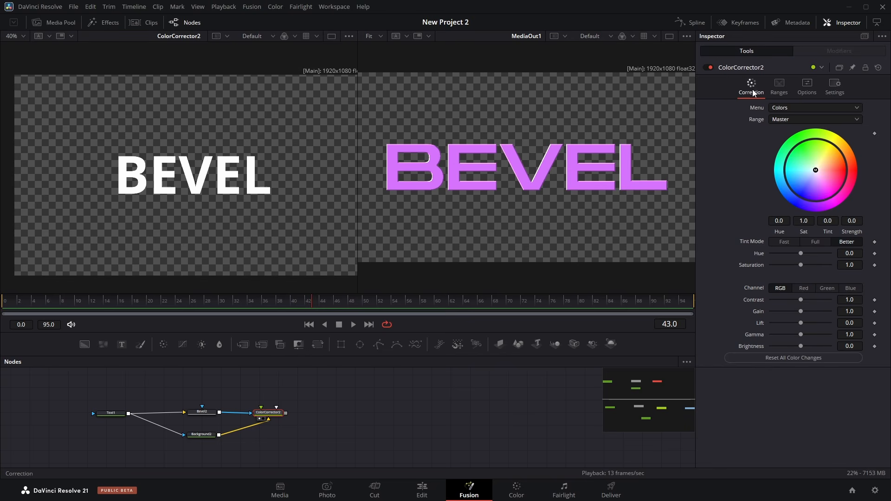
left_click_drag(799, 310, 818, 314)
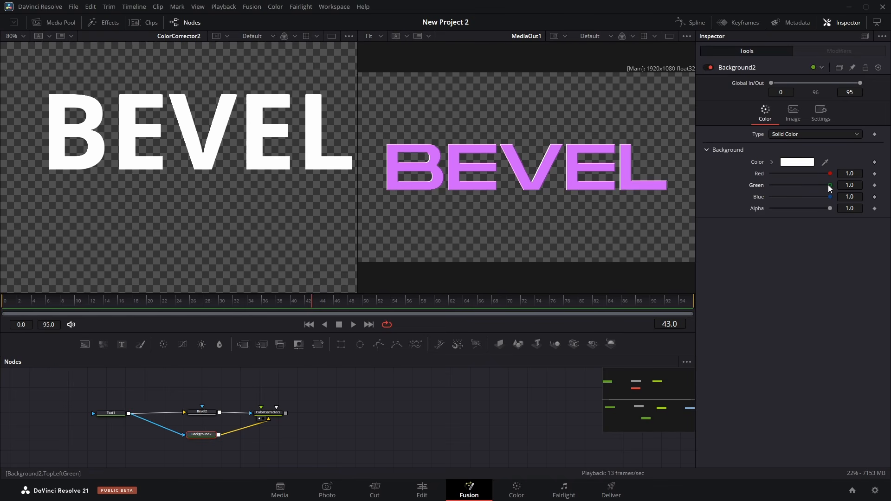
Step: Try a green value of 0.433 for the Background node's color and return it to 1.0
left_click_drag(829, 185, 795, 184)
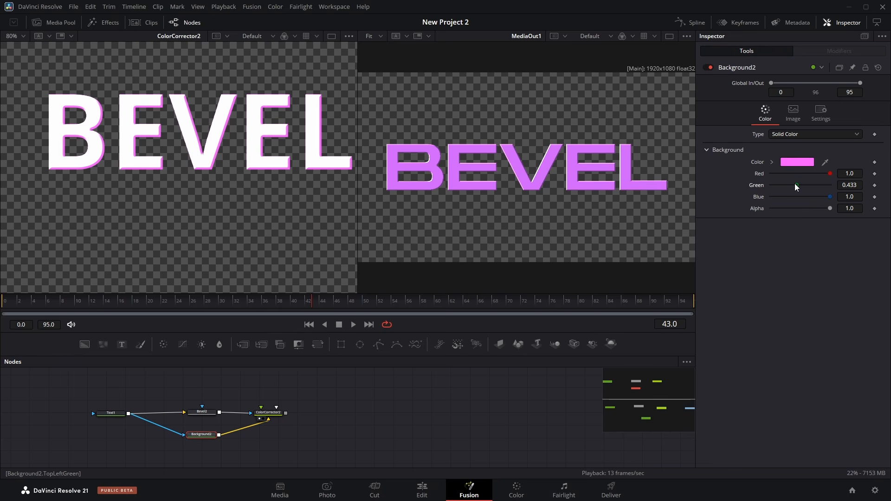
left_click_drag(266, 128, 228, 160)
left_click_drag(131, 151, 157, 139)
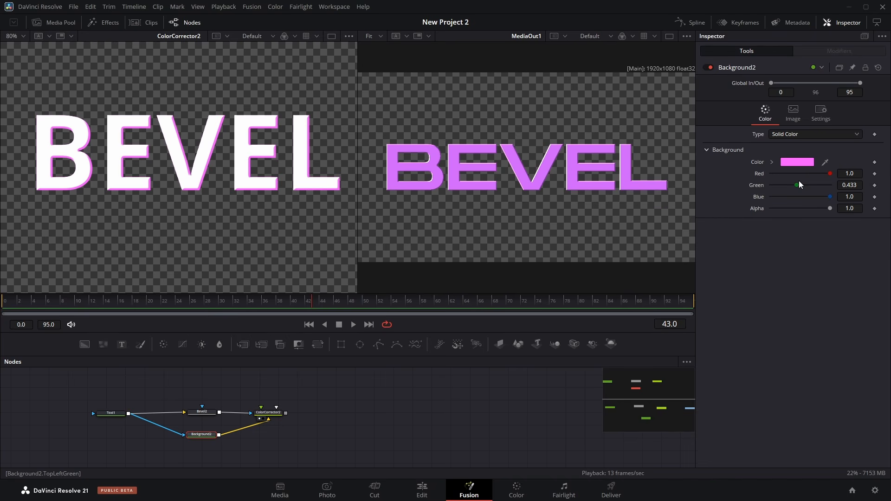
left_click_drag(797, 185, 832, 185)
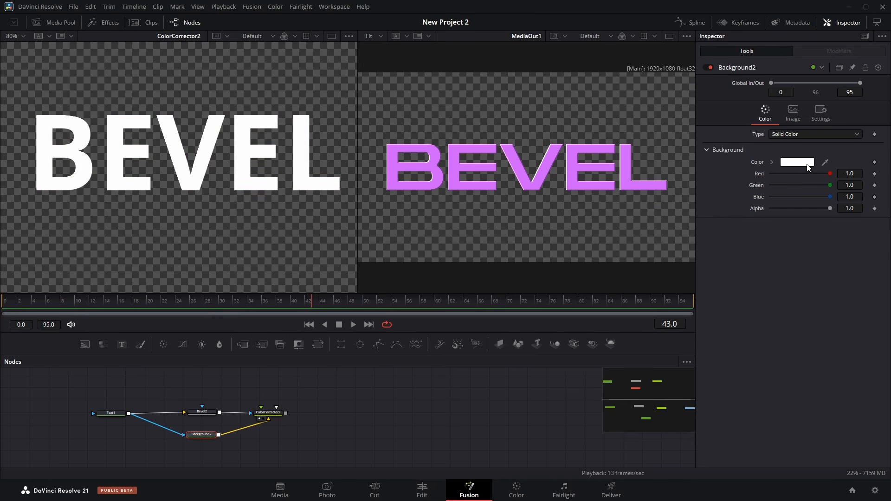
Step: Set the Background node's color to red (#ff0000)
left_click(807, 163)
left_click(348, 214)
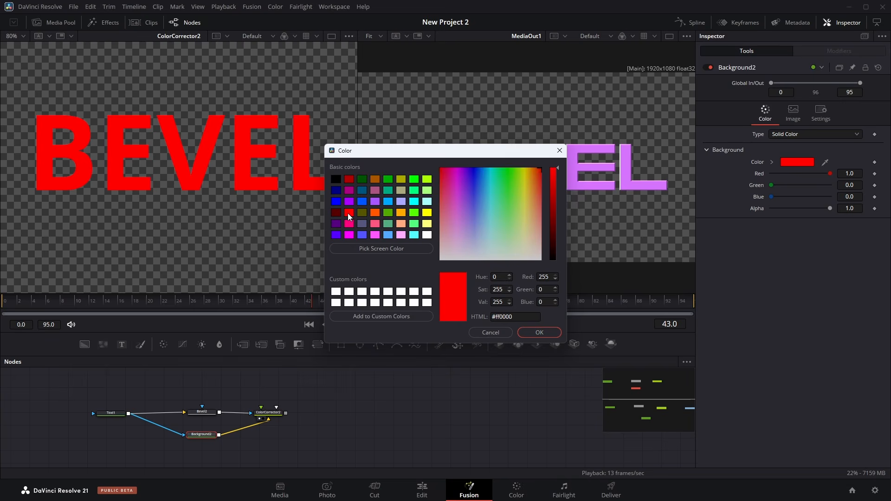
key("Return")
Step: Adjust the bevel size of the Bevel node that masks the Color Corrector
left_click(205, 412)
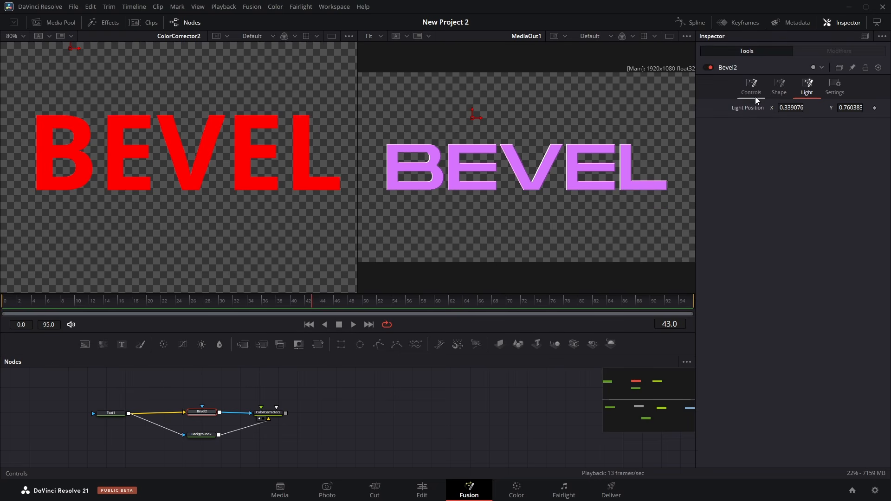
left_click(760, 85)
scroll(232, 113, "down", 3)
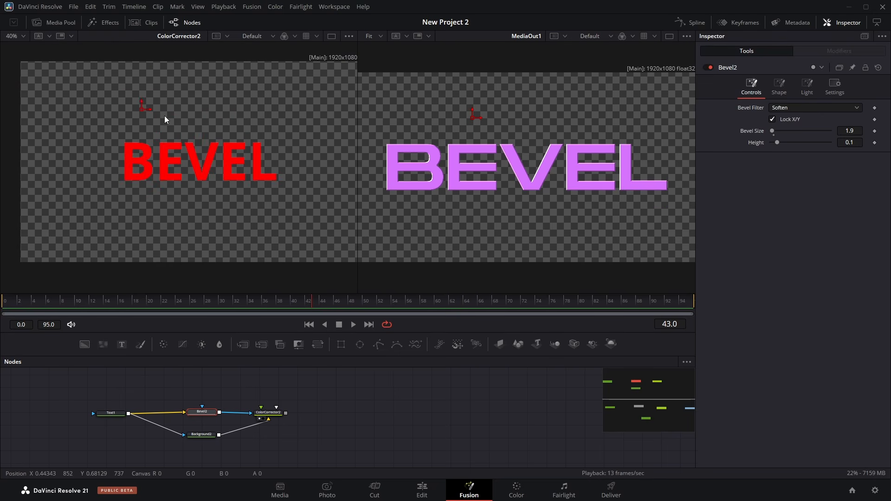
left_click_drag(775, 132, 809, 136)
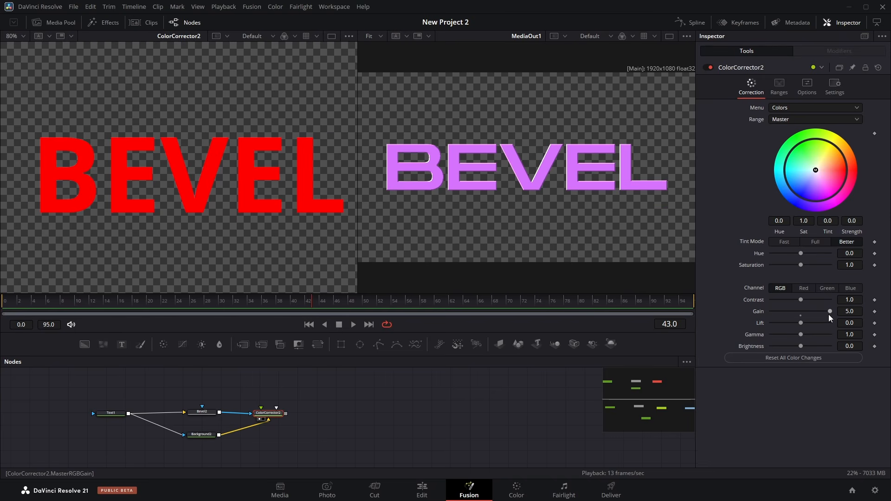
Step: Lower the new Color Corrector's master RGB gain to 0.025
scroll(154, 178, "up", 4)
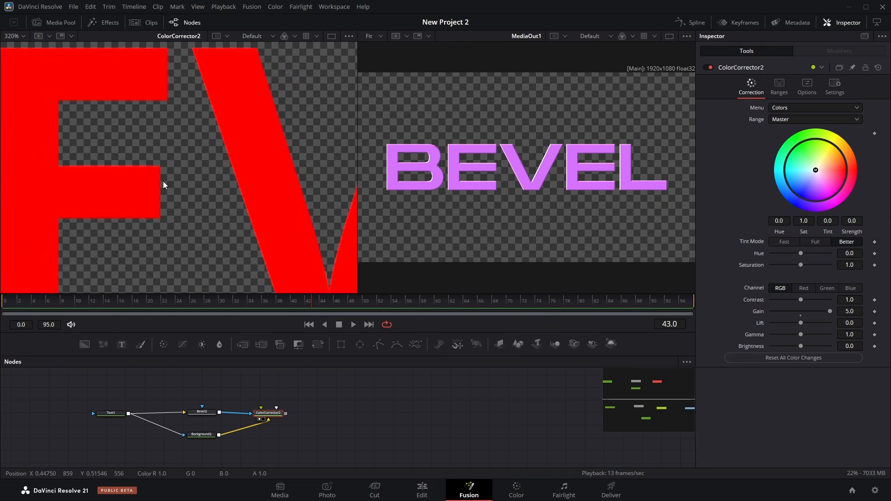
scroll(160, 182, "down", 4)
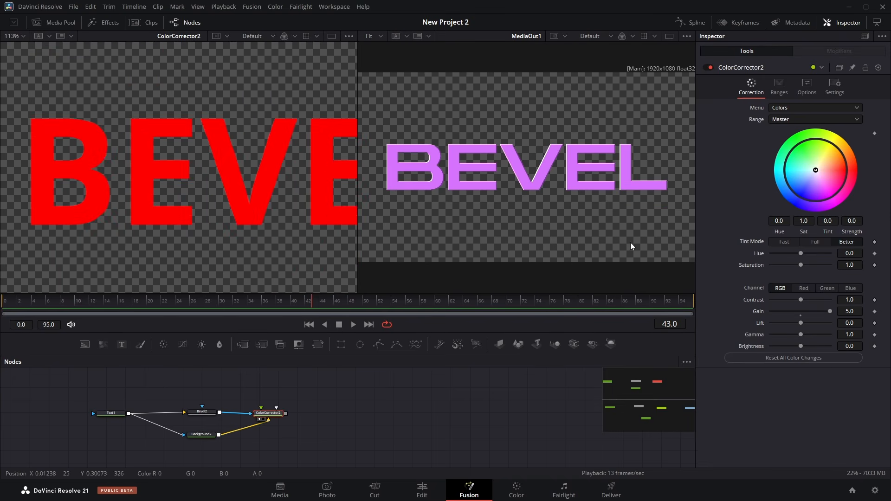
left_click_drag(855, 311, 830, 311)
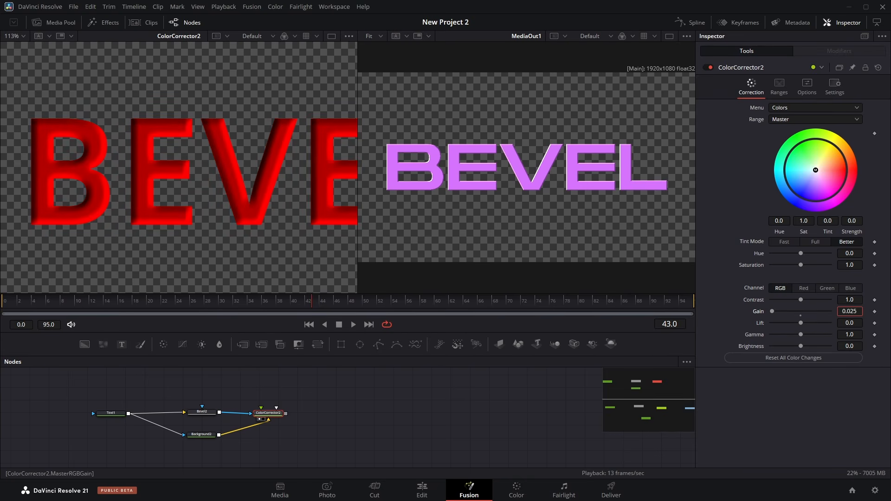
Step: Set the bevel filter of the Bevel node that masks the Color Corrector to Bartlett
left_click(201, 412)
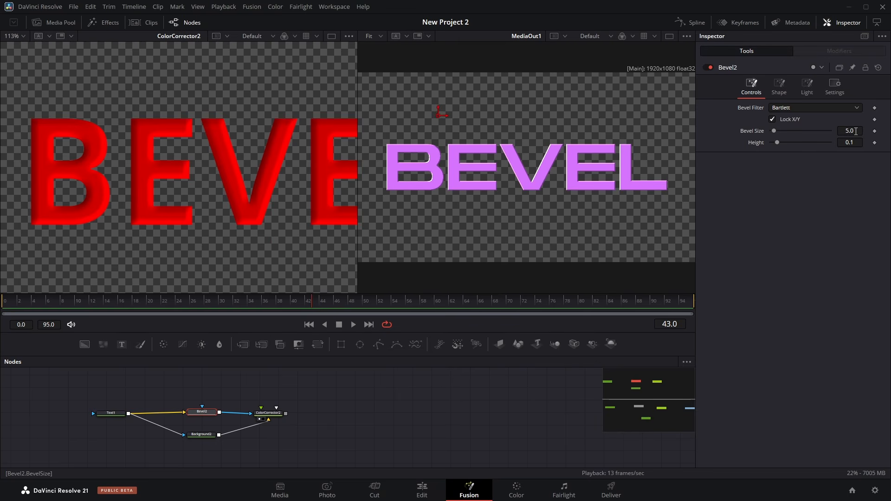
Step: Reduce the bevel size of the Bevel node to 1.4 and readjust the Color Corrector's master RGB gain
left_click_drag(856, 132, 837, 131)
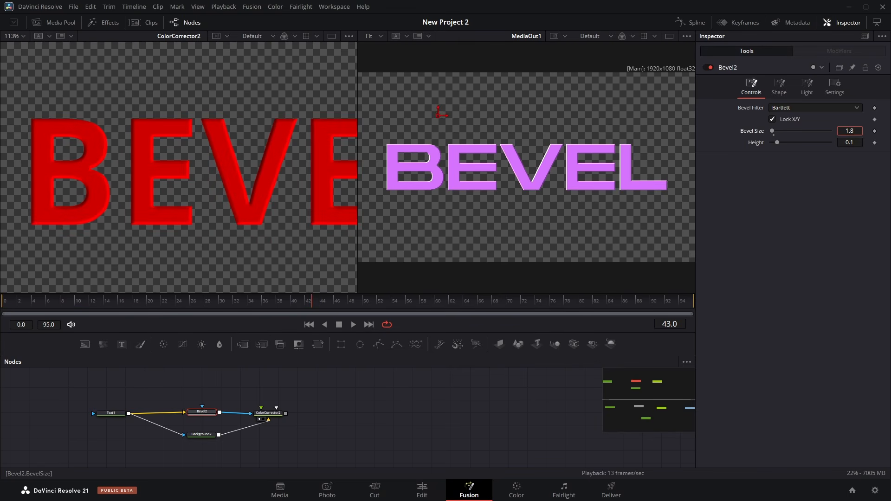
left_click(268, 413)
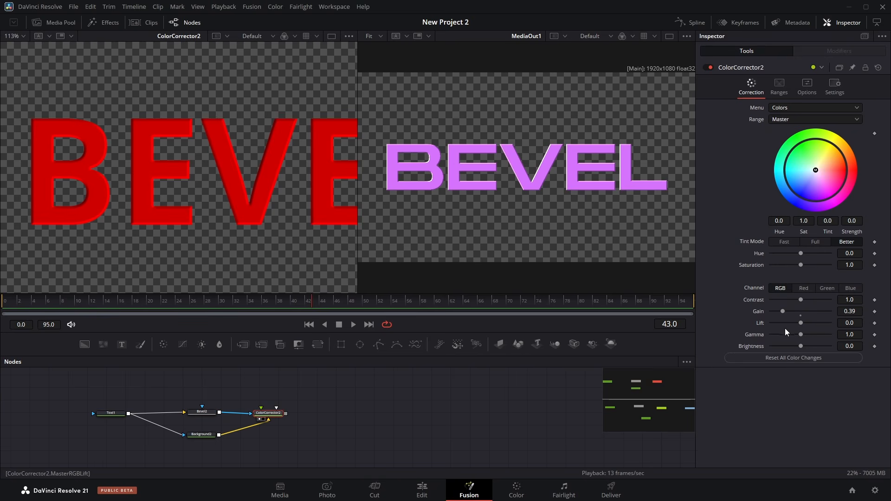
mouse_move(782, 312)
left_mouse_down()
mouse_move(796, 311)
mouse_move(782, 312)
left_mouse_up()
key("minus")
Step: Move the Bevel node's light above the text's second E, to about X 0.71, Y 0.76
left_click(202, 412)
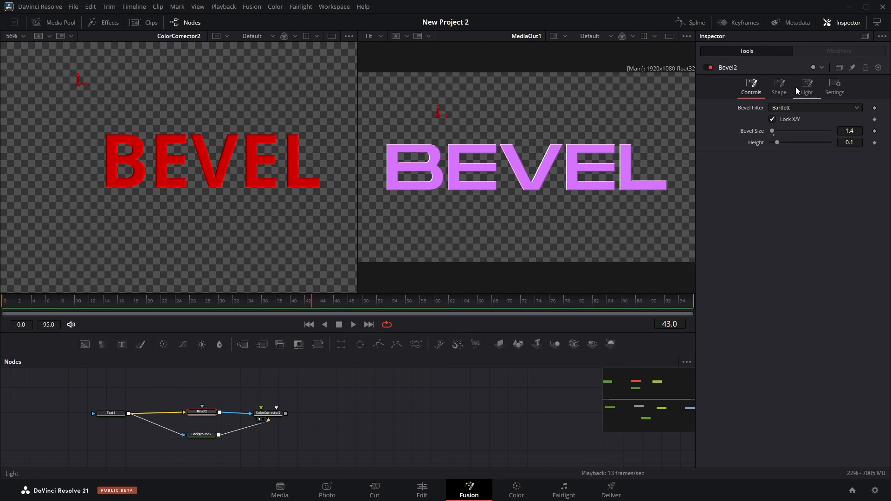
left_click(806, 87)
scroll(161, 138, "down", 1)
left_click_drag(102, 99, 277, 115)
mouse_move(289, 151)
left_mouse_down()
mouse_move(266, 215)
mouse_move(130, 221)
mouse_move(85, 183)
mouse_move(92, 111)
mouse_move(141, 118)
mouse_move(246, 93)
mouse_move(284, 109)
mouse_move(304, 142)
mouse_move(286, 100)
mouse_move(257, 99)
mouse_move(272, 103)
left_mouse_up()
scroll(160, 177, "up", 5)
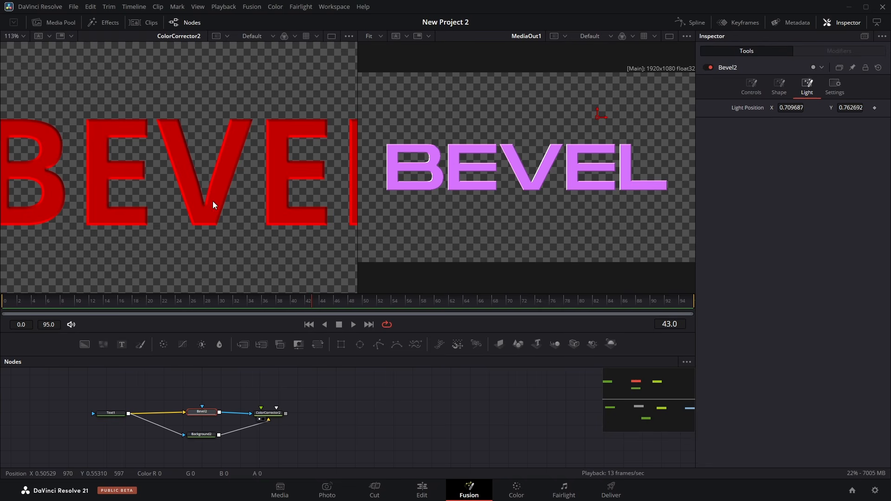
Step: Set the master RGB gain of the Color Corrector masked by the bevel to 0.36
left_click(273, 412)
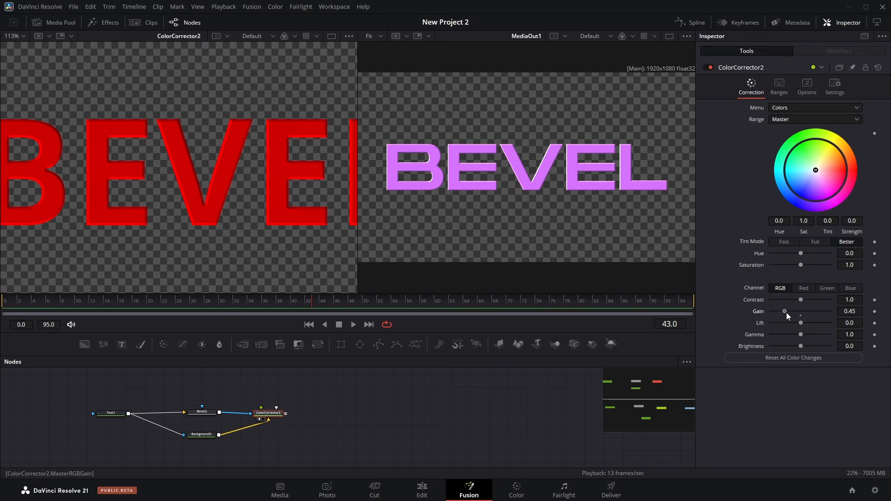
left_click_drag(786, 312, 785, 312)
left_click_drag(325, 416, 391, 408)
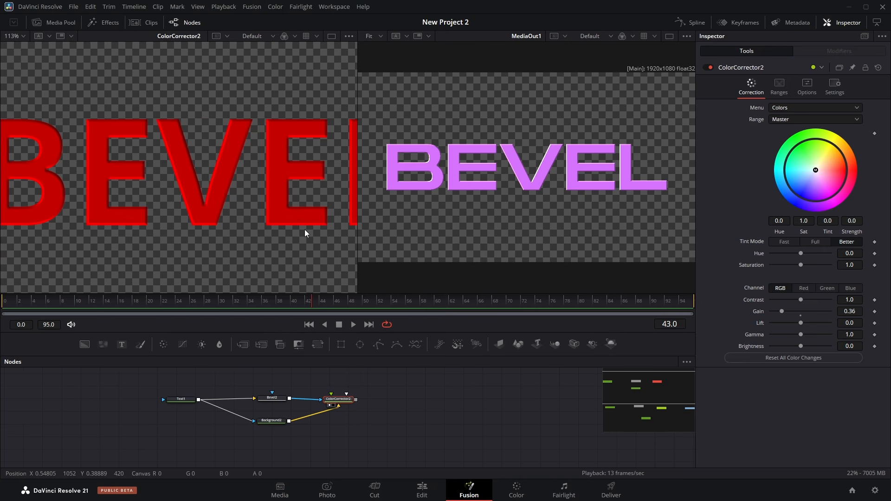
Step: Try coloring the source BEVEL text red and compare the outputs of the Bevel and Color Corrector nodes
left_click_drag(266, 398, 271, 395)
key("1")
left_click_drag(206, 417, 251, 427)
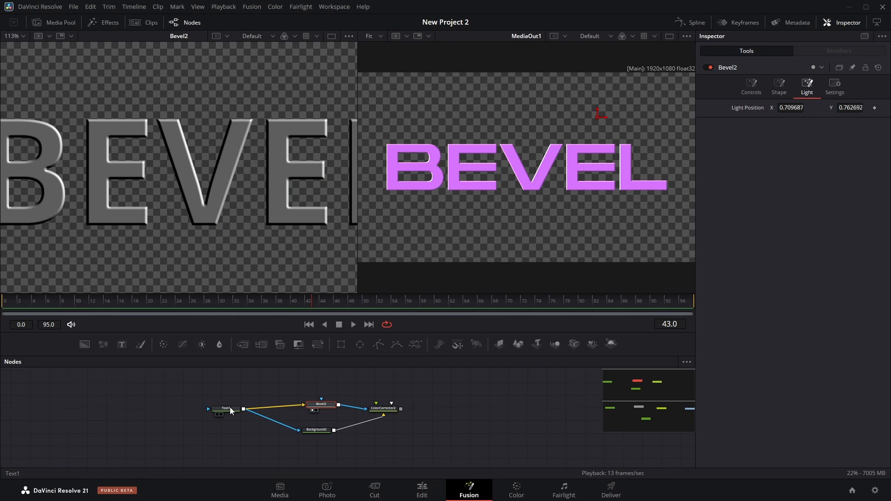
left_click(230, 408)
left_click(785, 238)
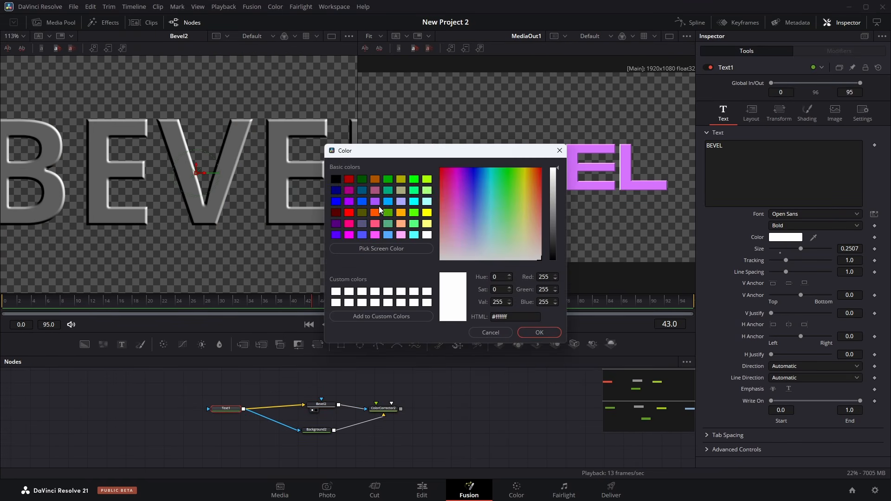
left_click(350, 211)
left_click(539, 332)
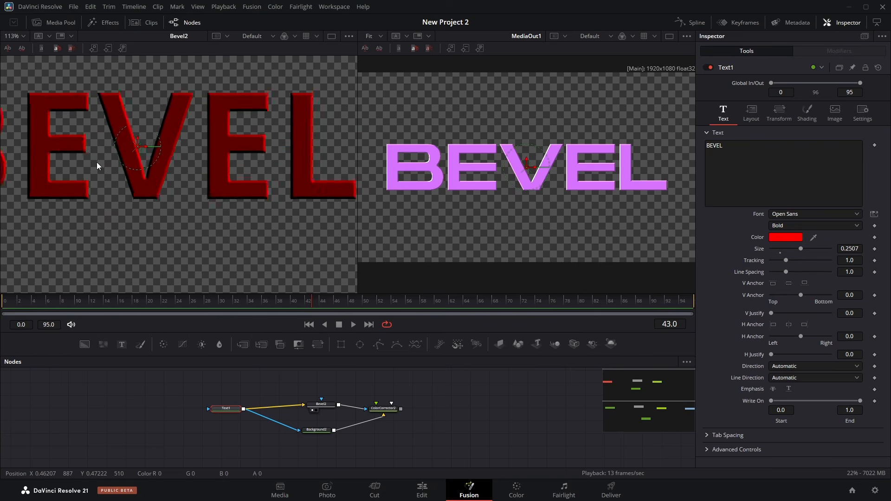
left_click_drag(97, 162, 222, 179)
scroll(266, 175, "down", 4)
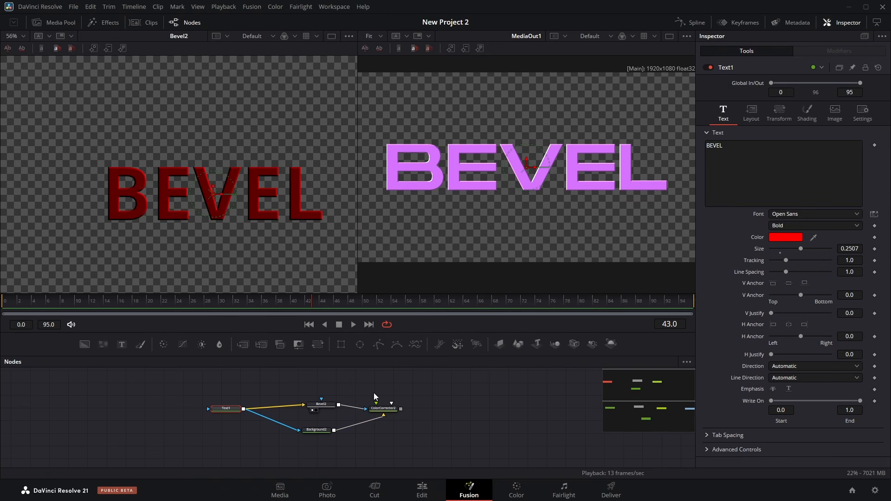
key("1")
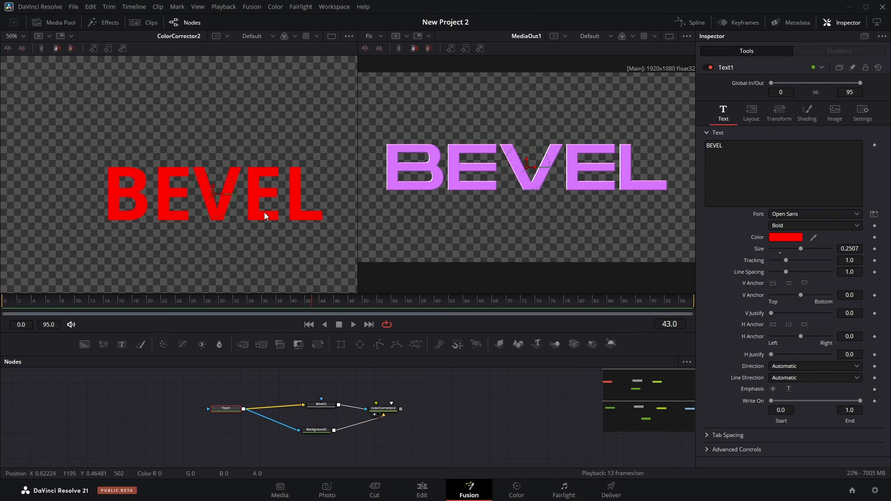
scroll(264, 213, "up", 4)
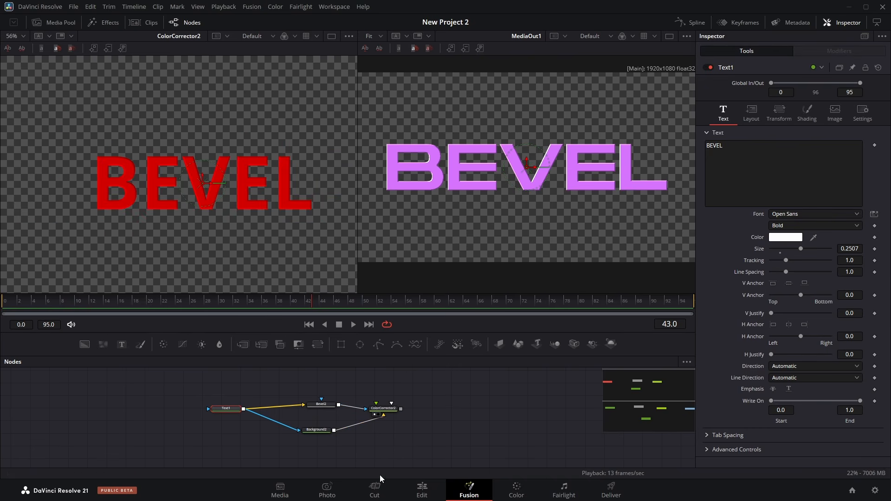
Step: Return to the Edit page and play the third title clip, GROW, from its start at 01:00:16:01
left_click(428, 491)
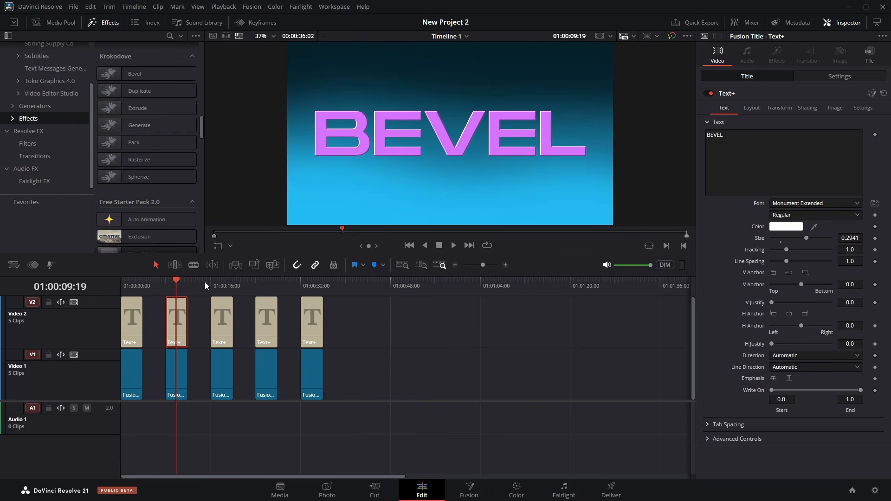
left_click_drag(205, 282, 212, 282)
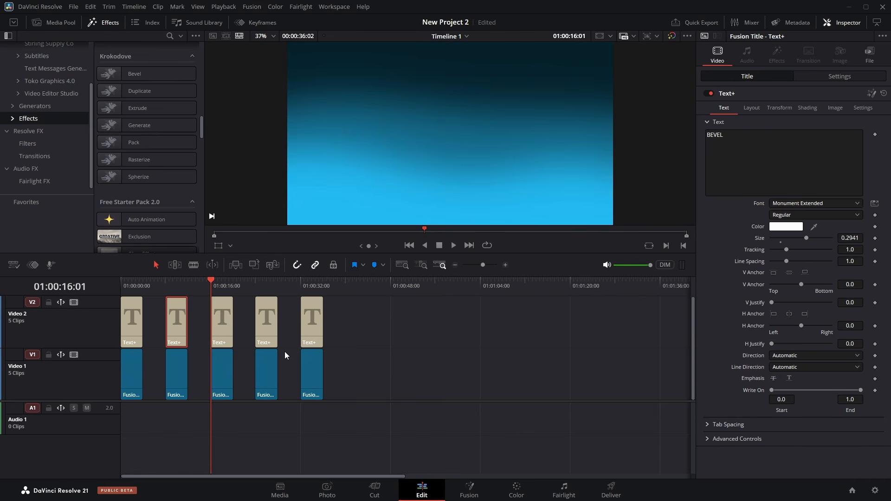
key("space")
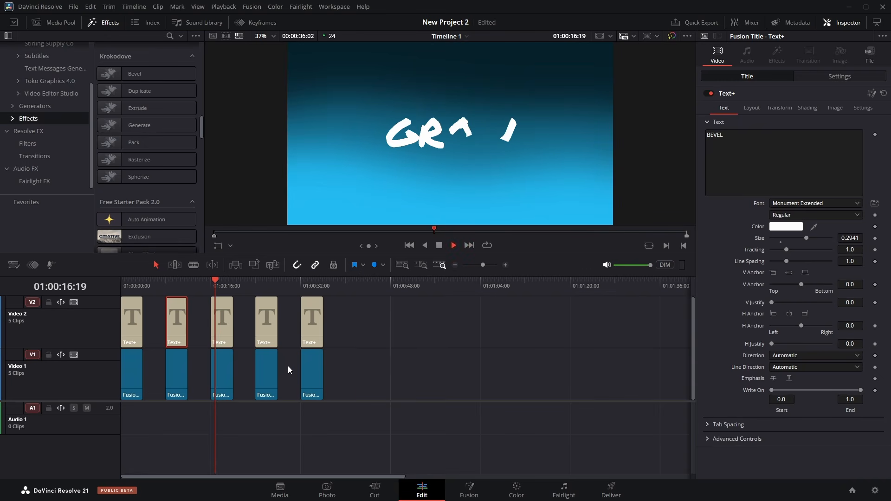
left_click(211, 284)
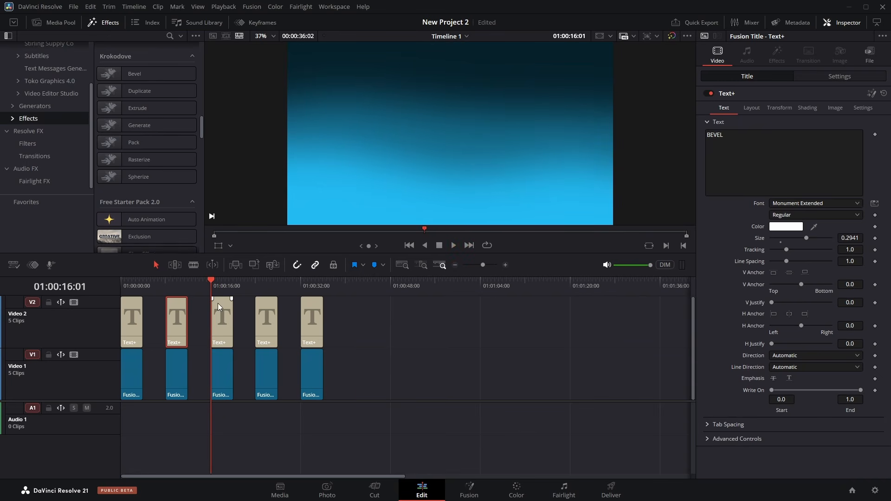
key("space")
key("space")
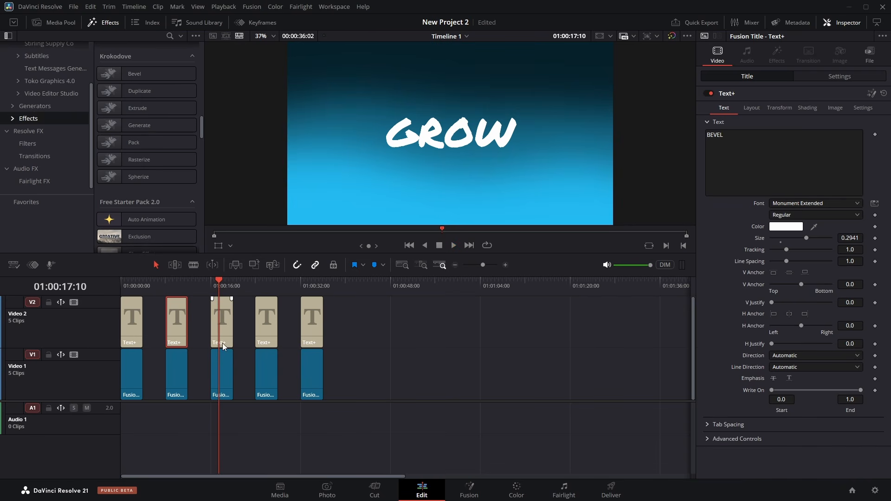
Step: Open the GROW title clip in Fusion and show the settings of its Grow node
left_click(230, 314)
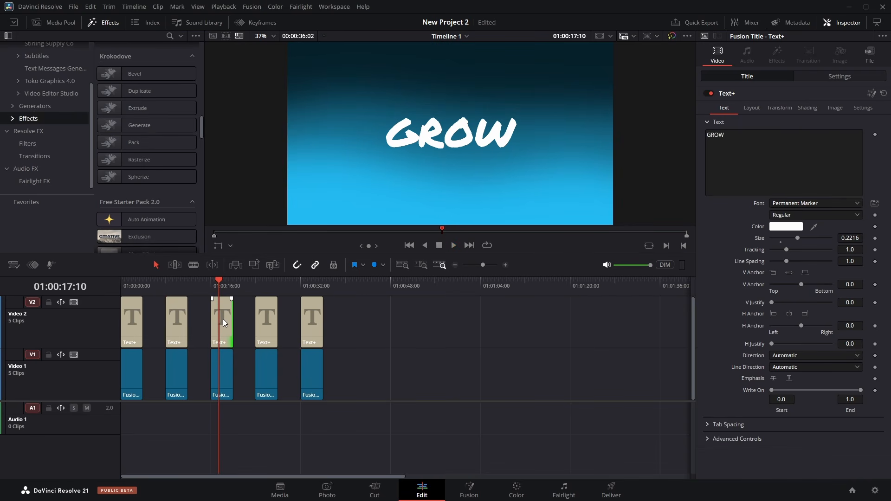
left_click(224, 323)
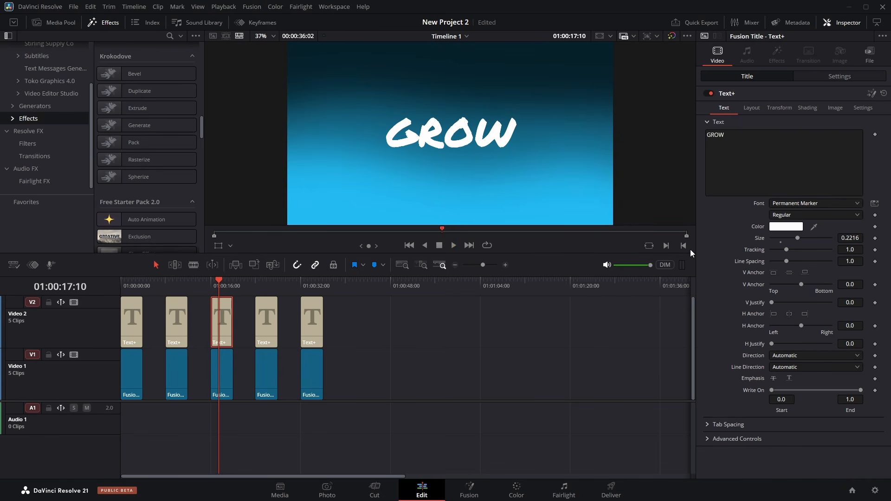
left_click(469, 492)
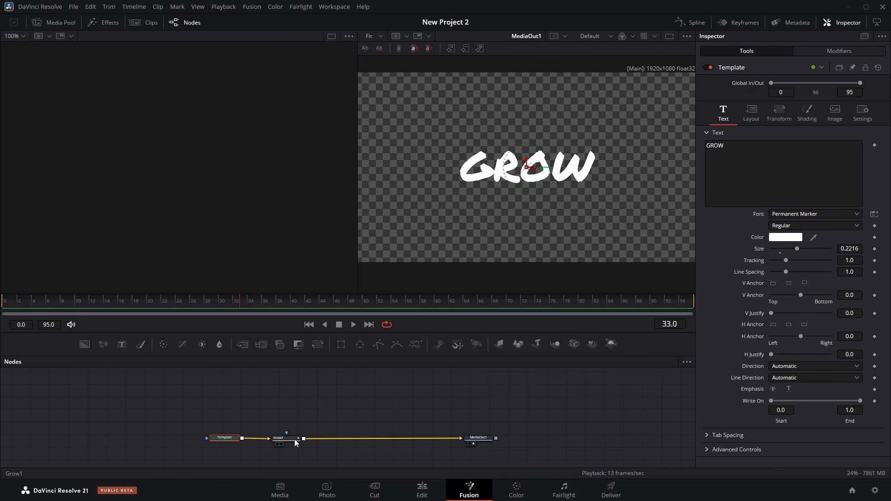
left_click(291, 438)
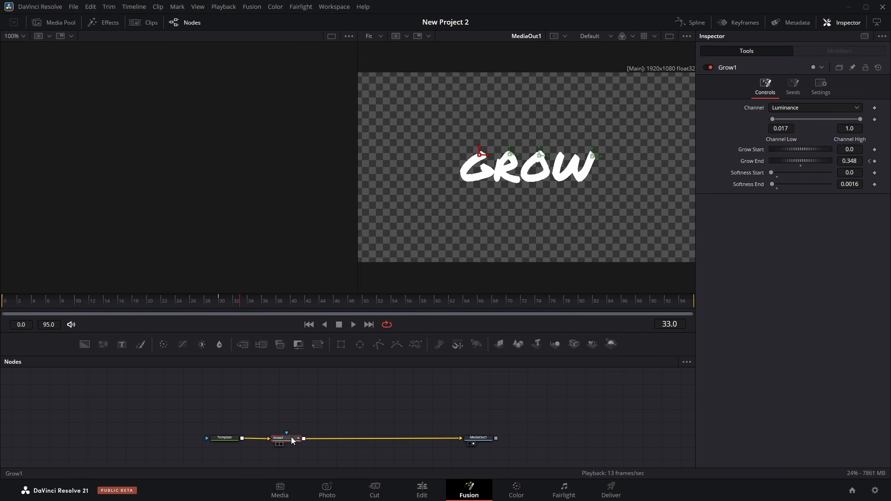
Step: Add a separate Text node above the Template node and give it the template's text, GROW
left_click(224, 438)
left_click(766, 166)
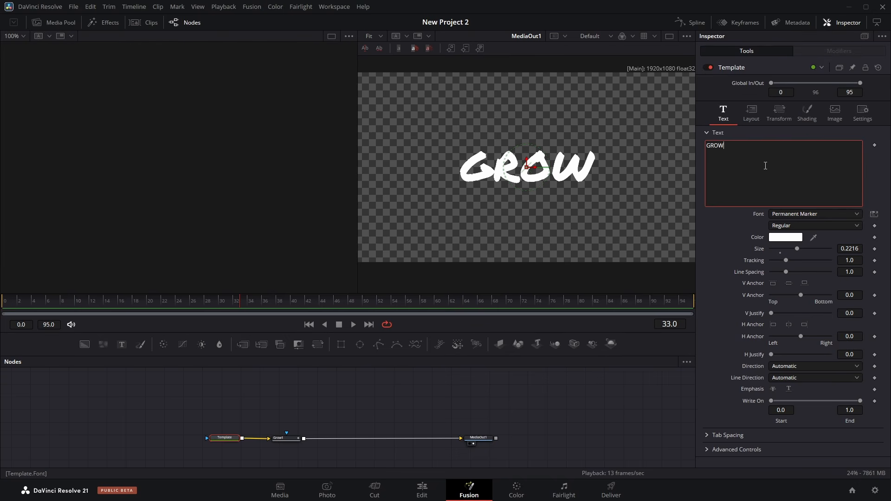
key("ctrl+a")
key("ctrl+c")
left_click_drag(121, 344, 217, 393)
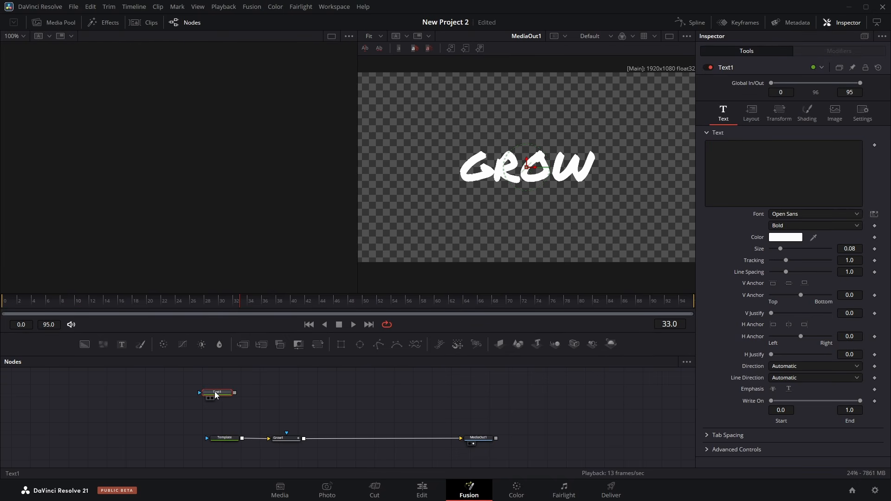
left_click(811, 160)
key("ctrl+v")
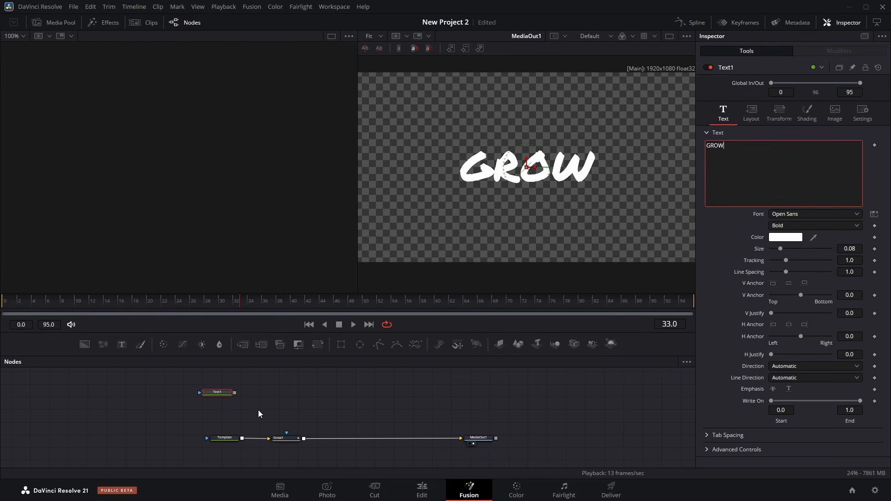
left_click(288, 400)
Step: View the new Text node in the empty viewer and set its font to Permanent Marker Regular and its size to 0.367
left_click_drag(219, 393, 144, 181)
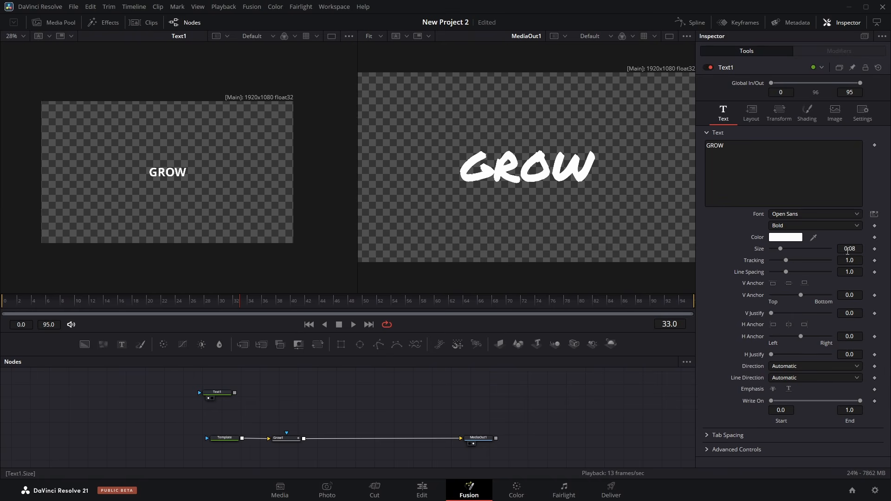
left_click_drag(848, 250, 877, 250)
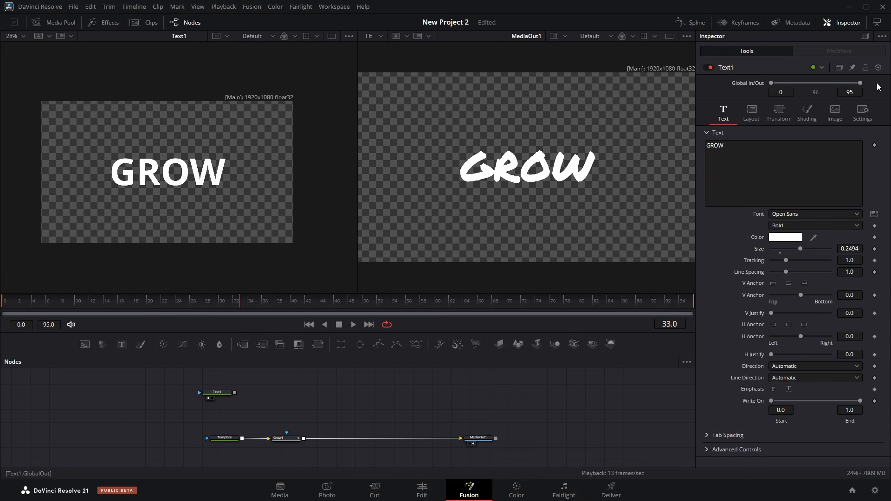
left_click(225, 438)
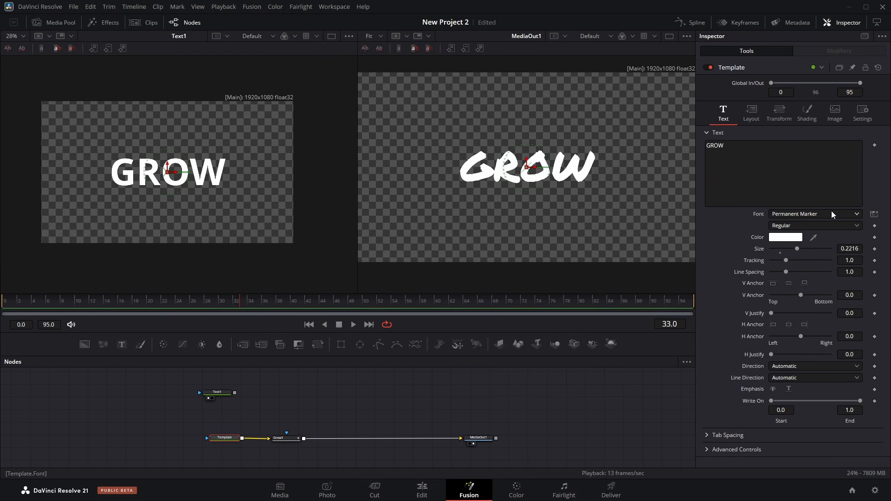
left_click(224, 398)
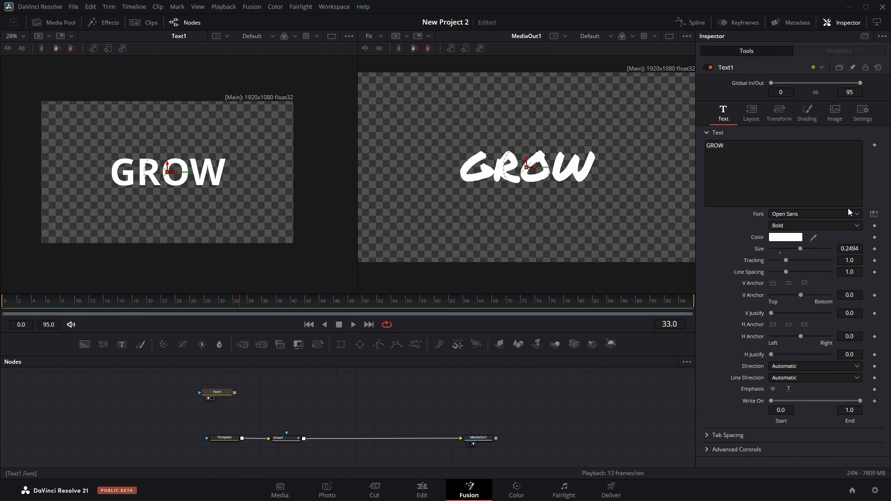
left_click(815, 214)
left_click(811, 221)
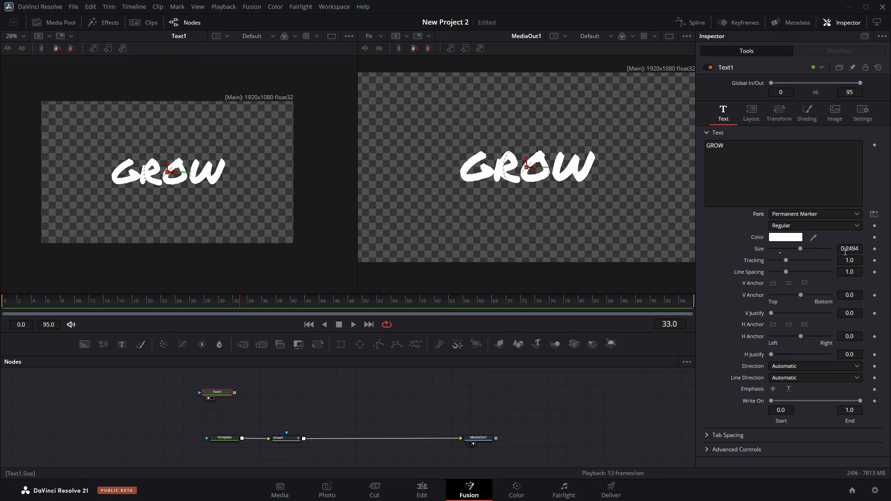
left_click_drag(849, 248, 863, 249)
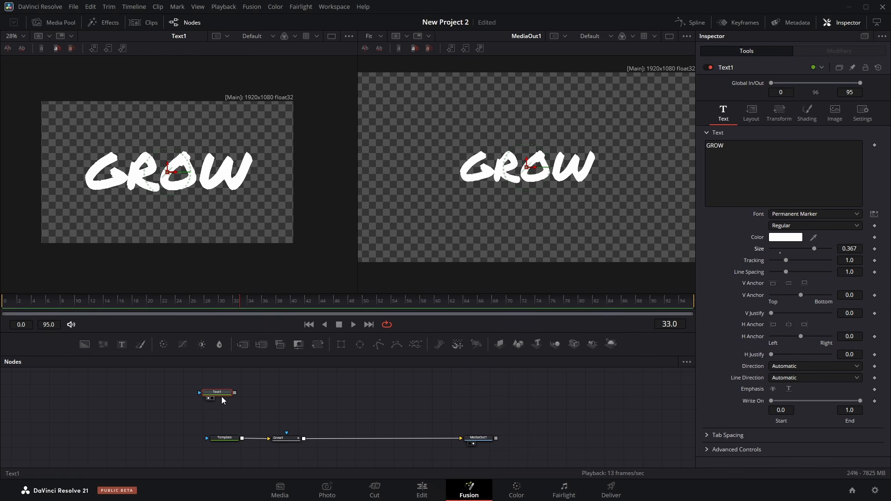
Step: Add a Grow node after the new Text node and view its output in place of the text
key("shift+space")
type("grow")
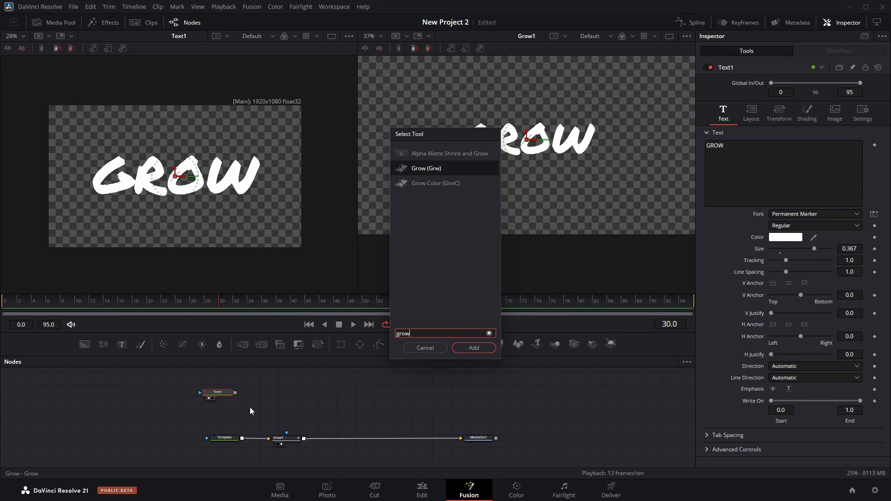
key("Return")
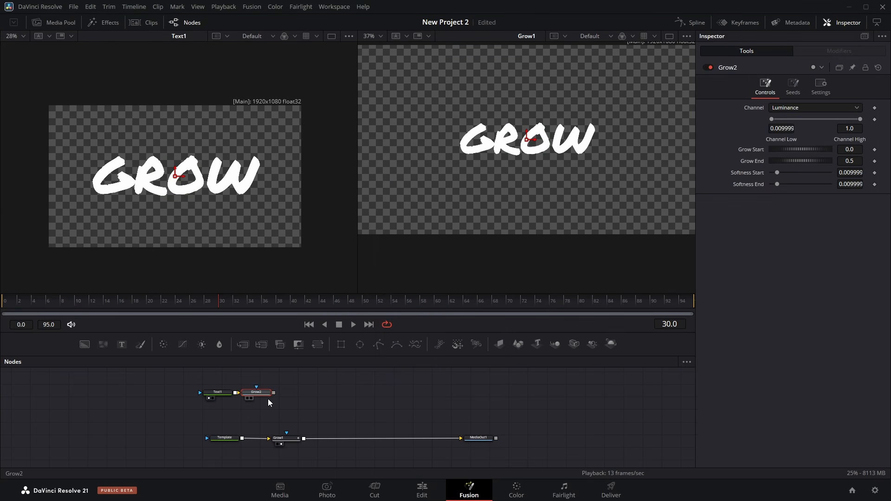
left_click_drag(262, 395, 281, 394)
key("1")
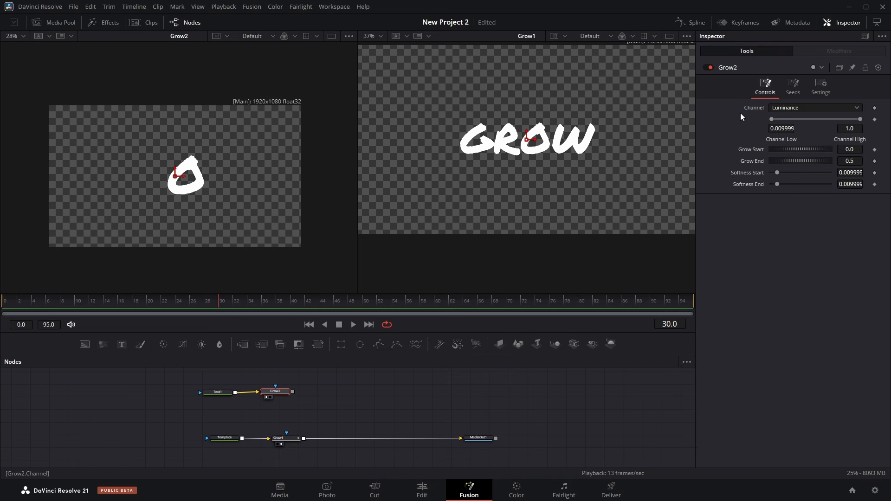
Step: Move the new Grow node's seed from the O to the upper end of the letter G
scroll(161, 180, "up", 2)
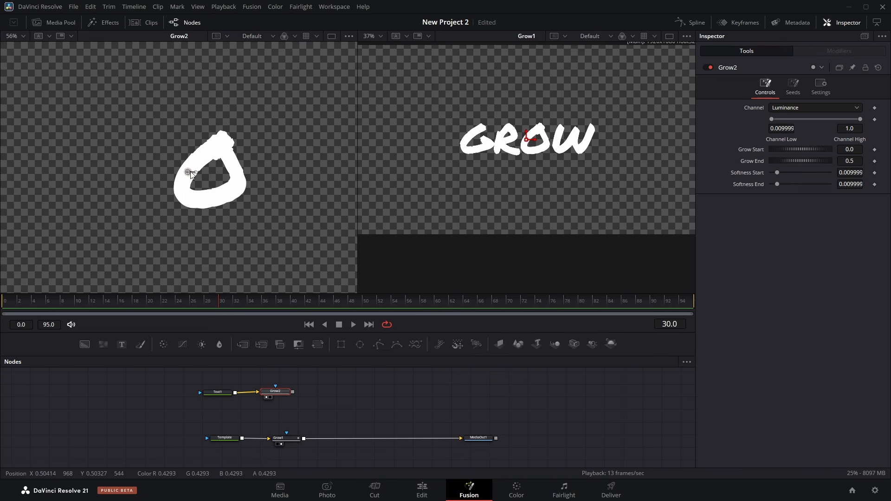
left_click_drag(191, 171, 84, 140)
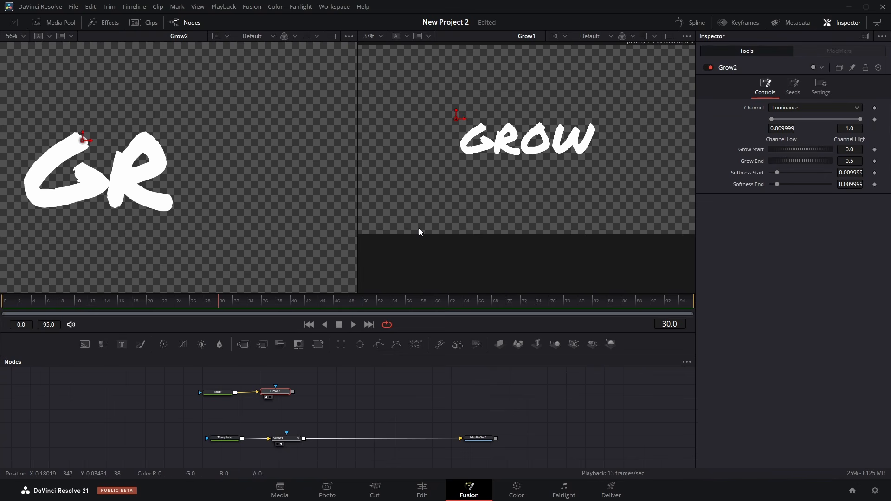
Step: Inspect the soft edge around the seed on the G up close and set the upper Grow node's Softness Start to 0
scroll(84, 142, "up", 10)
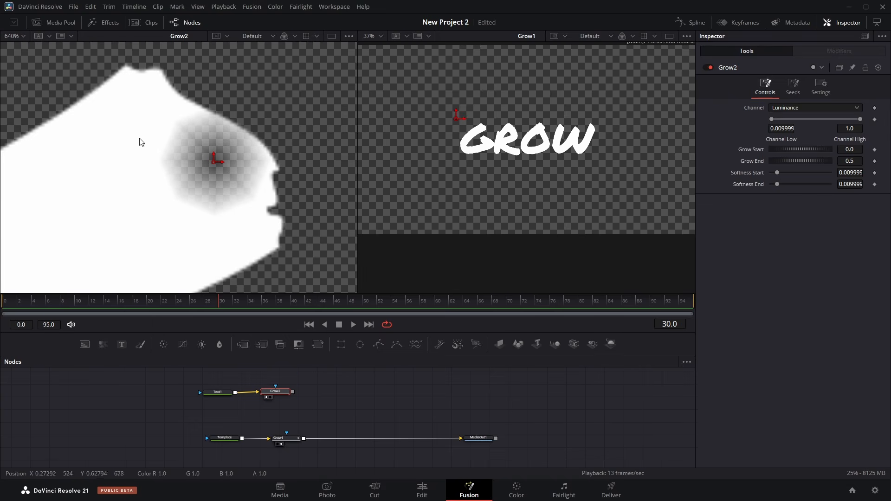
scroll(219, 180, "up", 3)
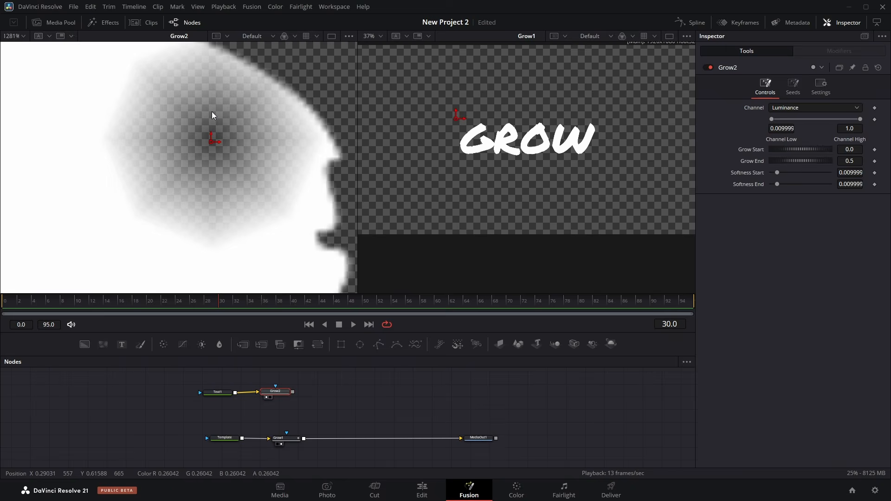
scroll(211, 111, "down", 2)
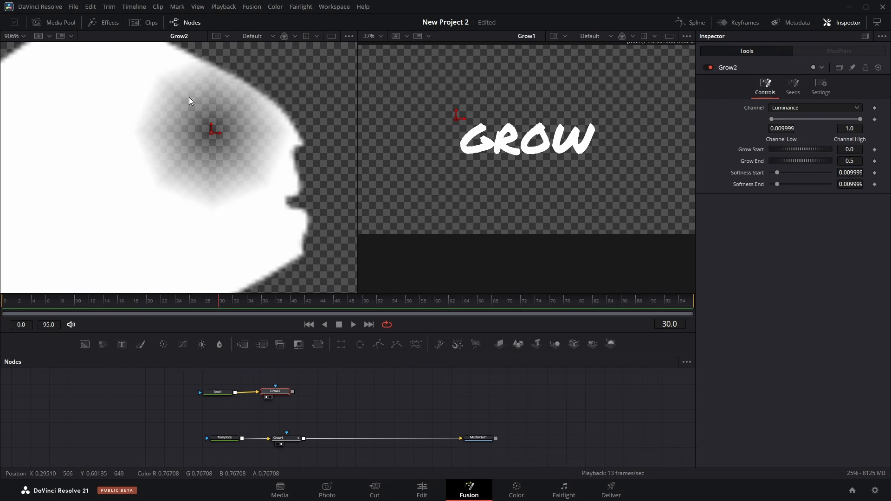
scroll(189, 101, "down", 3)
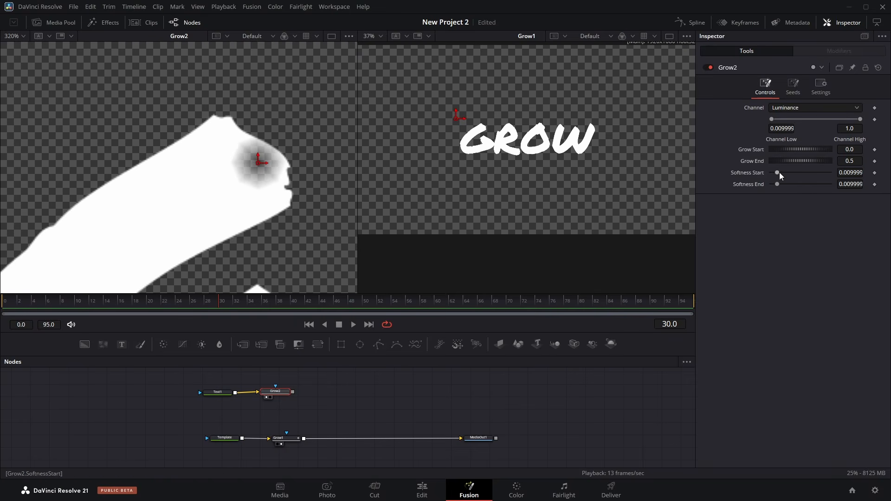
left_click_drag(777, 172, 770, 175)
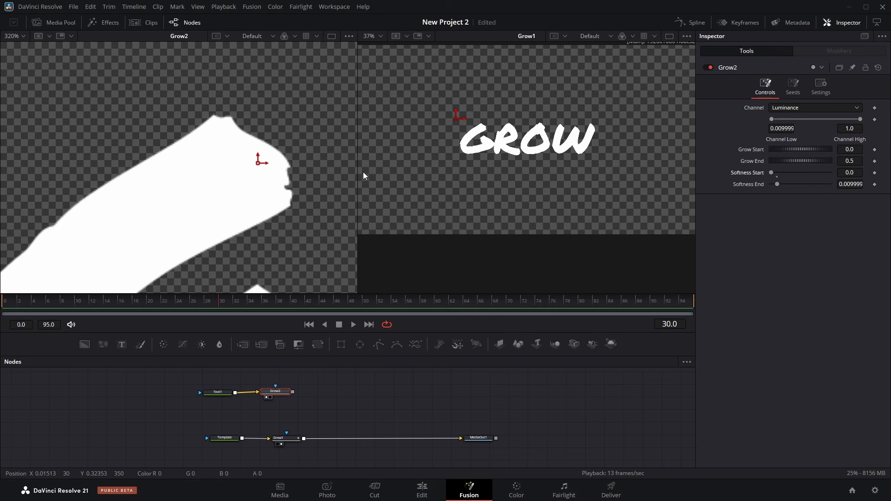
Step: Lower the Grow node's Softness End to 0.0022 and raise its Grow End to 1.565
scroll(249, 146, "down", 3)
left_click_drag(292, 182, 185, 161)
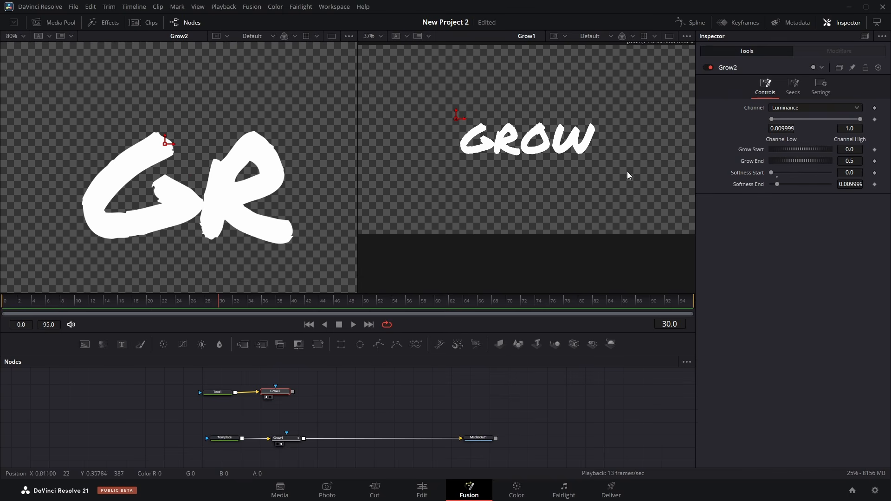
left_click_drag(856, 184, 826, 184)
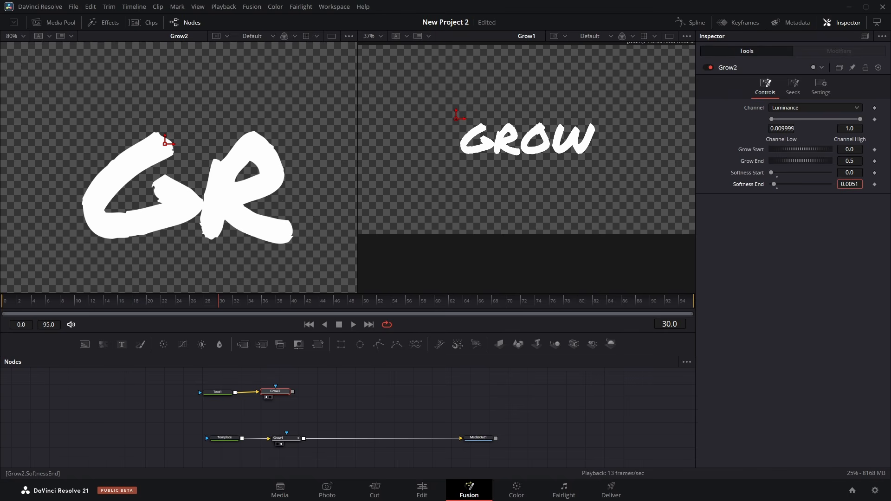
mouse_move(849, 184)
left_mouse_down()
mouse_move(803, 157)
mouse_move(820, 165)
mouse_move(733, 172)
mouse_move(802, 173)
left_mouse_up()
scroll(206, 180, "down", 2)
scroll(277, 187, "down", 2)
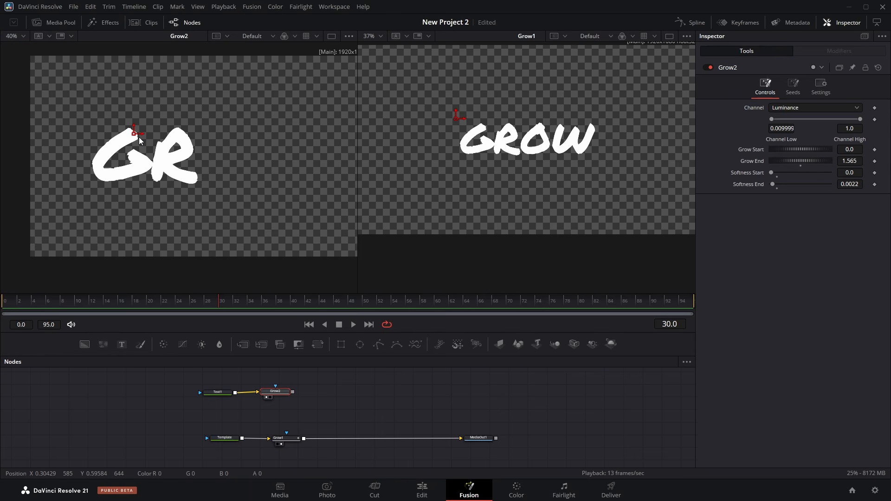
Step: Save the project and set the upper Grow node's number of seeds to 4
left_click(793, 86)
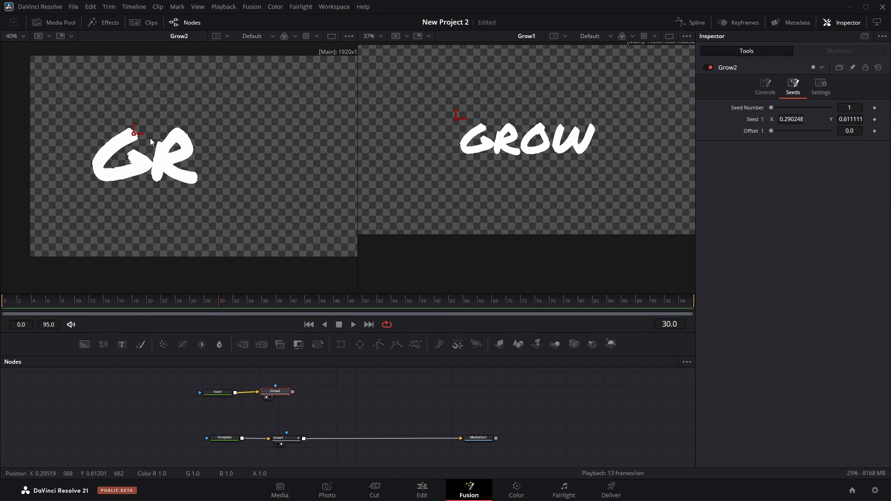
key("ctrl+s")
left_click(856, 106)
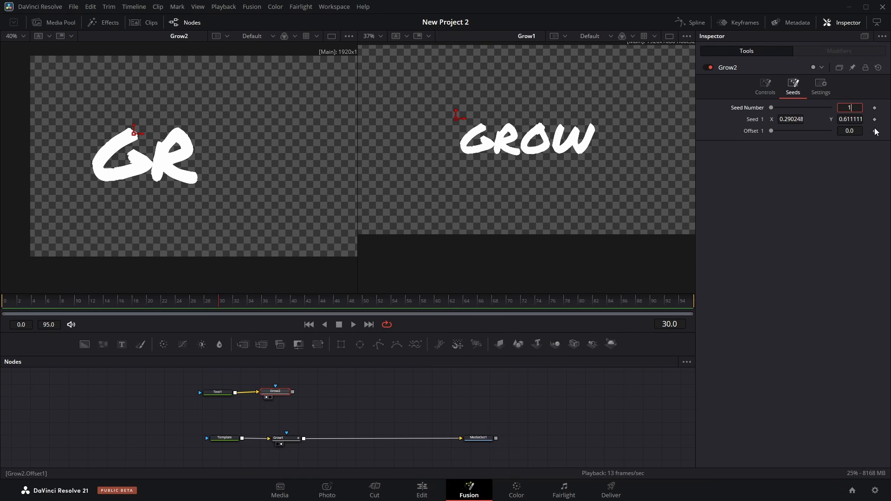
type("4")
key("Tab")
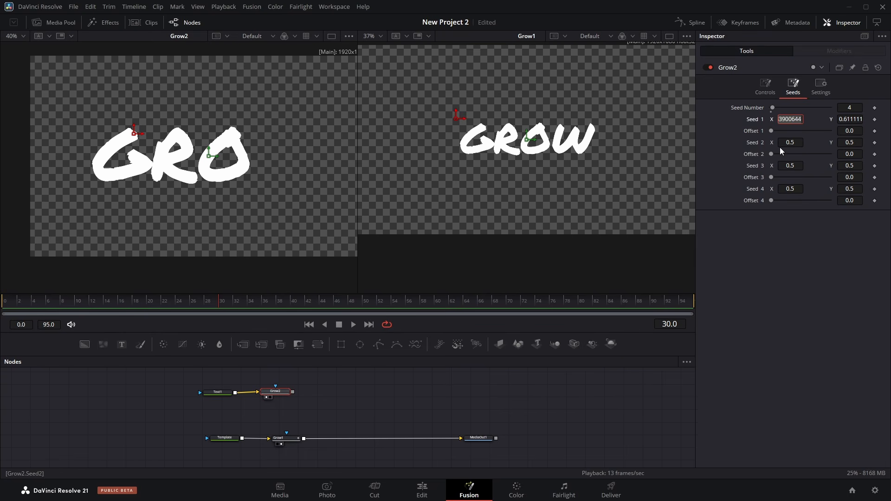
Step: Place seed 2 at 0.421, 0.629, seed 3 at 0.561, 0.622 and seed 4 at 0.672, 0.61 on the tops of R, O and W
mouse_move(792, 140)
left_mouse_down()
mouse_move(742, 140)
mouse_move(752, 141)
left_mouse_up()
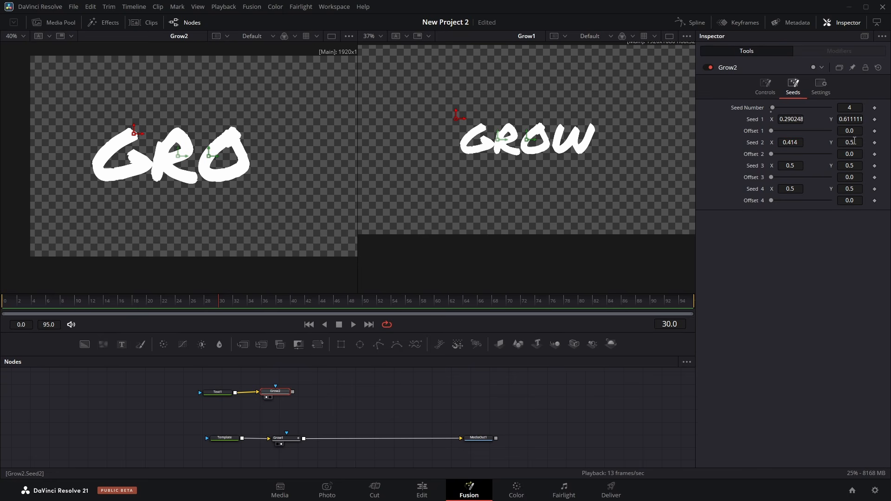
left_click_drag(854, 141, 885, 140)
left_click_drag(790, 166, 885, 165)
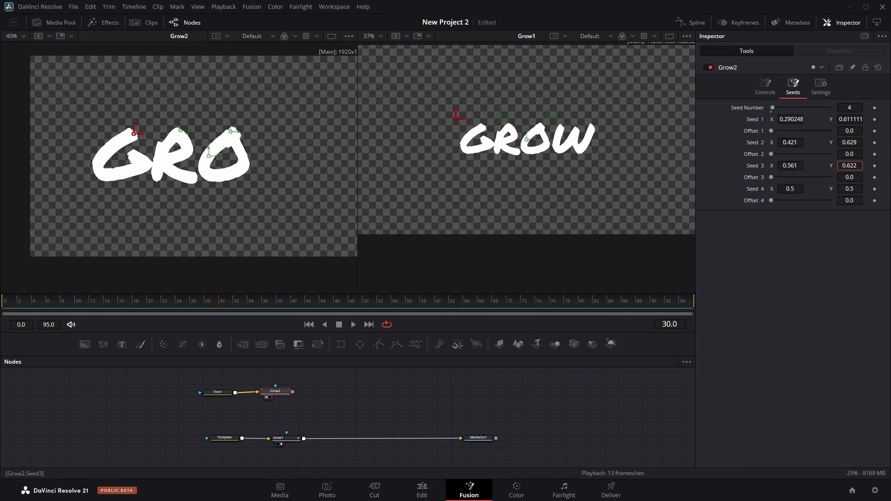
left_click_drag(790, 189, 871, 189)
left_click_drag(785, 188, 790, 188)
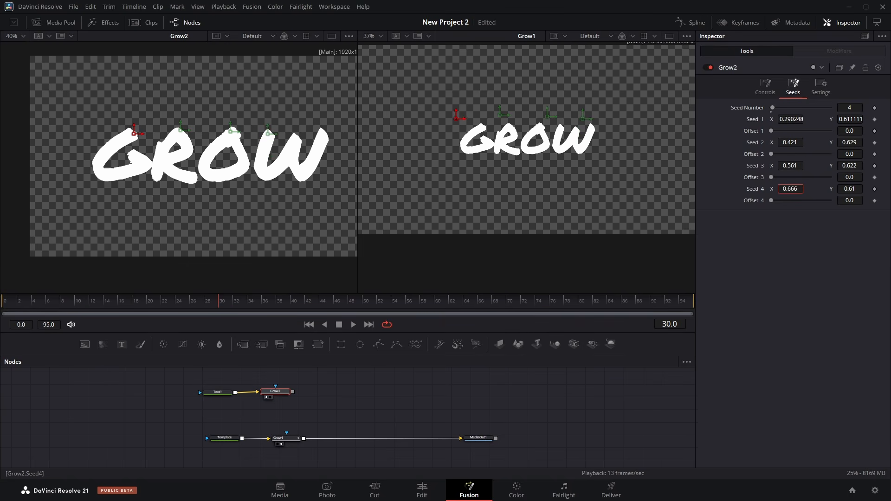
Step: Keyframe the Grow node's Grow End from 0.0 at frame 0 to 0.341 at frame 20
left_click(765, 86)
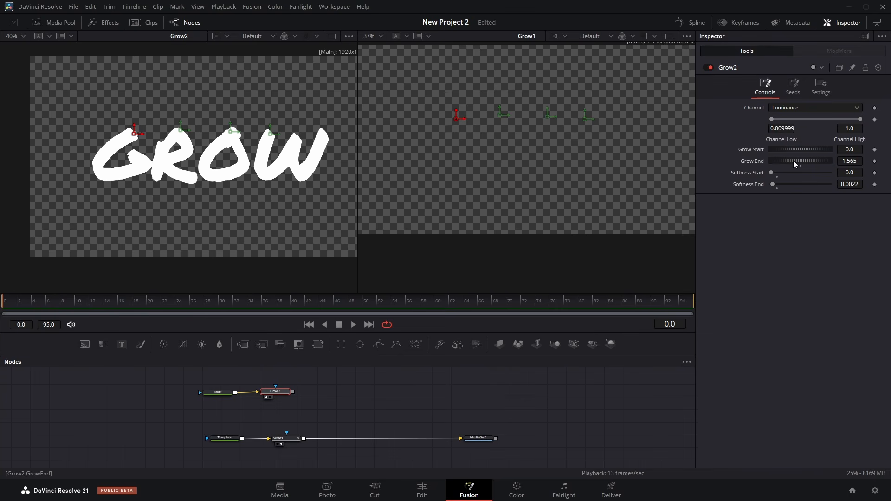
left_click_drag(792, 161, 785, 160)
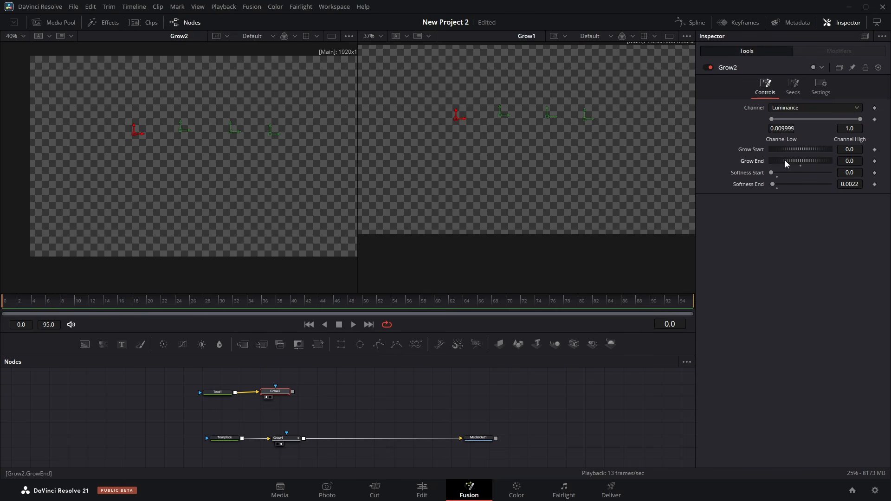
left_click(875, 161)
mouse_move(20, 302)
left_mouse_down()
mouse_move(176, 309)
mouse_move(147, 308)
left_mouse_up()
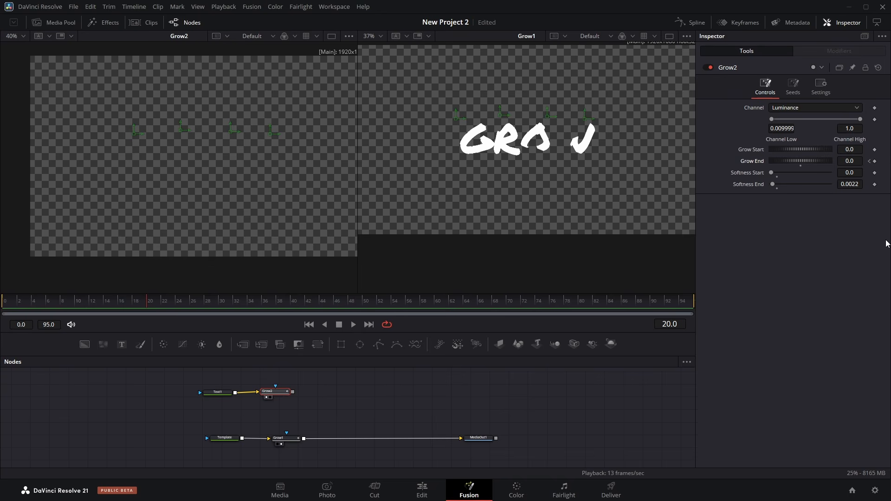
left_click(875, 161)
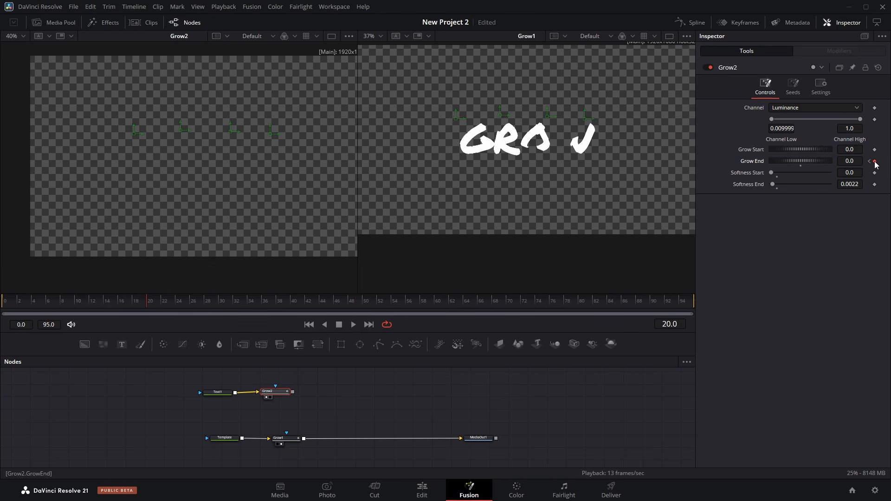
left_click_drag(788, 160, 809, 156)
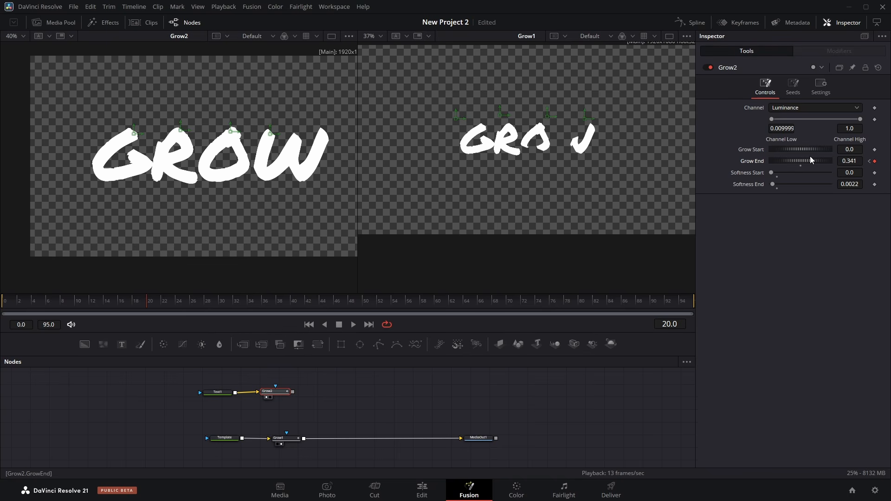
Step: Play the four-letter reveal from frame 0 and scrub back to frame 16 to check how the letters grow
left_click(2, 299)
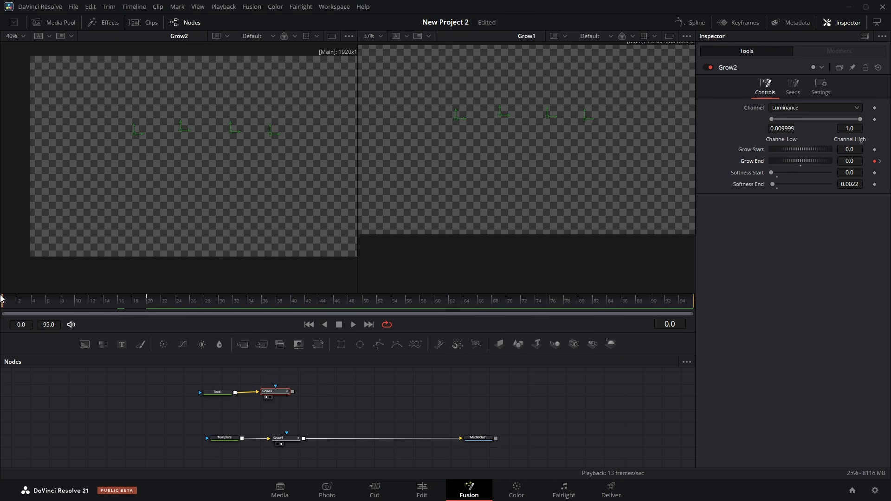
key("space")
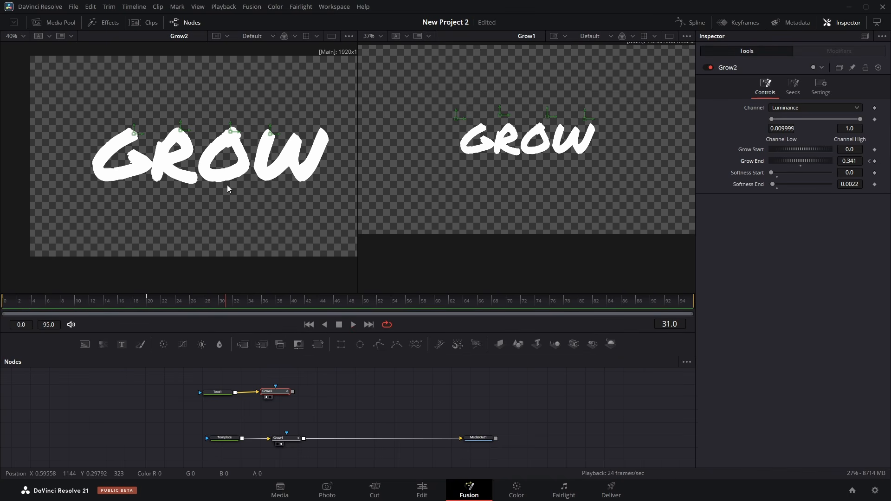
left_click_drag(157, 300, 117, 301)
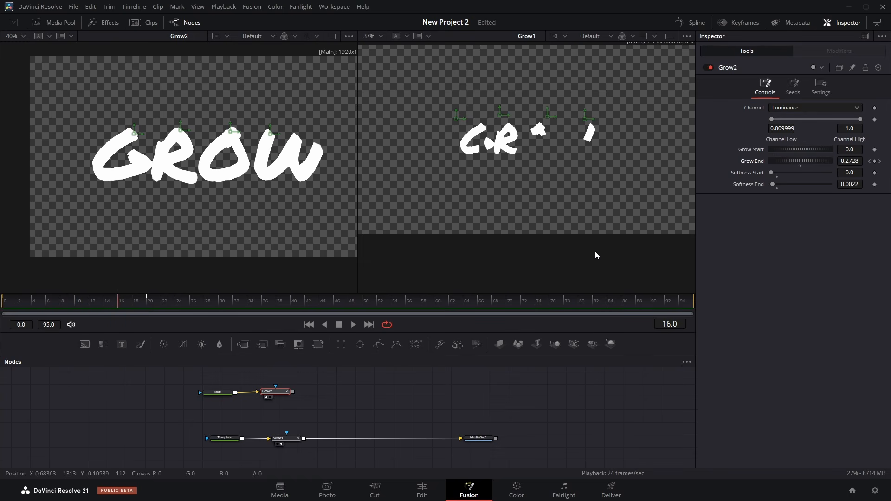
Step: Delay the growth of the R at frame 7 by setting seed 2's offset to 0.079
left_click(794, 88)
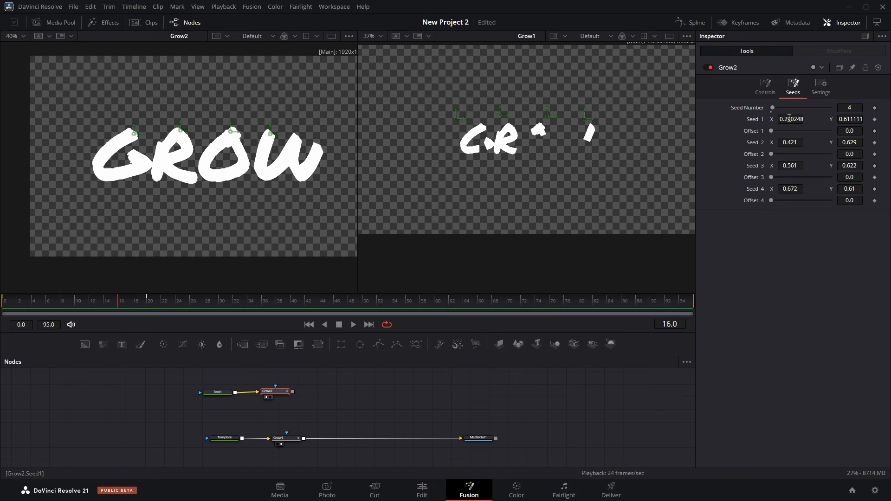
left_click_drag(88, 303, 27, 308)
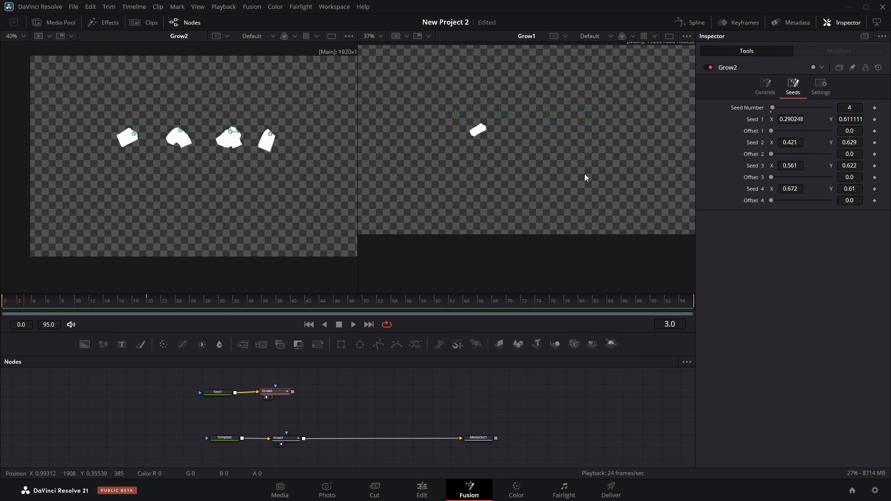
left_click(52, 299)
left_click(776, 154)
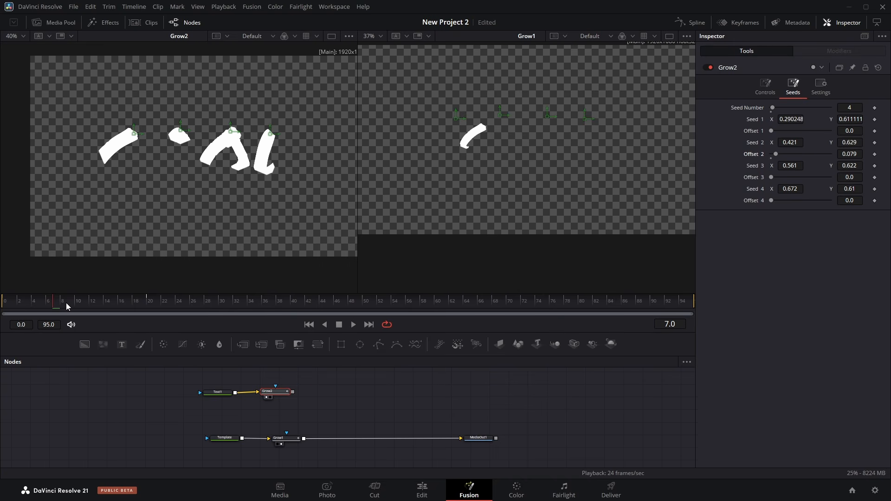
Step: Set seed 3's offset to 0.157 at frame 13 and seed 4's offset to 0.26 at frame 18 to stagger the O and W
left_click_drag(66, 302, 97, 309)
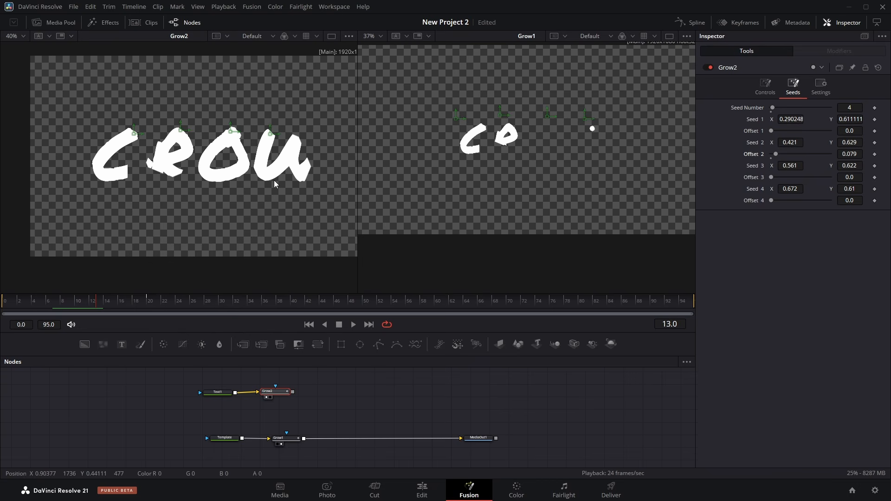
left_click_drag(771, 177, 781, 179)
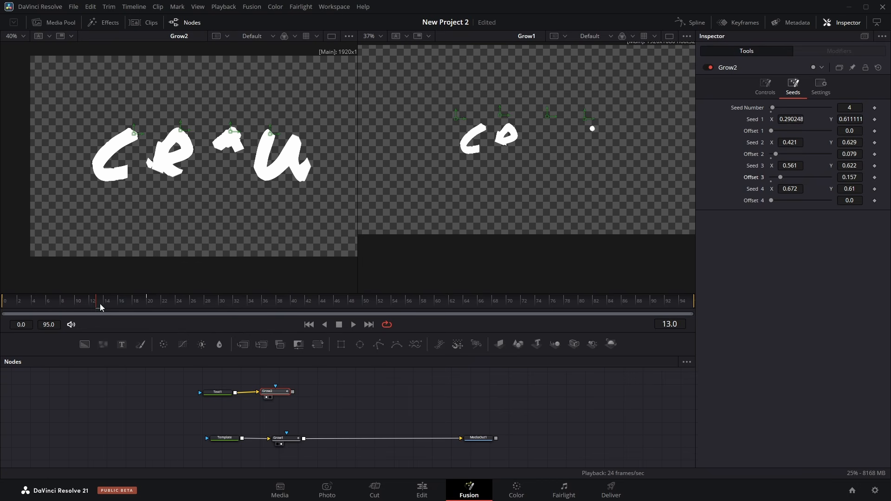
left_click_drag(101, 306, 136, 312)
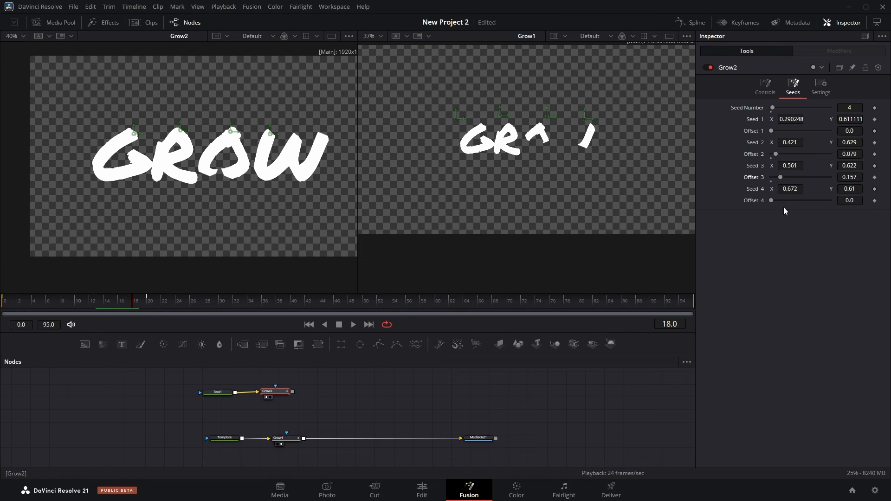
left_click_drag(770, 201, 786, 201)
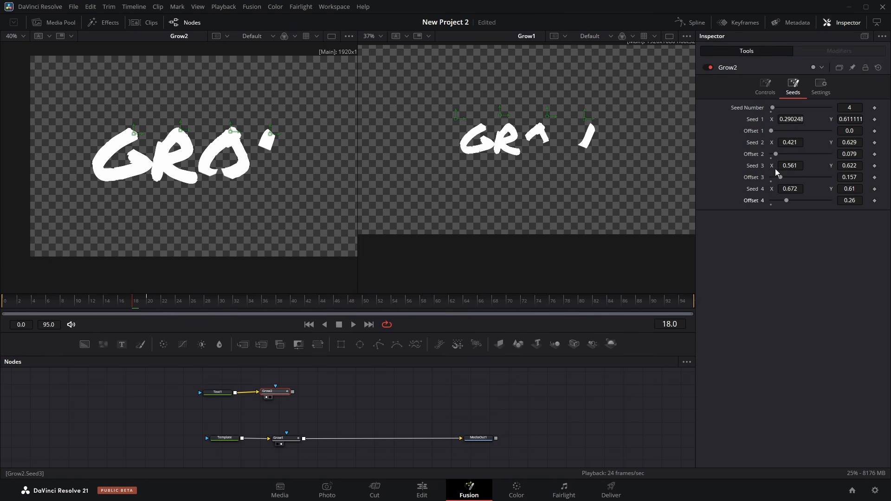
Step: Play the staggered letter reveal from frame 0 to check the timing of the four seeds
left_click_drag(73, 301, 1, 307)
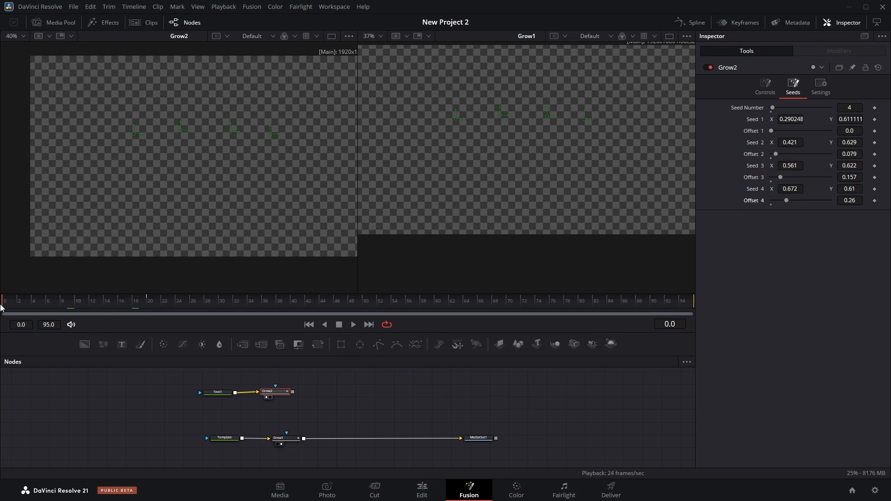
key("space")
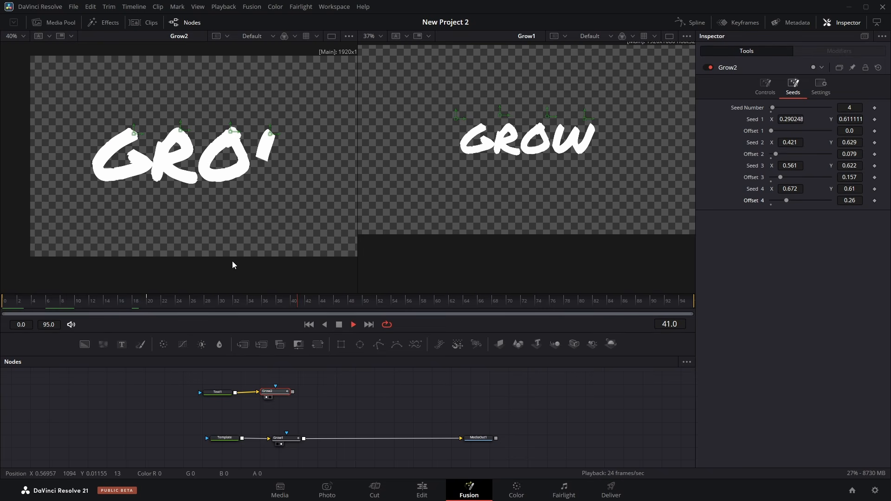
key("space")
Step: Lower seed 4's offset first to 0.168, judged at frame 15, and finally to 0.011, judged at frame 20
left_click_drag(181, 305, 117, 310)
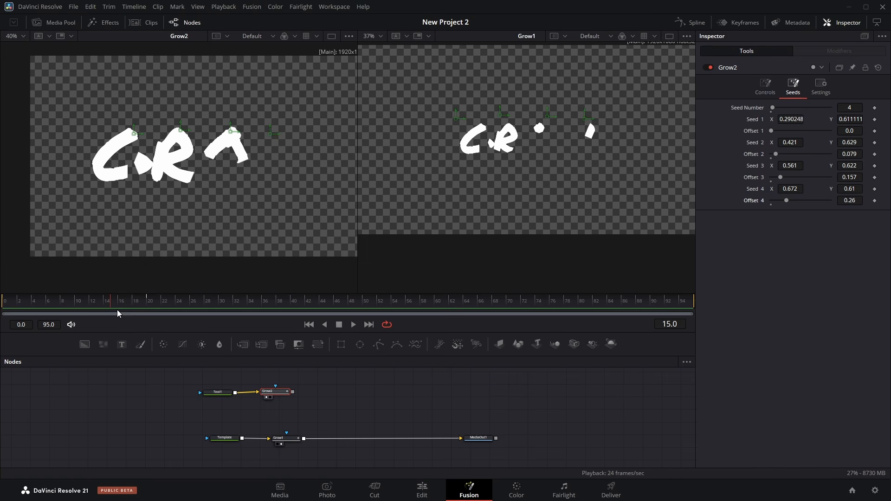
left_click_drag(854, 204, 804, 203)
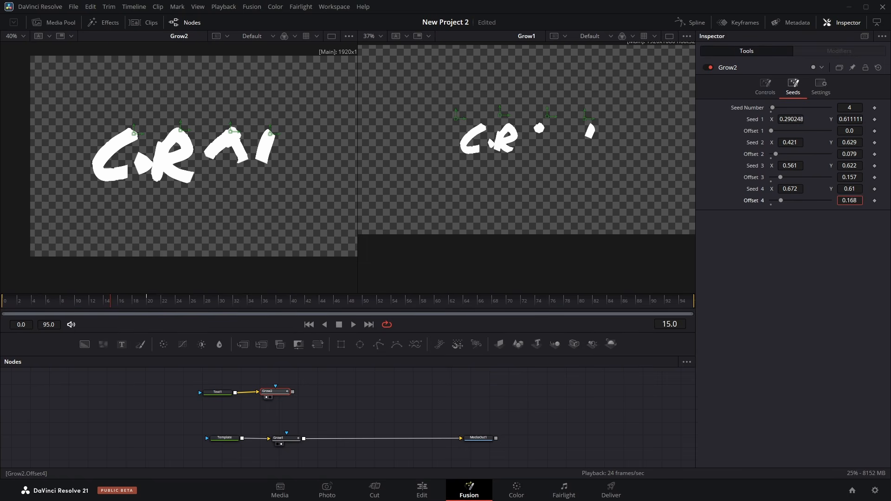
left_click_drag(119, 307, 147, 302)
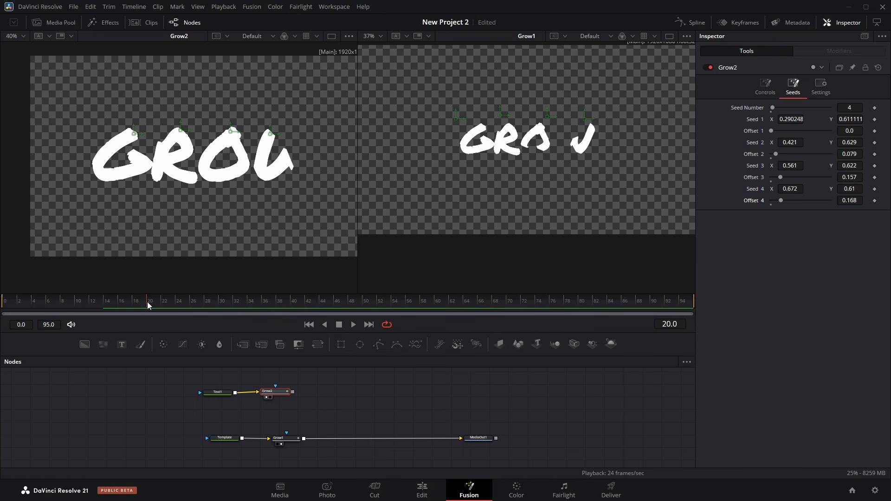
left_click_drag(852, 200, 789, 200)
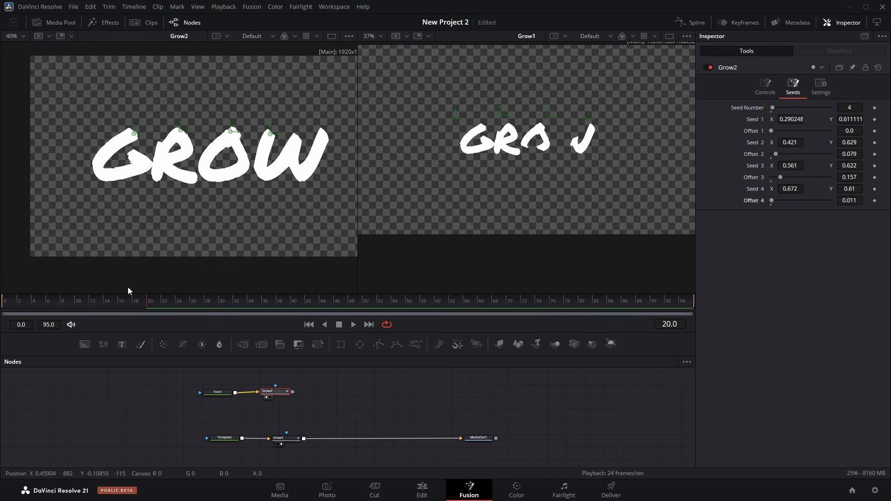
Step: Play back the staggered GROW reveal, hide the keyframe editor and replay from frame 0 to check the letter timing
mouse_move(129, 294)
left_mouse_down()
mouse_move(156, 300)
mouse_move(1, 303)
mouse_move(121, 281)
mouse_move(152, 286)
left_mouse_up()
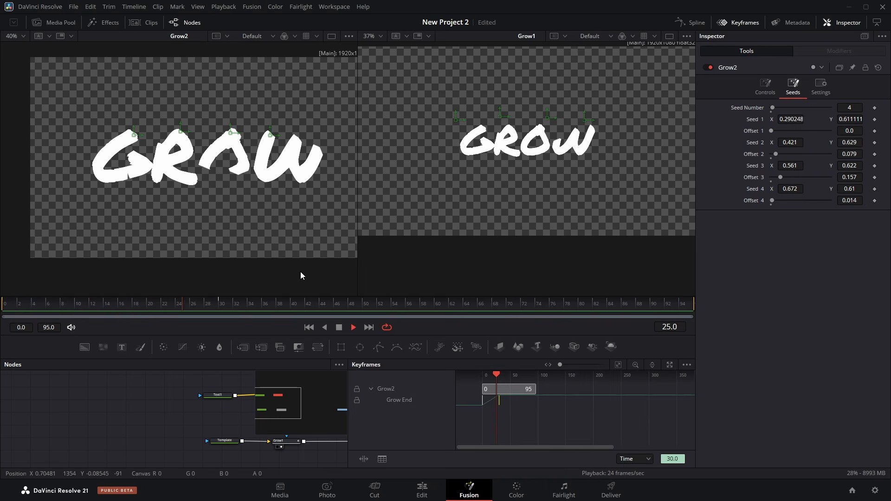
key("space")
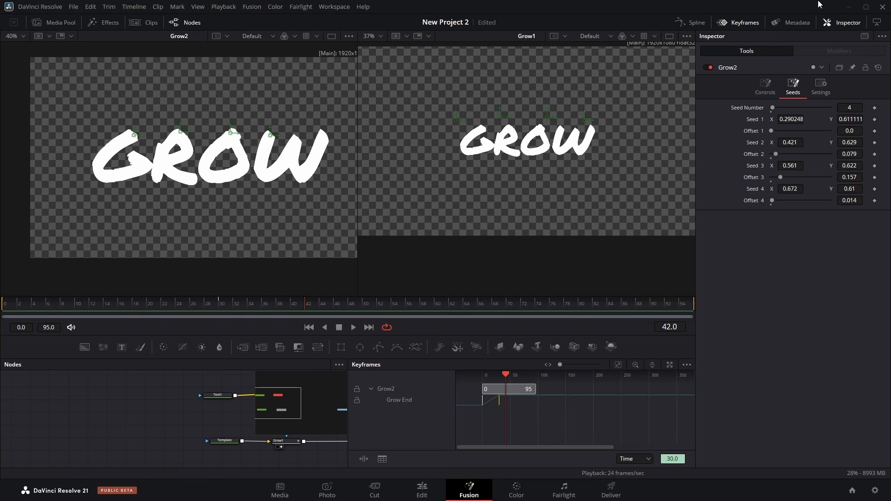
left_click(734, 23)
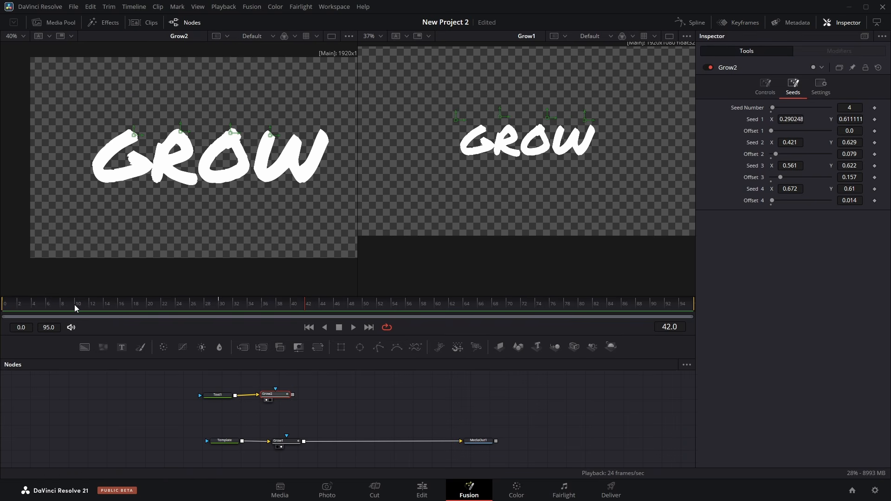
left_click(3, 305)
key("space")
Step: Smooth Grow2's Grow End curve into an ease-in and ease-out in the spline editor, and preview the reveal from frame 0
left_click(691, 22)
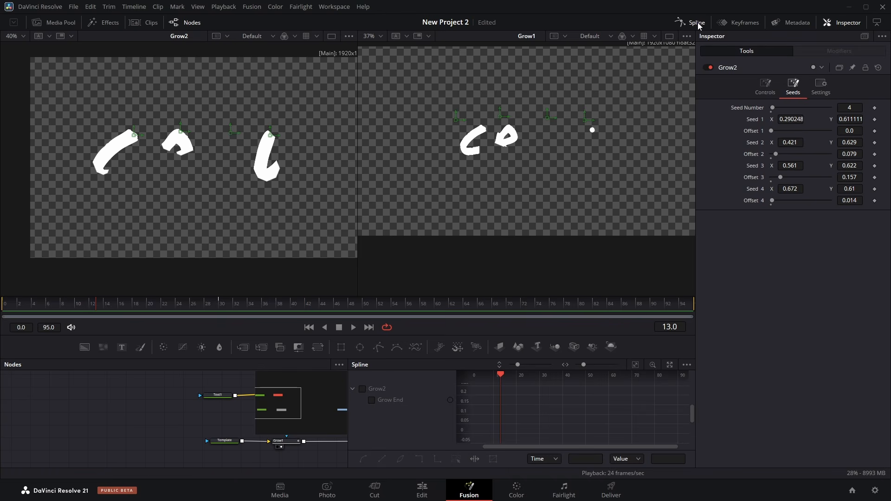
left_click(363, 390)
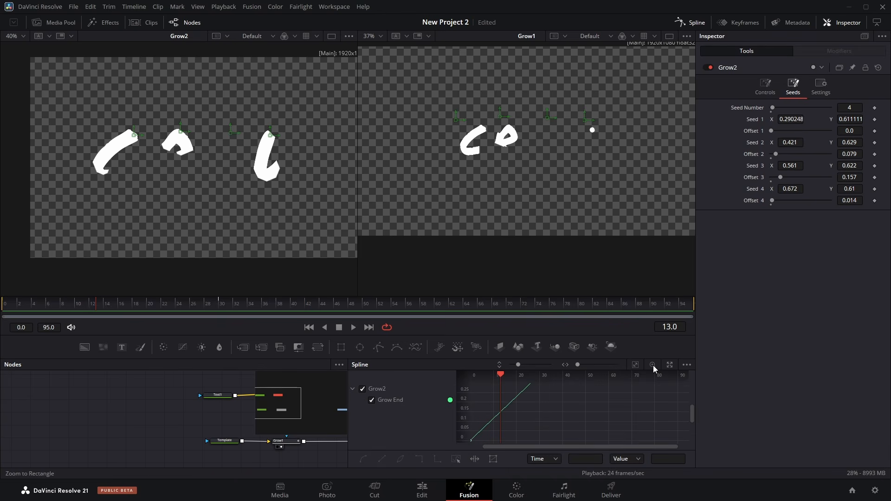
left_click(635, 365)
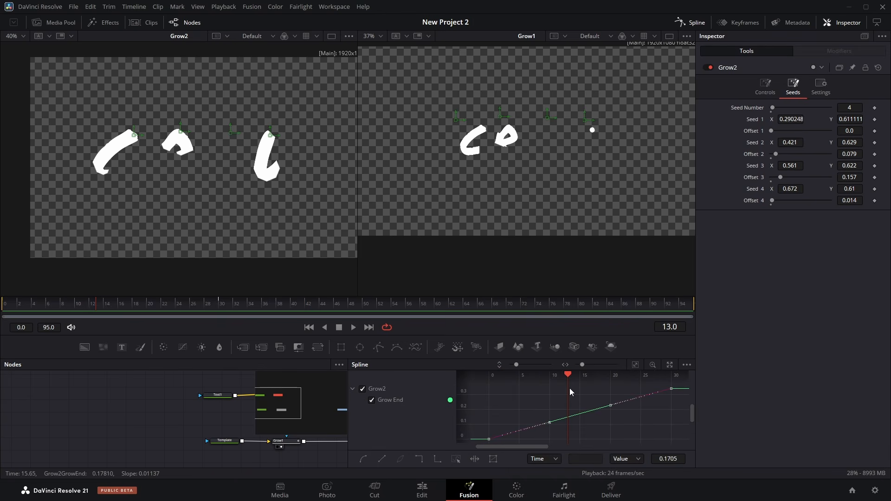
left_click(6, 307)
key("space")
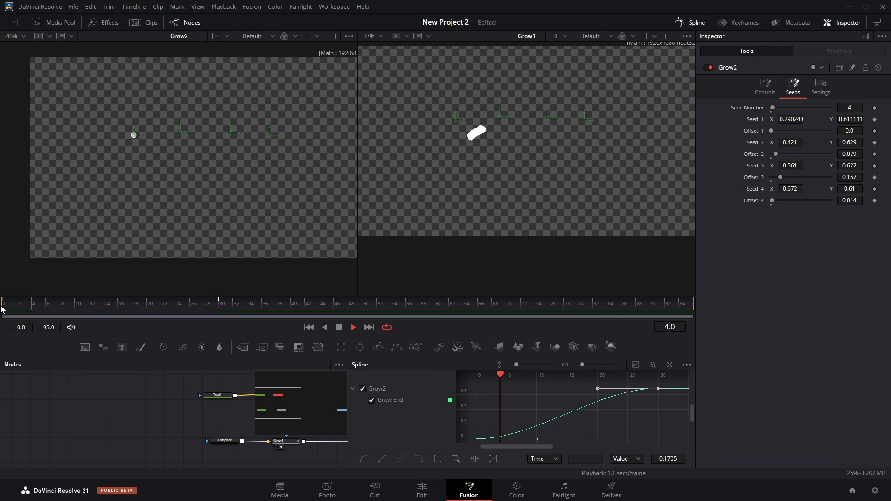
left_click(6, 307)
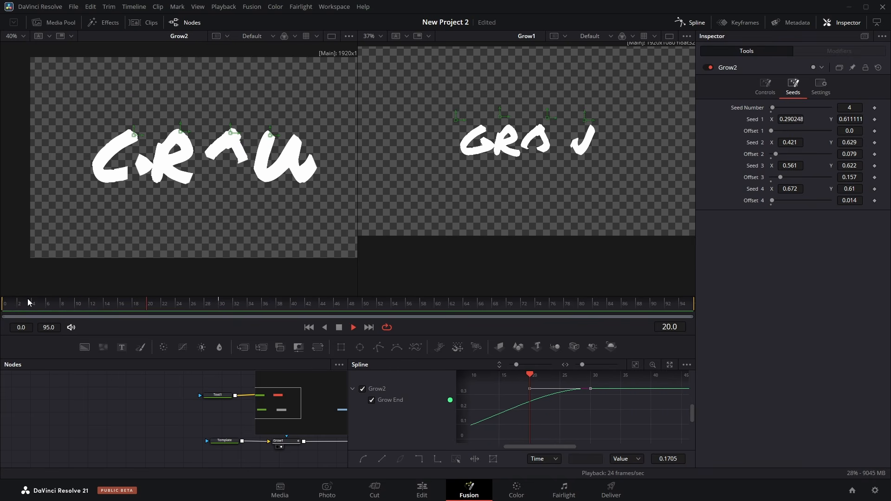
key("space")
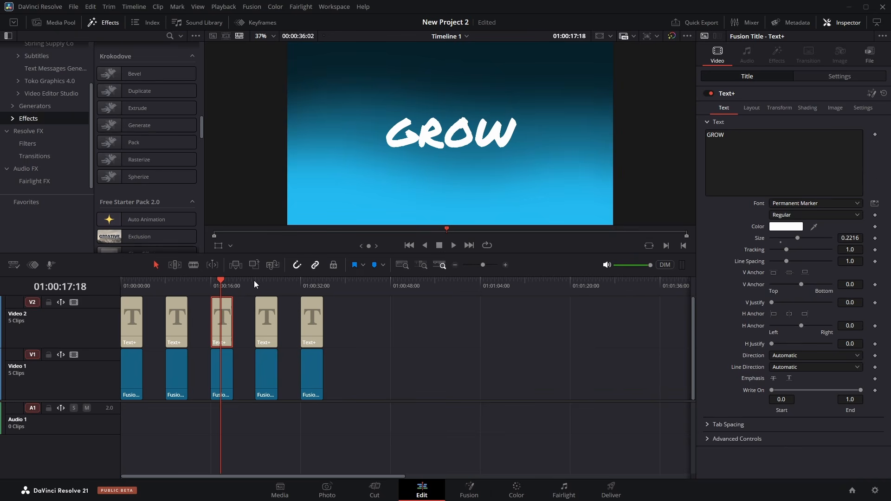
Step: Go to the PACK title on the edit timeline, open its composition in Fusion and show the existing Pack node's settings
left_click_drag(255, 280, 263, 281)
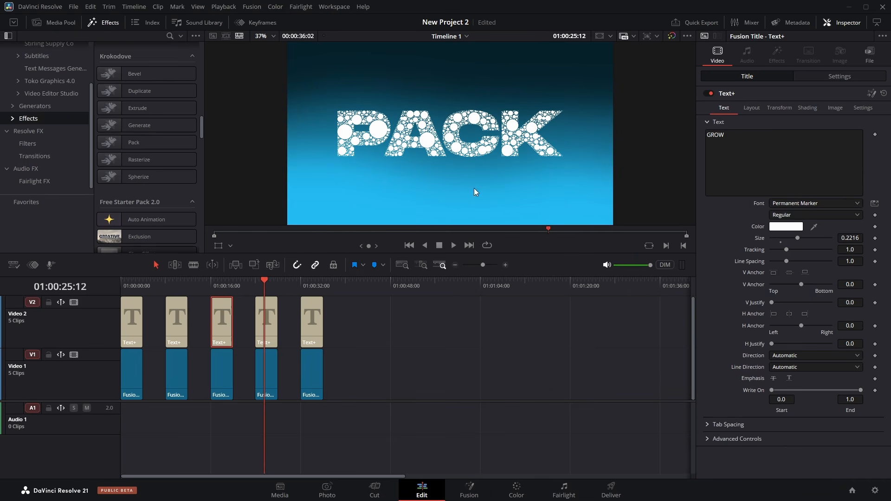
left_click(273, 319)
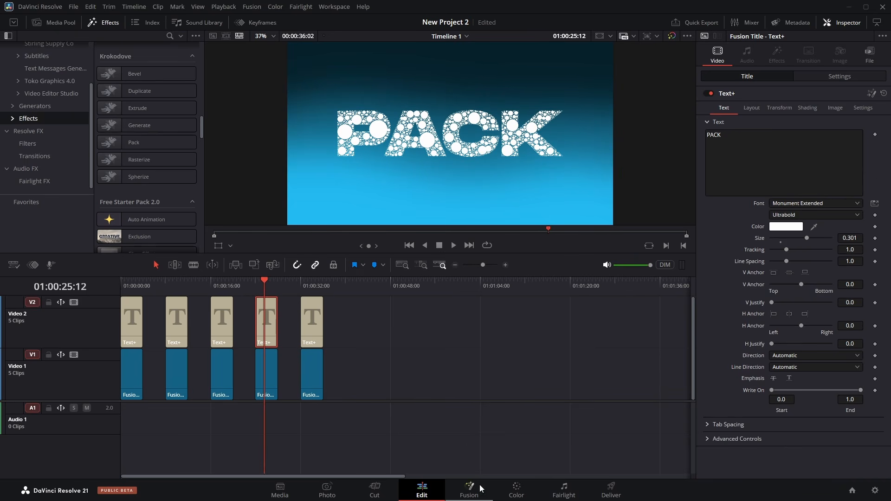
left_click(468, 491)
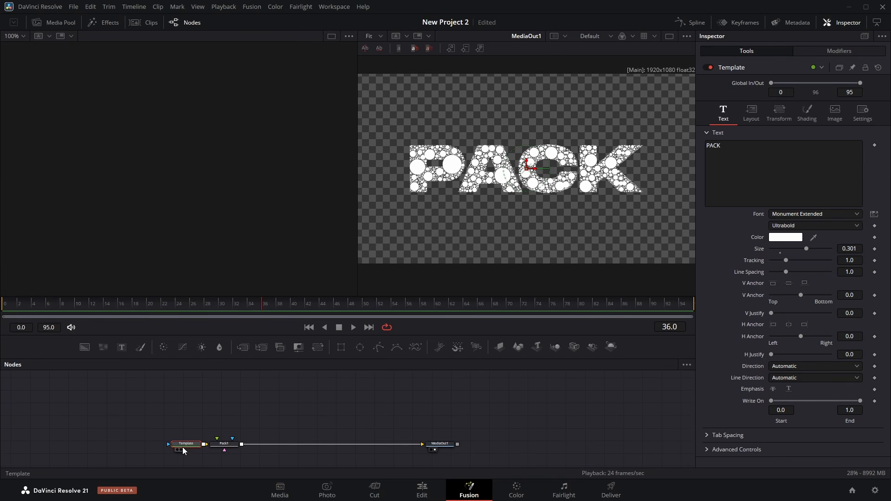
left_click(228, 446)
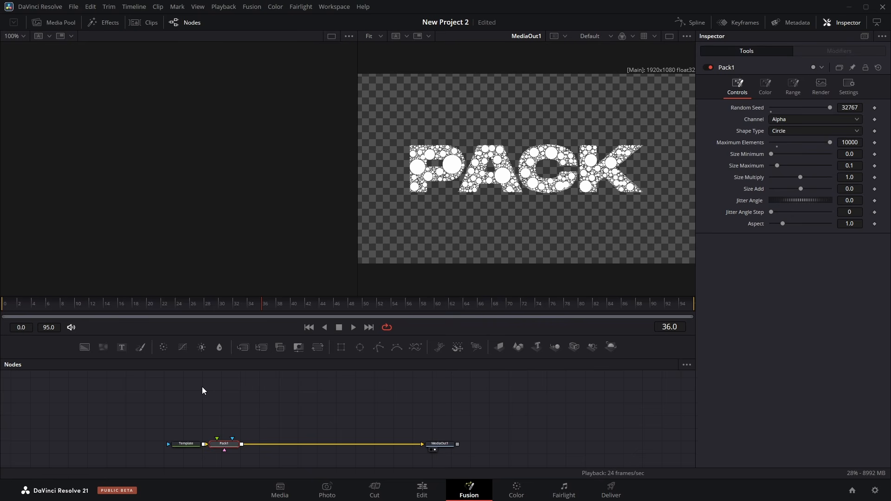
Step: Add a separate Text+ node reading PACK at size 0.3769 above the existing chain, and show it in the empty viewer
left_click_drag(121, 347, 228, 395)
left_click(181, 434)
left_click(193, 390)
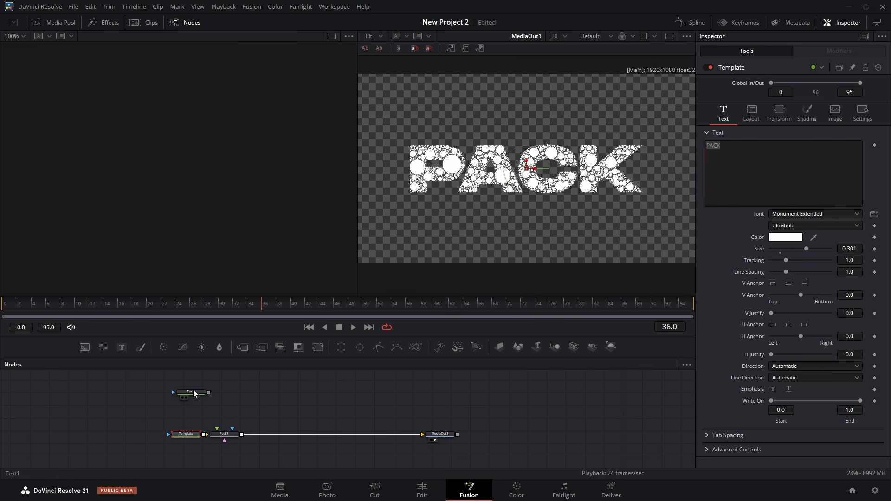
left_click(803, 144)
type("PACK")
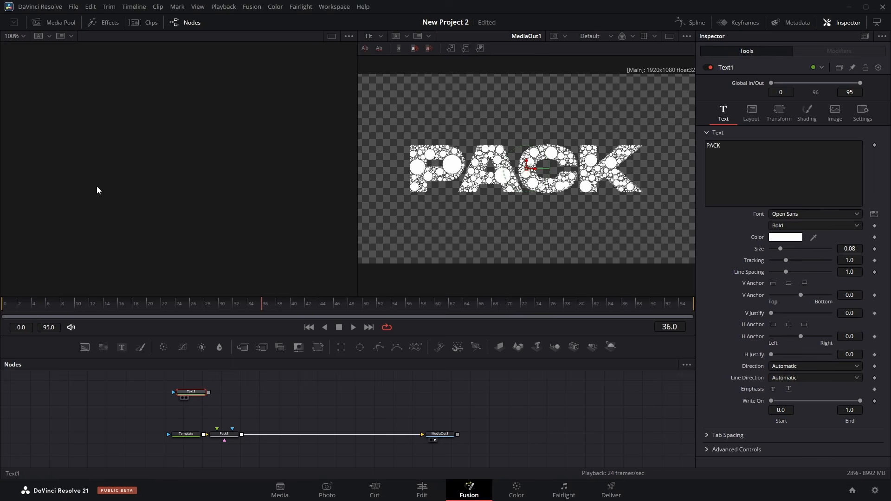
left_click_drag(97, 191, 103, 190)
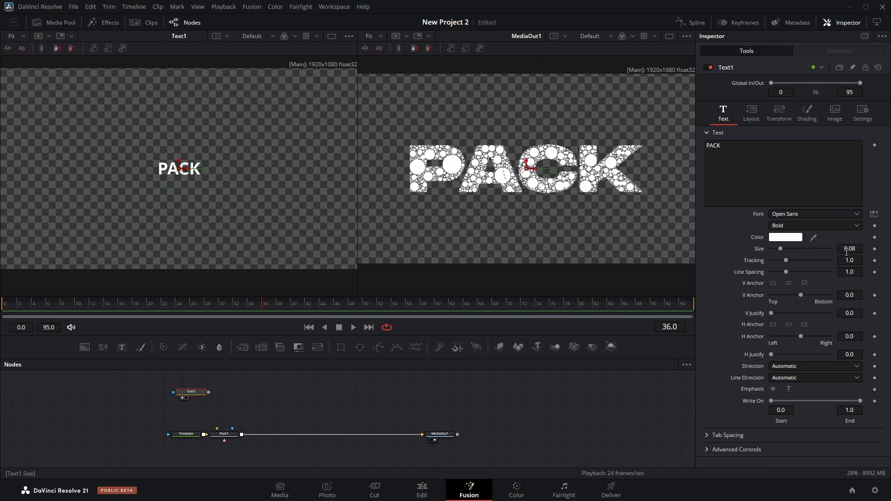
left_click_drag(847, 252, 882, 252)
left_click_drag(199, 399, 181, 398)
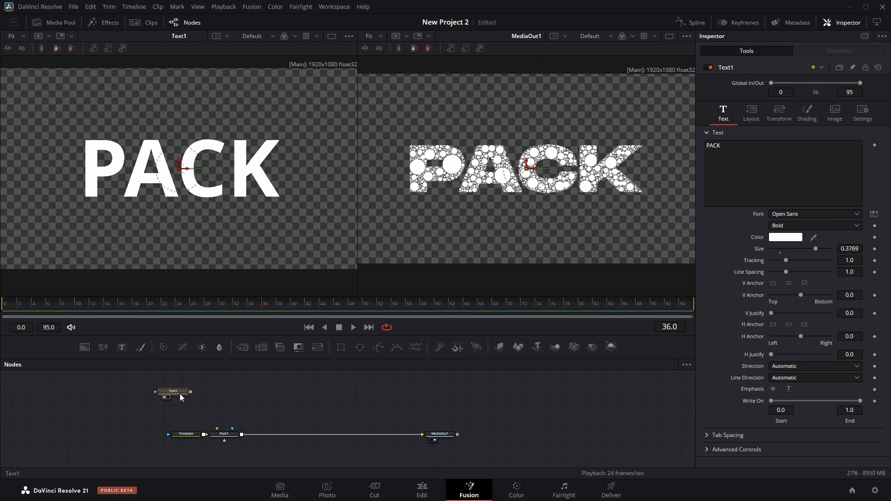
Step: Add a Pack node after the new text node and display its output in the viewer that shows the text
key("shift+space")
type("grow")
key("BackSpace")
key("BackSpace")
key("BackSpace")
key("BackSpace")
type("pack")
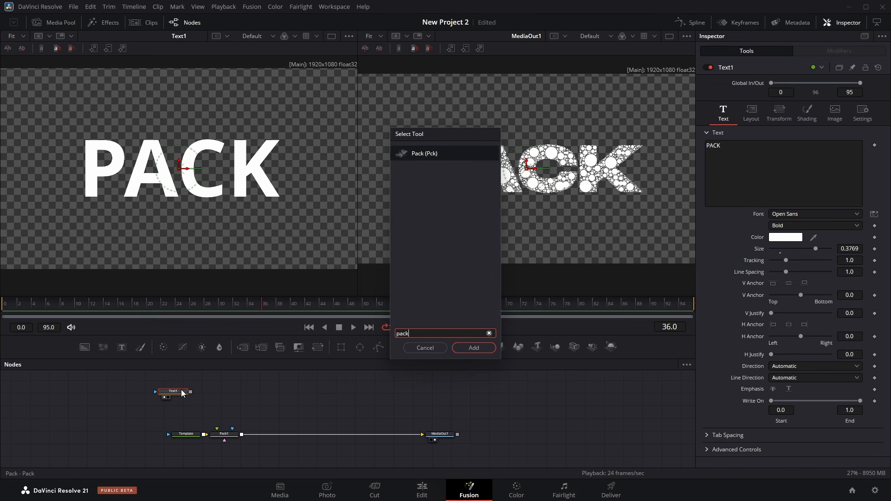
key("Return")
left_click_drag(212, 391, 225, 390)
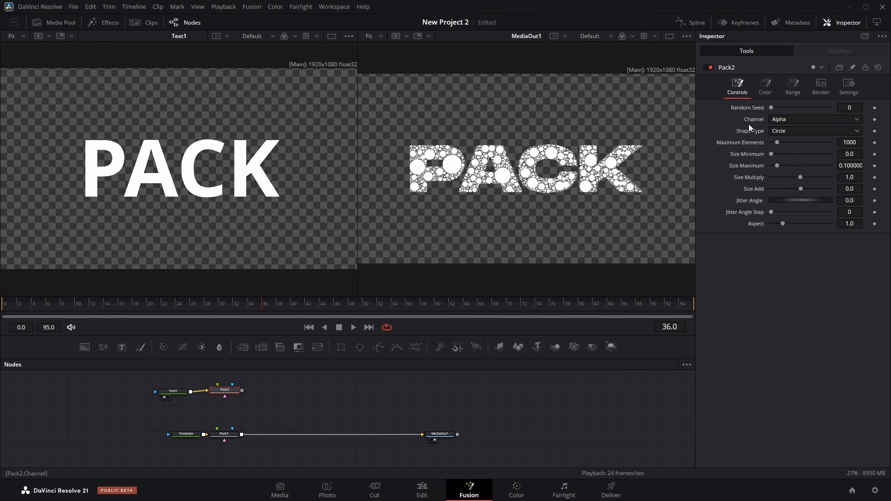
key("1")
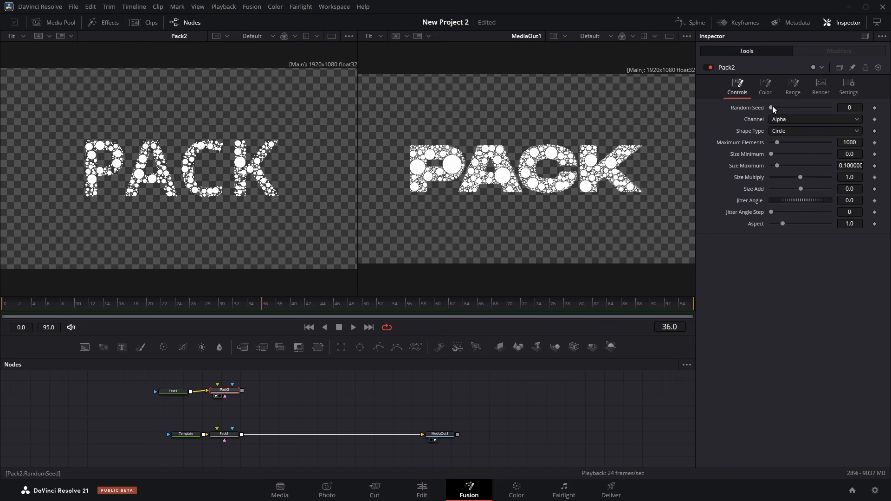
Step: Set Pack2's Random Seed to 32767 and Maximum Elements to 10000, and inspect the packed circles inside the letters
left_click_drag(772, 108, 887, 112)
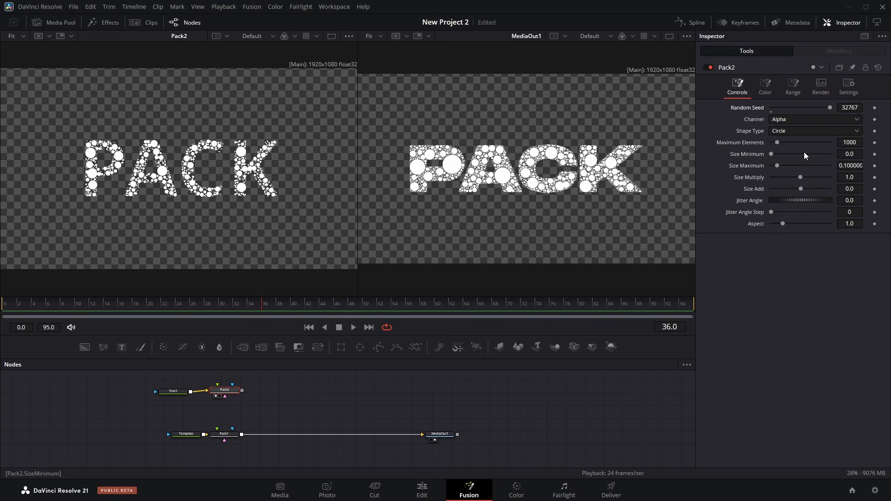
left_click_drag(777, 143, 835, 143)
scroll(143, 182, "up", 2)
scroll(148, 185, "up", 3)
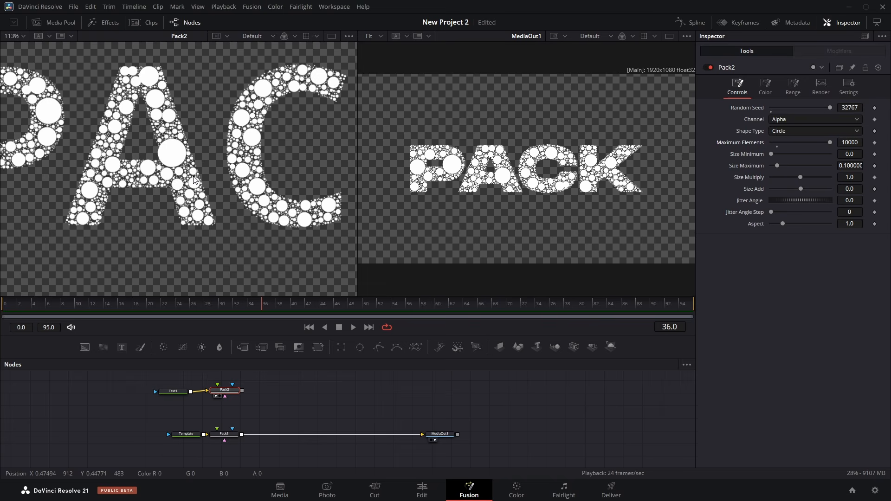
mouse_move(207, 179)
left_mouse_down()
mouse_move(141, 246)
mouse_move(40, 206)
mouse_move(216, 178)
left_mouse_up()
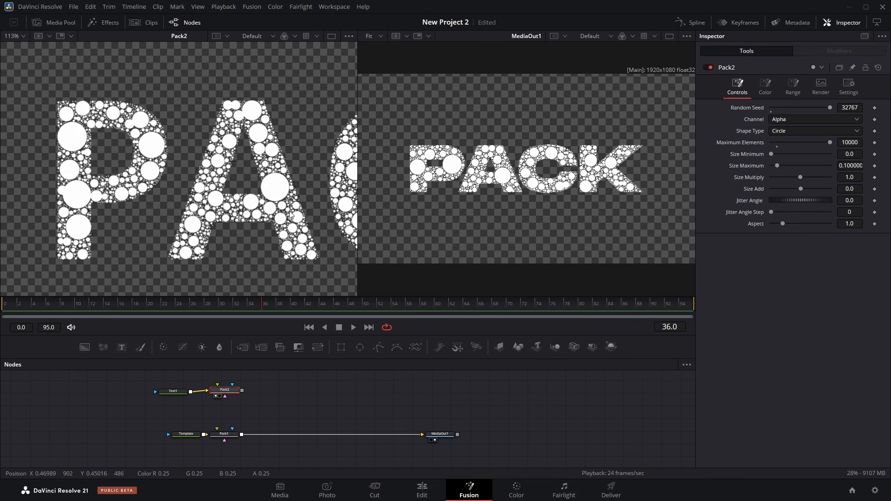
scroll(249, 218, "down", 3)
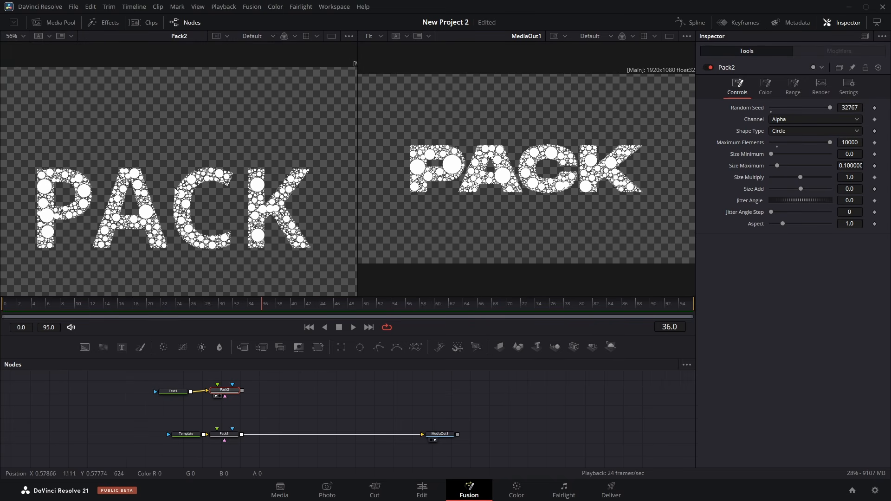
scroll(227, 214, "up", 4)
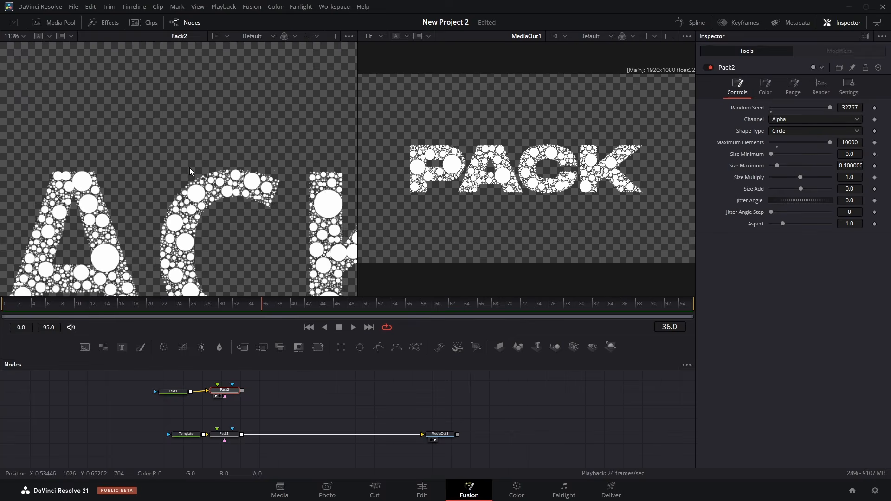
scroll(222, 217, "down", 2)
Step: Try a smaller Size Maximum on Pack2, restore it to 0.1, and lower Maximum Elements to 1
left_click_drag(777, 166, 706, 169)
left_click(777, 170)
left_click_drag(830, 142, 246, 160)
scroll(246, 159, "down", 2)
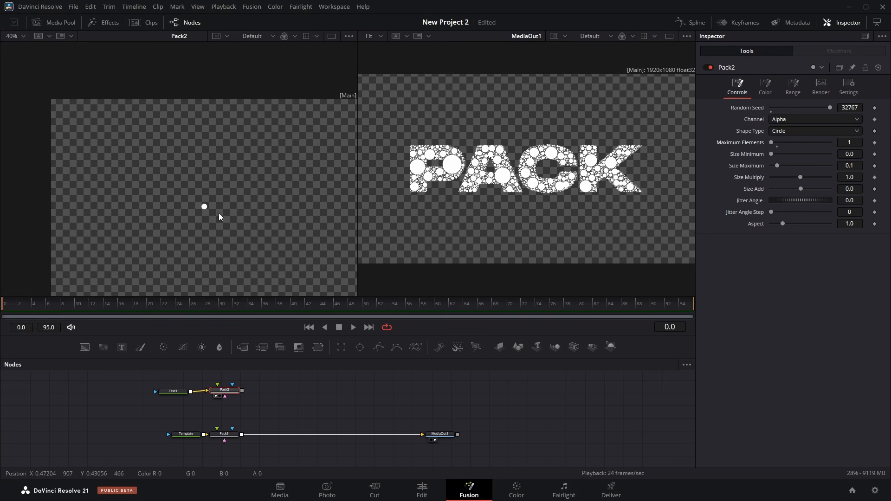
left_click_drag(187, 211, 179, 180)
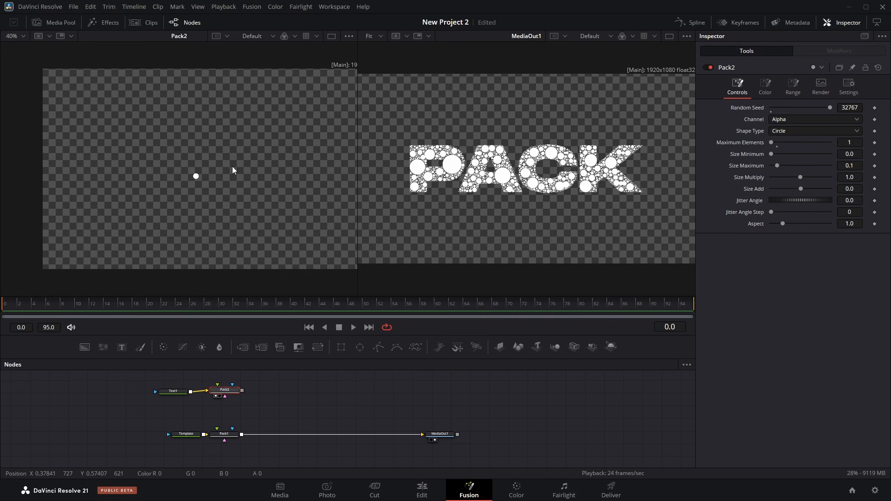
Step: Keyframe Pack2's Maximum Elements from 1 at frame 0 to 10000 at frame 20
left_click(875, 143)
left_click_drag(69, 307, 148, 310)
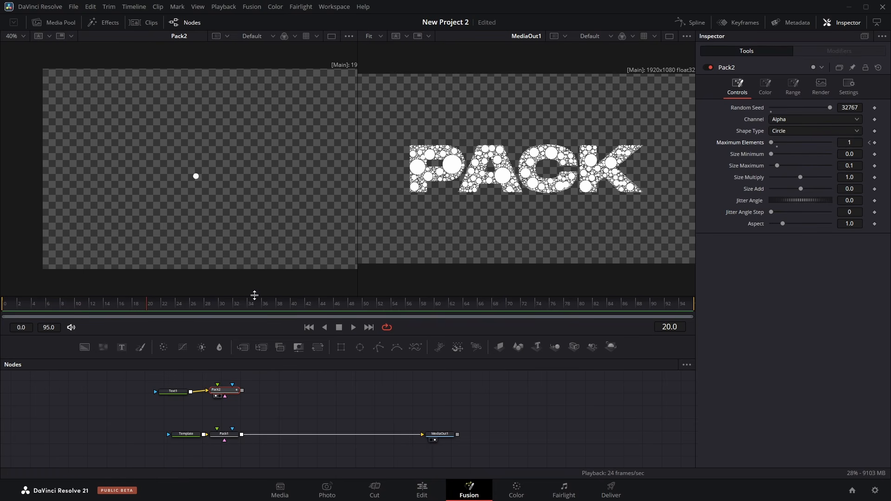
left_click(875, 143)
left_click_drag(771, 143, 833, 143)
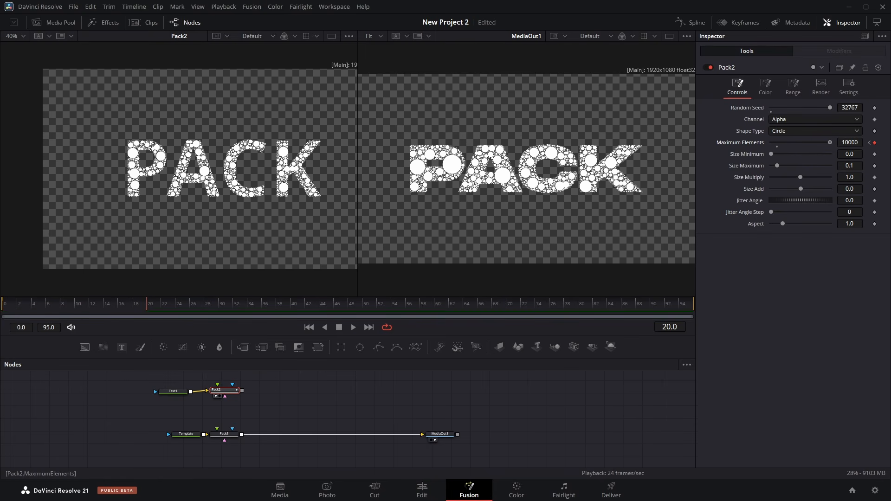
Step: Smooth the Maximum Elements curve into an ease-in and ease-out in the spline editor, preview the PACK reveal and hide the editor
left_click(691, 22)
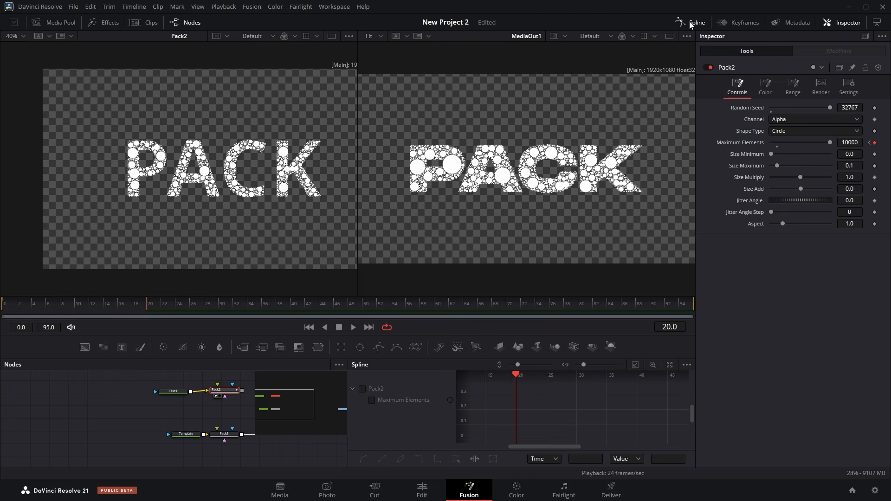
left_click(363, 389)
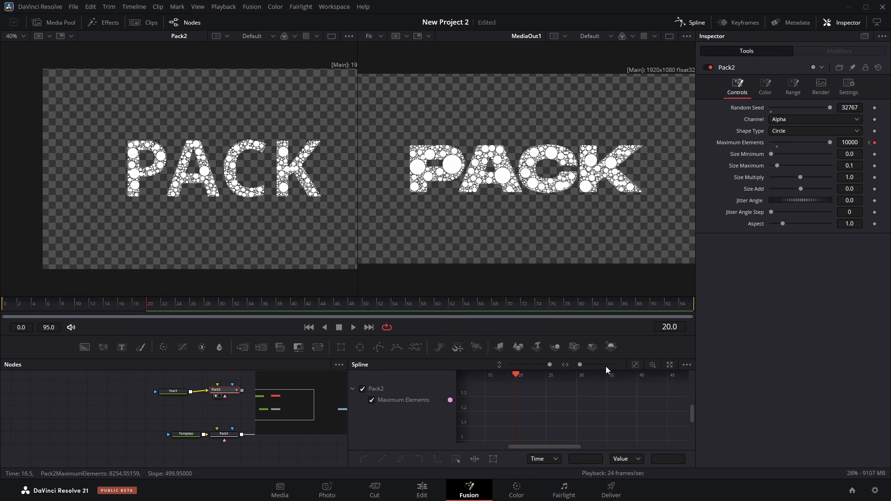
left_click(636, 365)
left_click(456, 459)
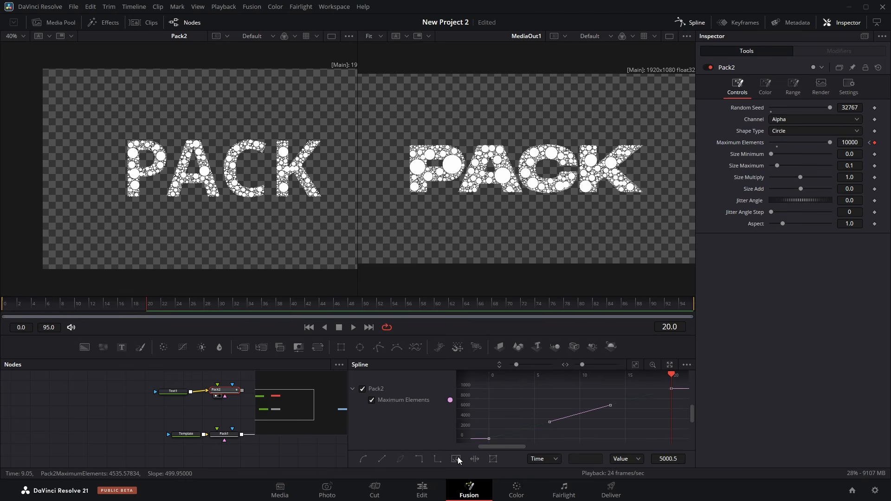
key("space")
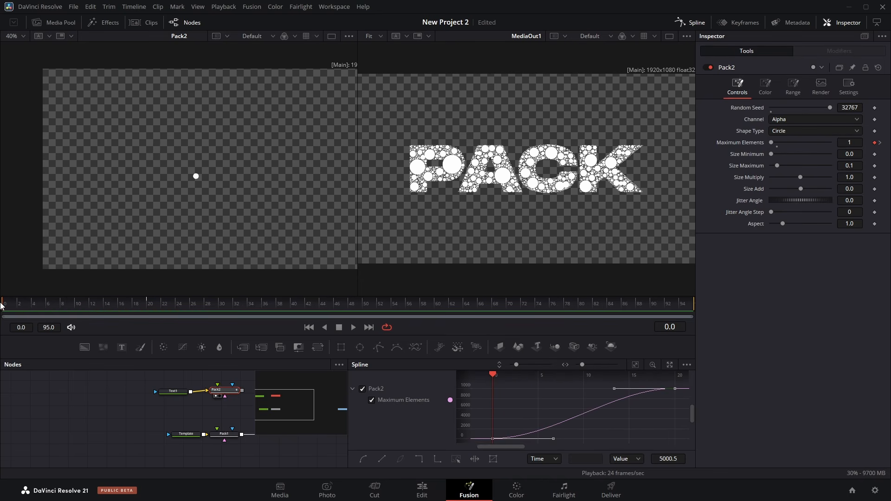
key("space")
left_click(694, 22)
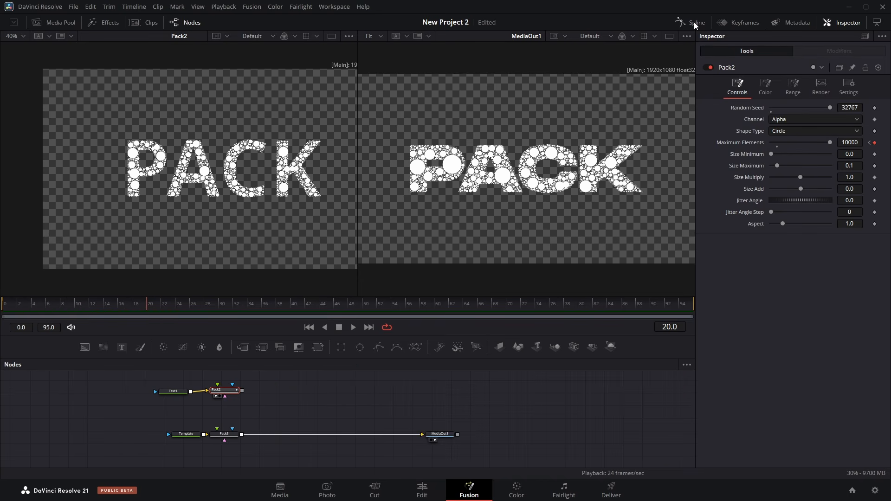
Step: Raise Pack2's Size Maximum to 0.126, try Size Multiply at 2.0 and bring it back to about 1
left_click_drag(801, 176, 859, 207)
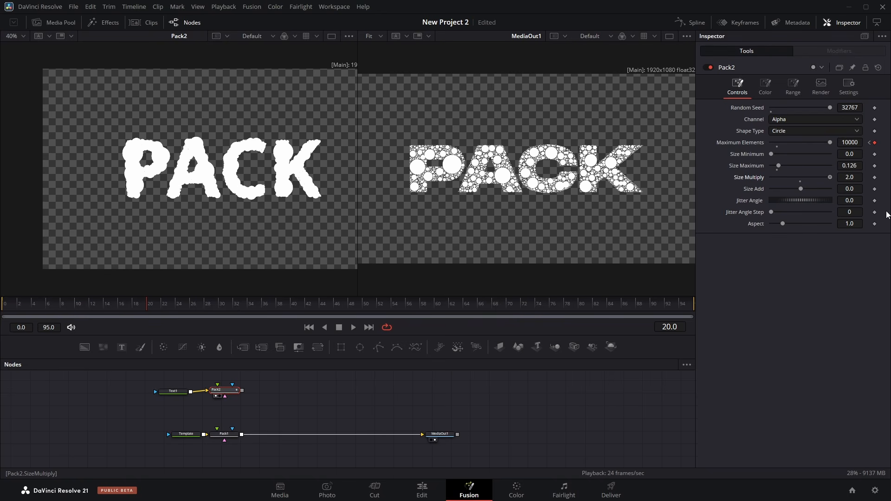
left_click_drag(867, 211, 803, 202)
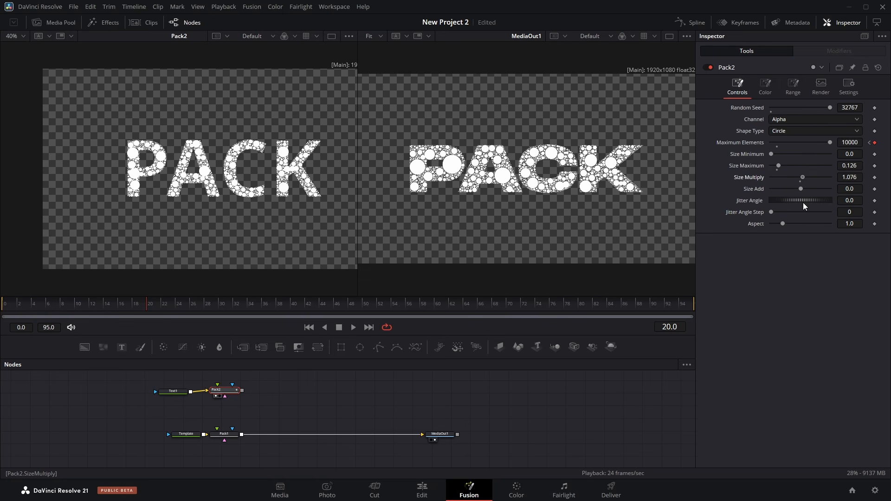
Step: Connect Text1's output to Pack2's effect mask input so the circles are clipped to the letters
left_click(136, 408)
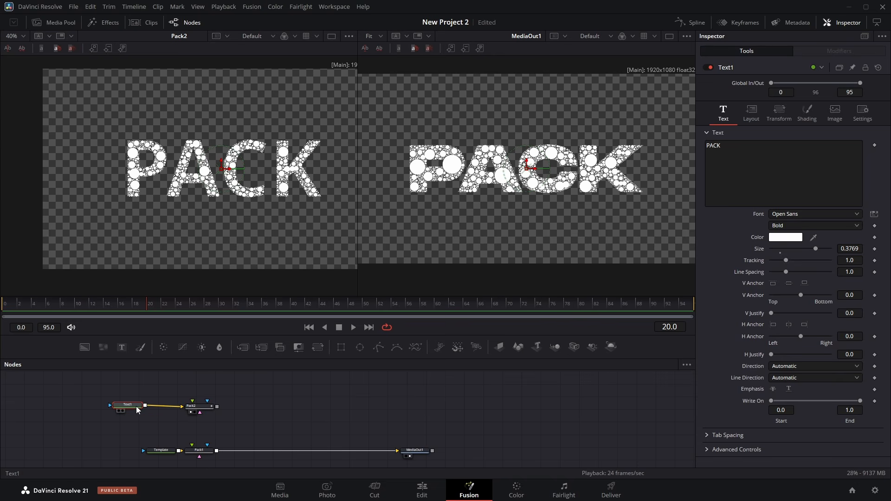
left_click_drag(214, 395, 208, 401)
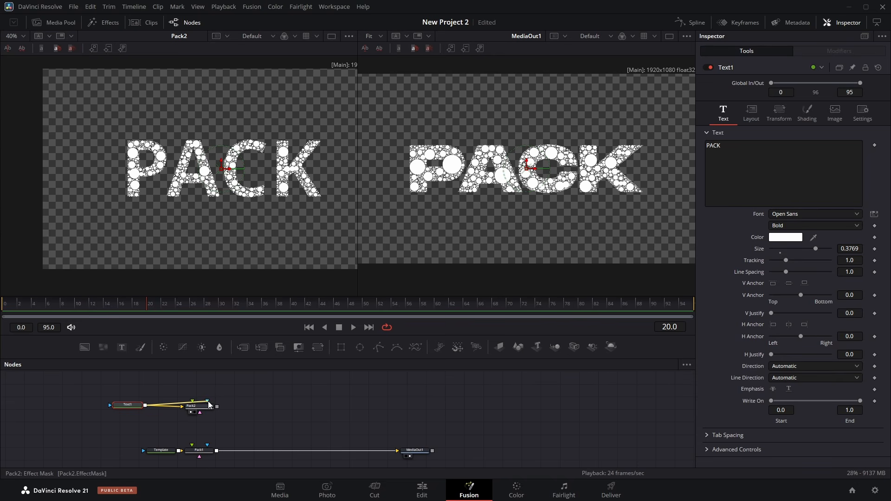
left_click_drag(208, 401, 208, 401)
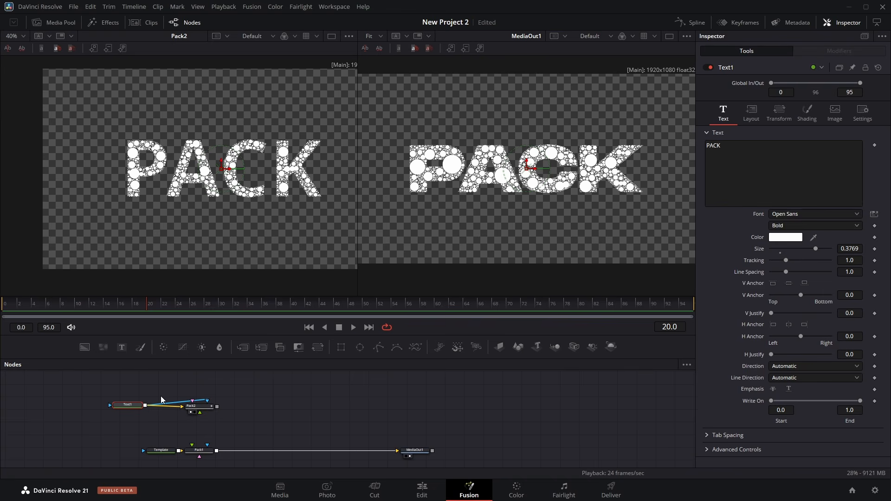
Step: Try Pack2's Size Multiply at 2.0, check the letter edges up close and set it to 5
left_click(198, 406)
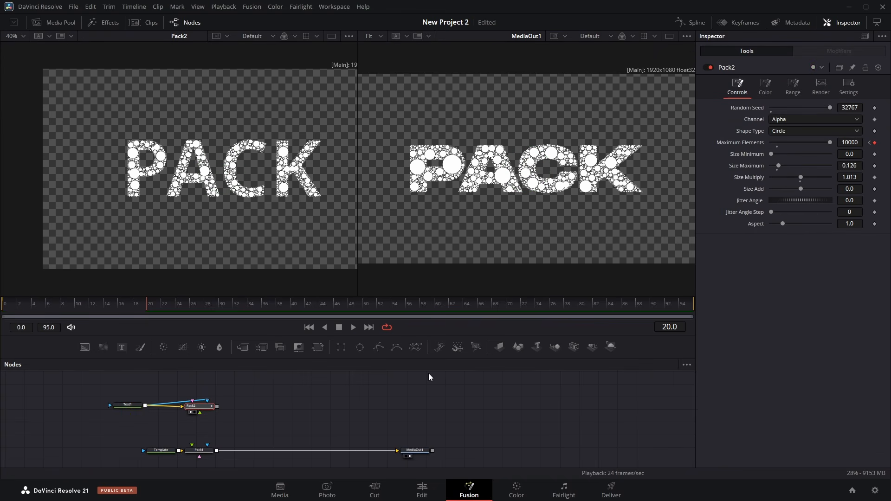
left_click_drag(809, 177, 831, 177)
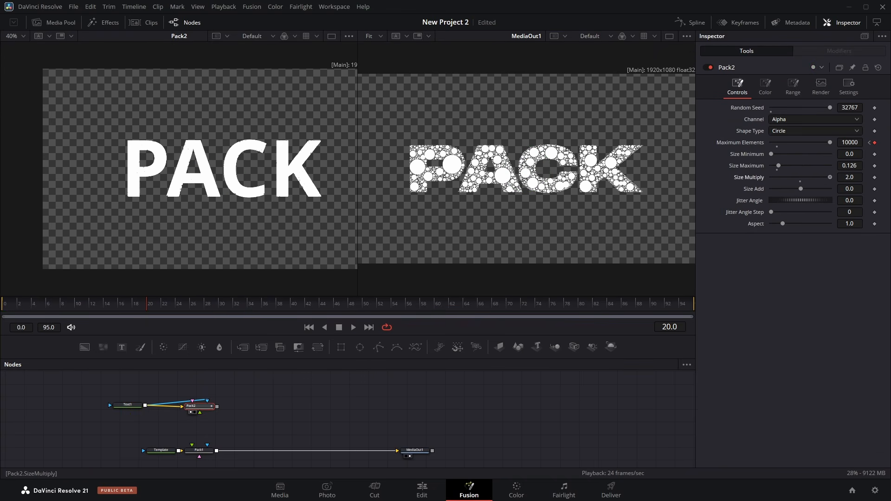
scroll(241, 179, "up", 1)
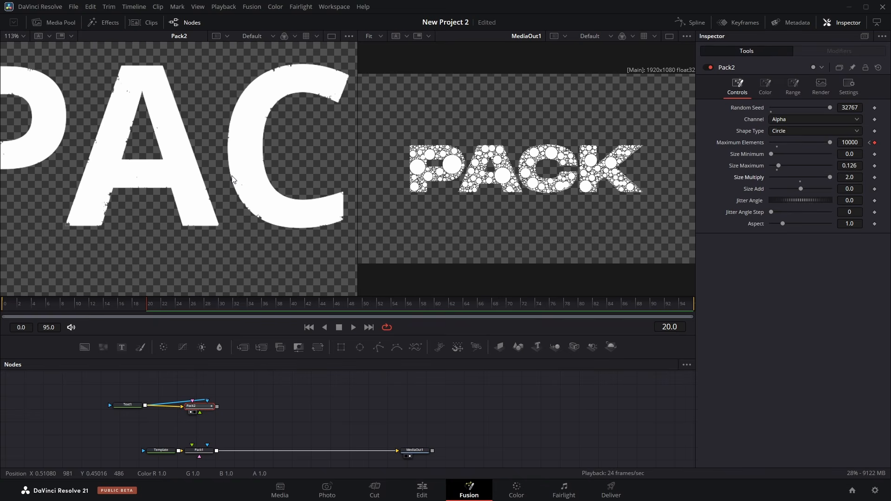
left_click_drag(227, 170, 216, 222)
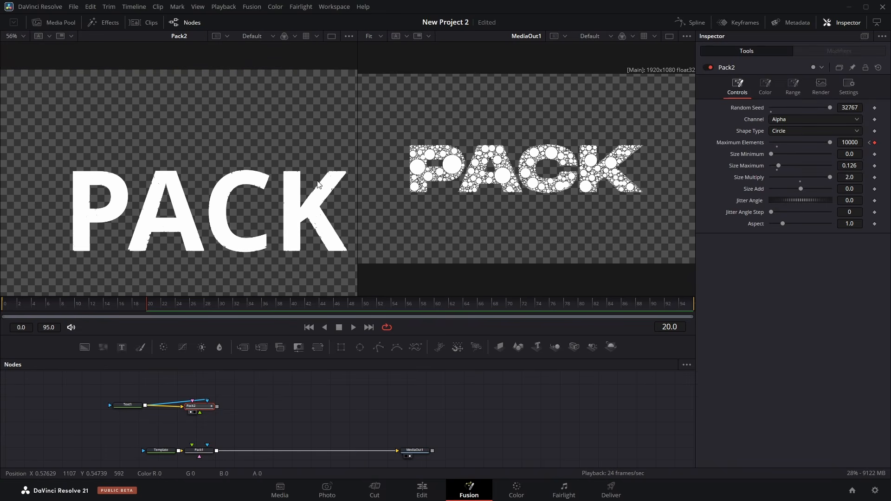
left_click(849, 177)
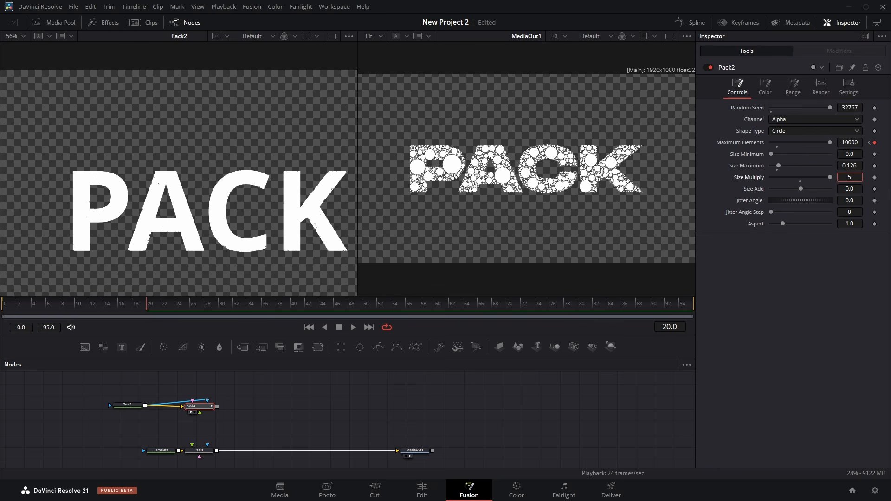
type("5")
key("Tab")
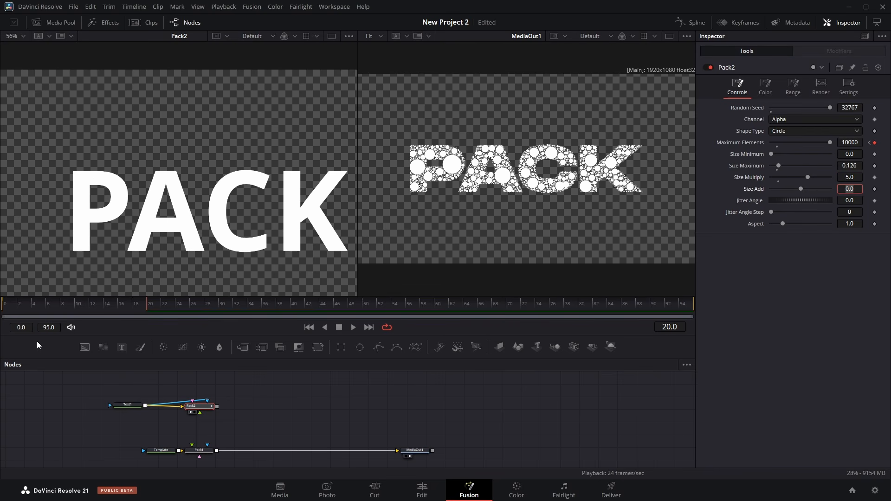
Step: Reset Pack2's Maximum Elements to remove its animation and set it to a constant 10000
left_click(86, 308)
left_click_drag(86, 308, 2, 306)
double_click(742, 143)
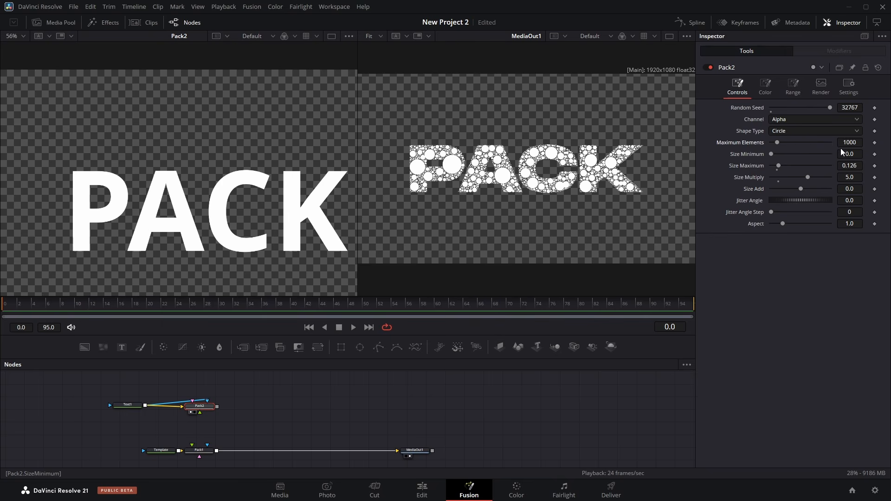
left_click_drag(777, 143, 829, 142)
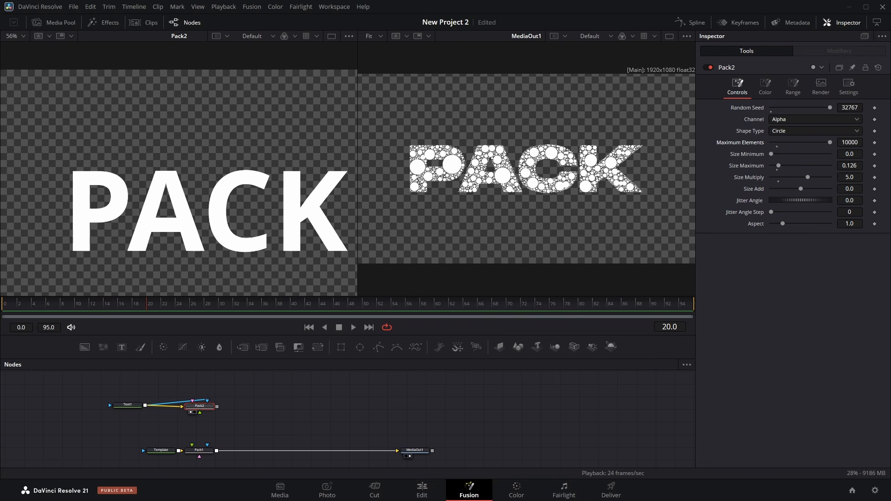
Step: Keyframe Pack2's Size Multiply from about 0.01 at frame 0 to 5.0 at frame 20
left_click(875, 178)
left_click(4, 304)
left_click(874, 177)
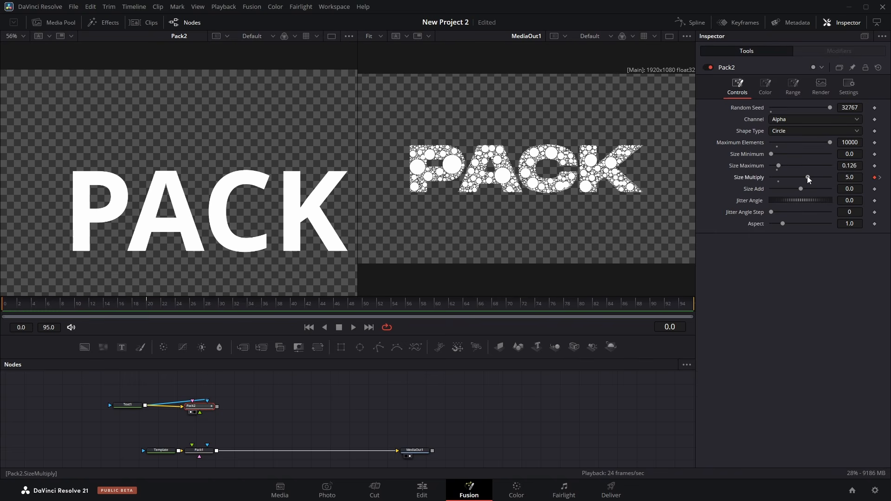
left_click_drag(807, 176, 753, 182)
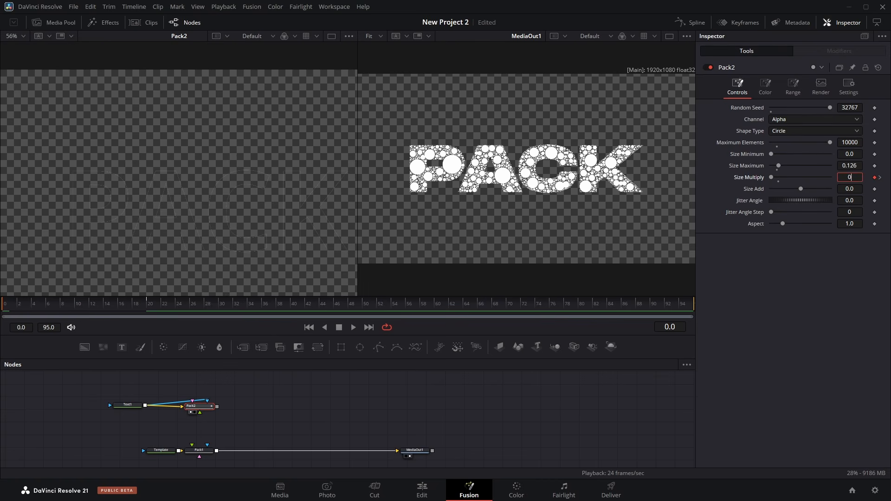
key("Tab")
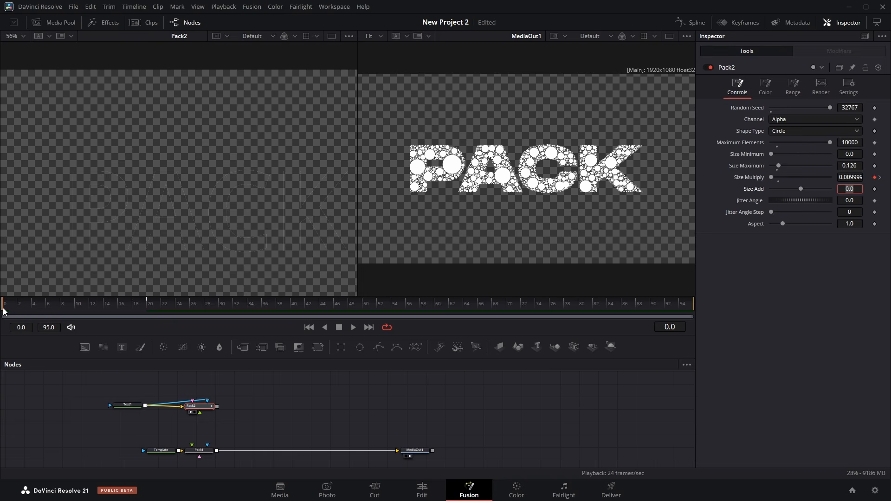
key("BackSpace")
key("Return")
Step: Preview the masked circle reveal of PACK and inspect the letters up close
left_click_drag(9, 309, 173, 307)
scroll(261, 198, "down", 3)
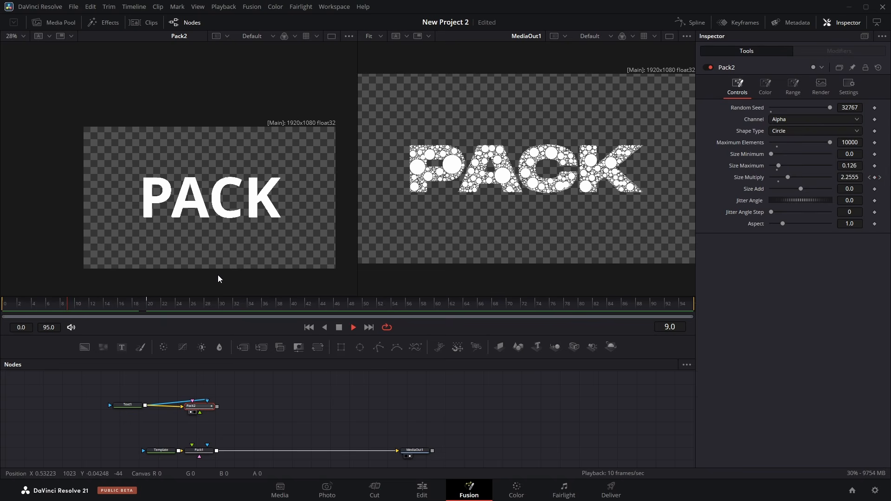
scroll(285, 226, "up", 5)
left_click_drag(284, 223, 207, 212)
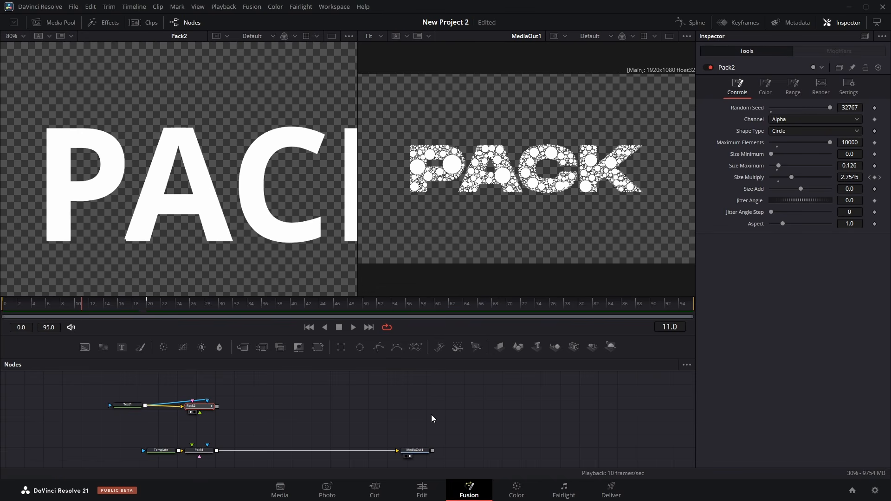
Step: Play the STRETCH clip in the edit timeline and open its Text+ title in Fusion
left_click(422, 489)
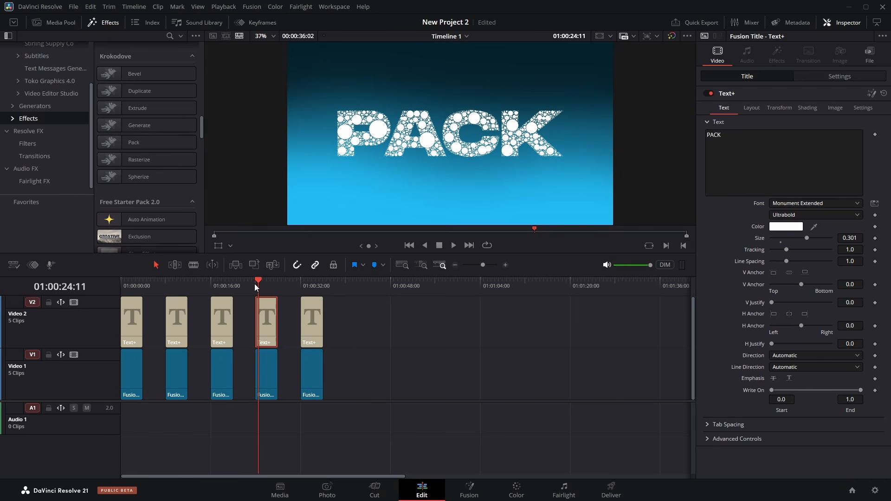
left_click_drag(255, 283, 305, 295)
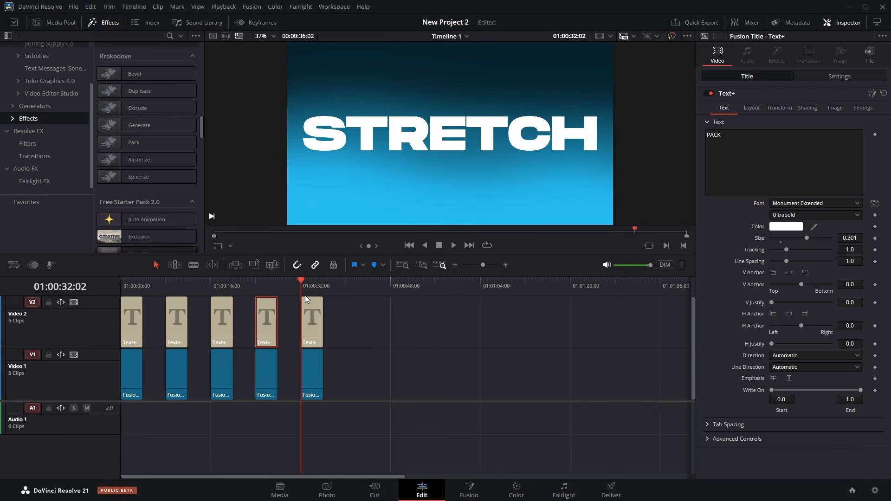
key("space")
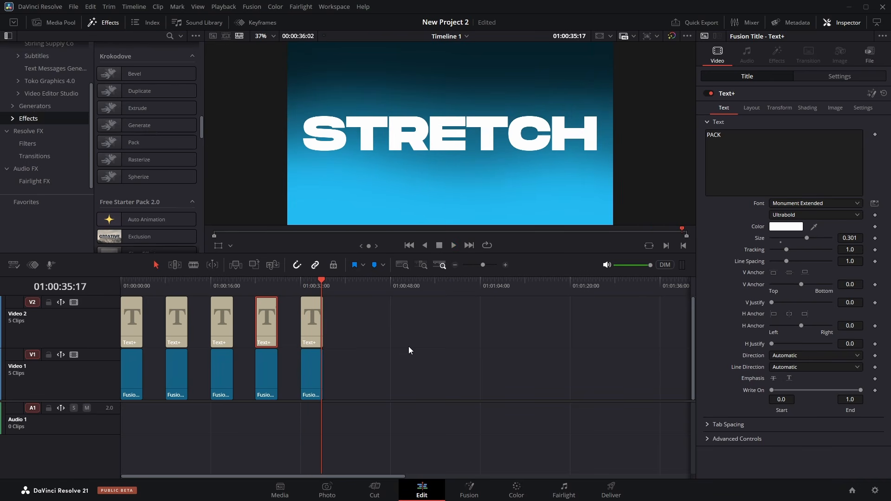
left_click(314, 317)
left_click(469, 491)
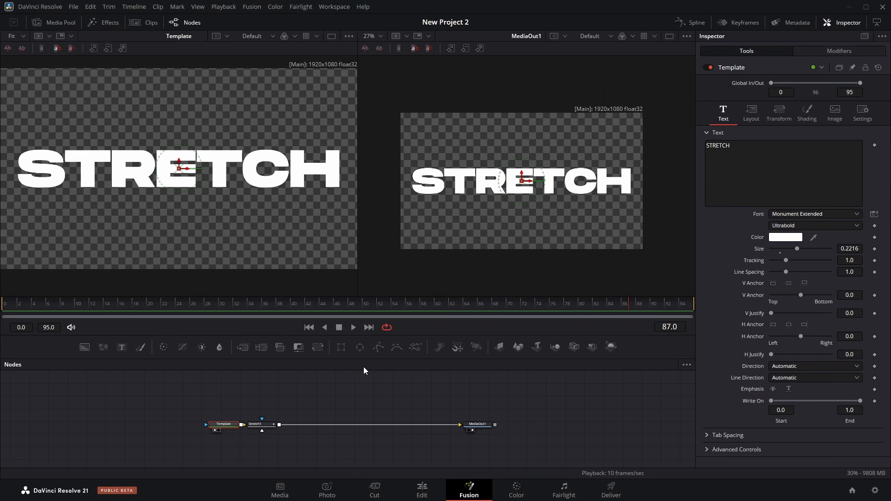
Step: Move the Template node away from Stretch1 and add a separate Text+ node above them
left_click_drag(227, 427, 215, 428)
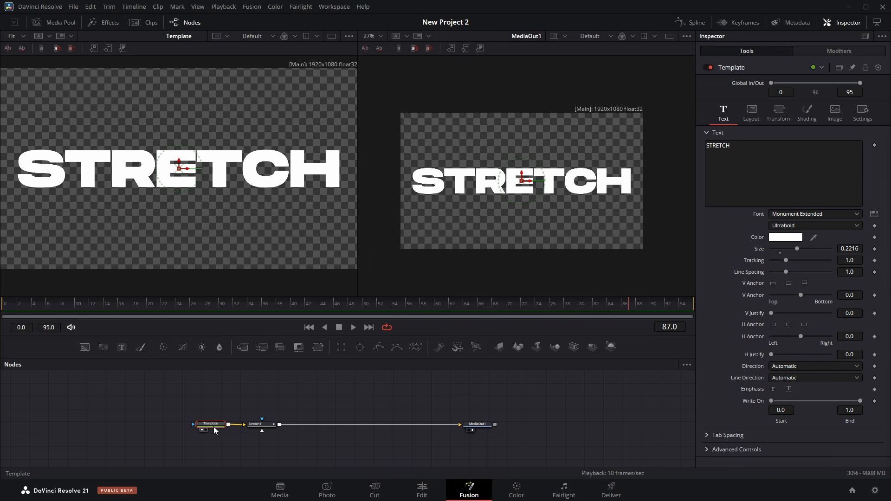
left_click(261, 425)
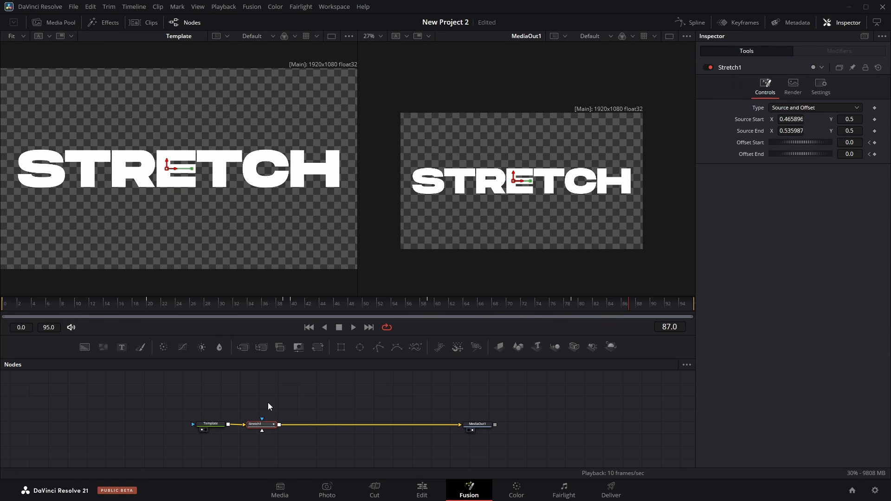
left_click_drag(268, 403, 238, 431)
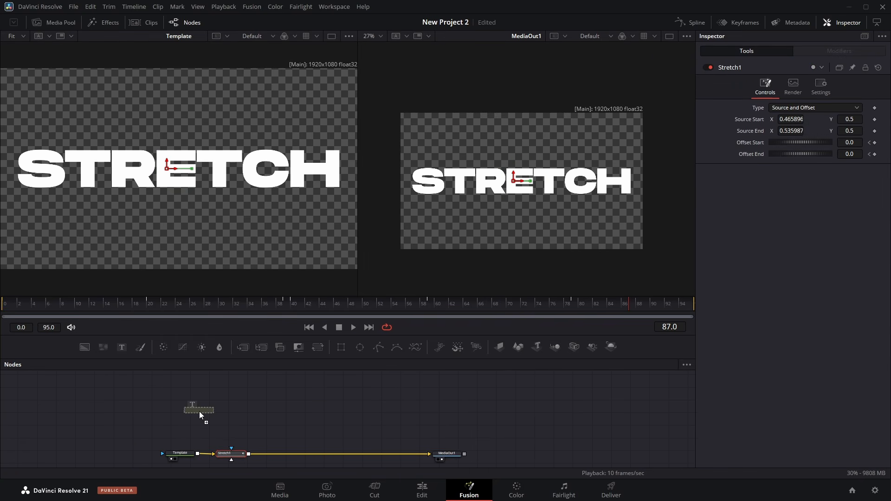
left_click_drag(176, 419, 177, 420)
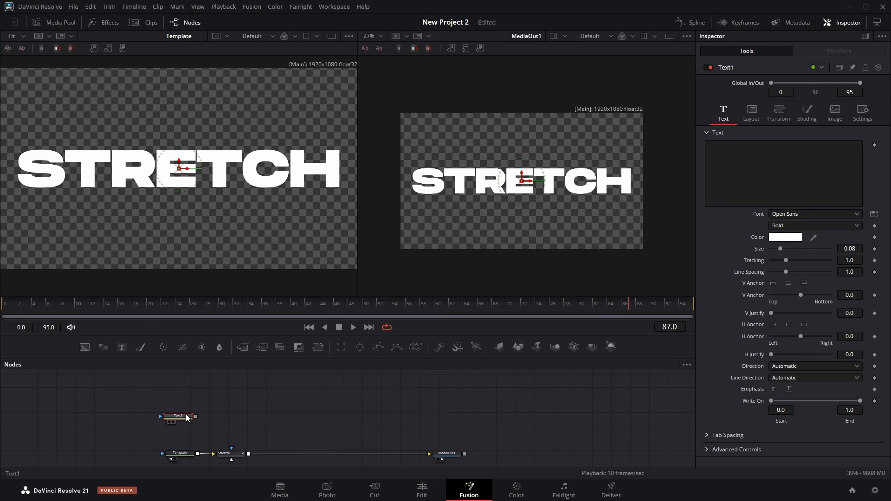
Step: Add a Stretch tool after the new Text1 node and space it out from the text
key("shift+space")
type("pack")
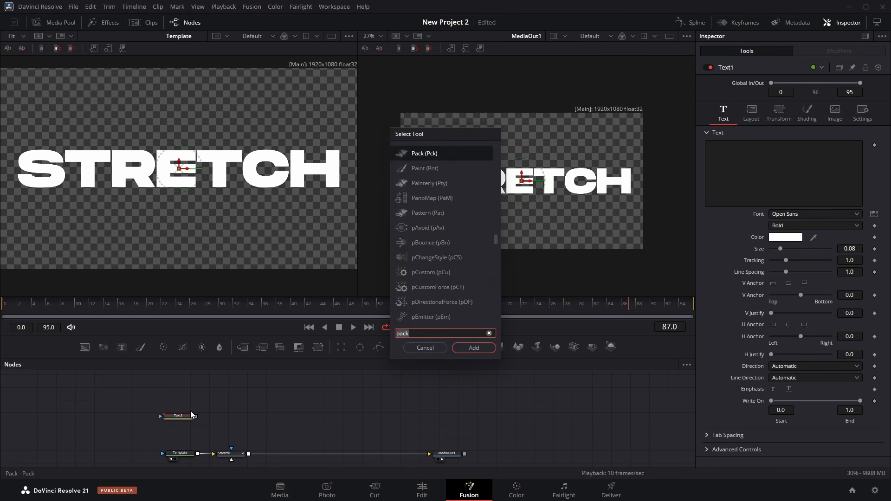
key("BackSpace")
key("BackSpace")
key("BackSpace")
key("BackSpace")
type("str")
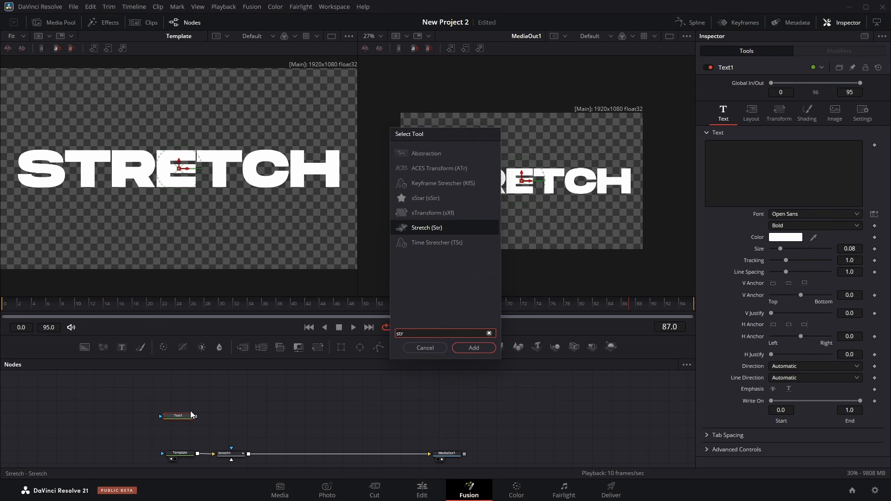
left_click(431, 228)
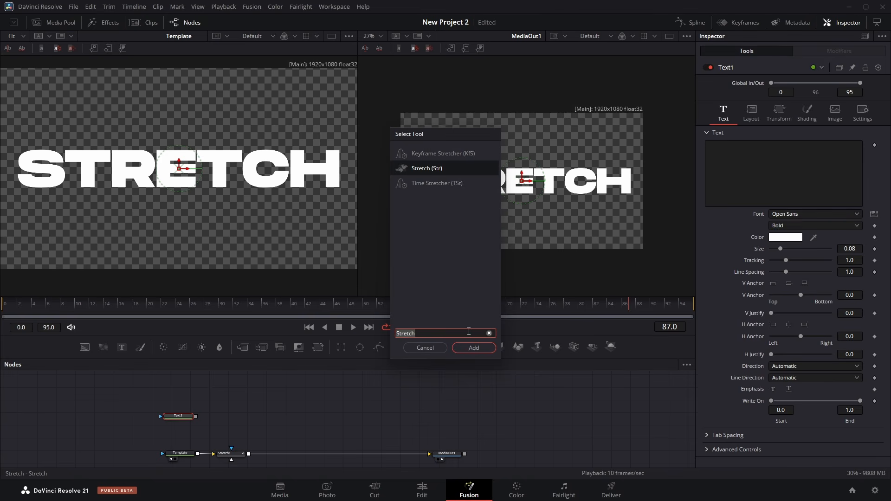
left_click(490, 350)
left_click_drag(224, 417, 245, 416)
Step: Show Text1 in the first viewer, enter the text STRETCH and set its size to 0.2912
left_click_drag(181, 416, 193, 185)
left_click(178, 416)
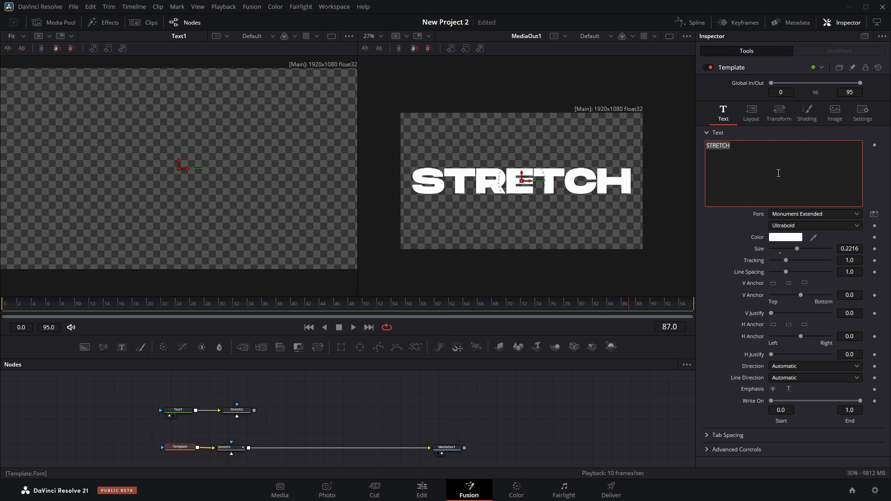
type("STRETCH")
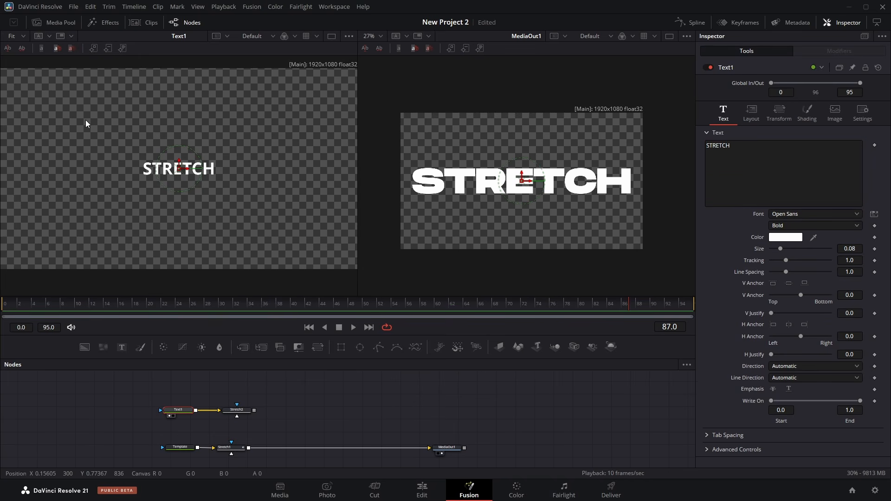
left_click_drag(844, 250, 868, 251)
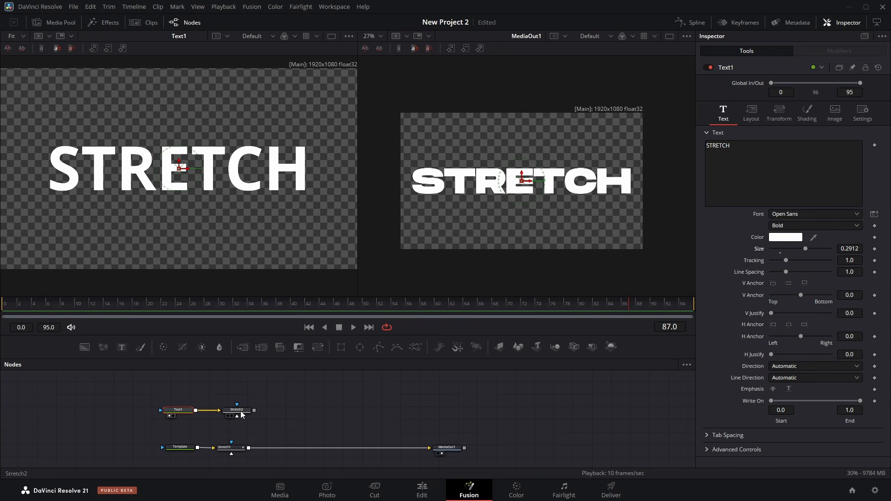
Step: Show Stretch2 in the first viewer, try shifting its Destination Start X and reset that control to 0.0
left_click(239, 411)
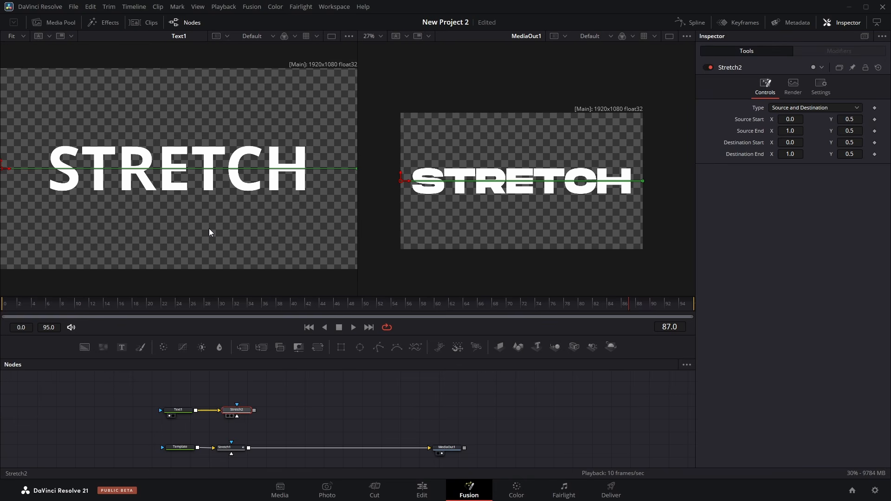
key("1")
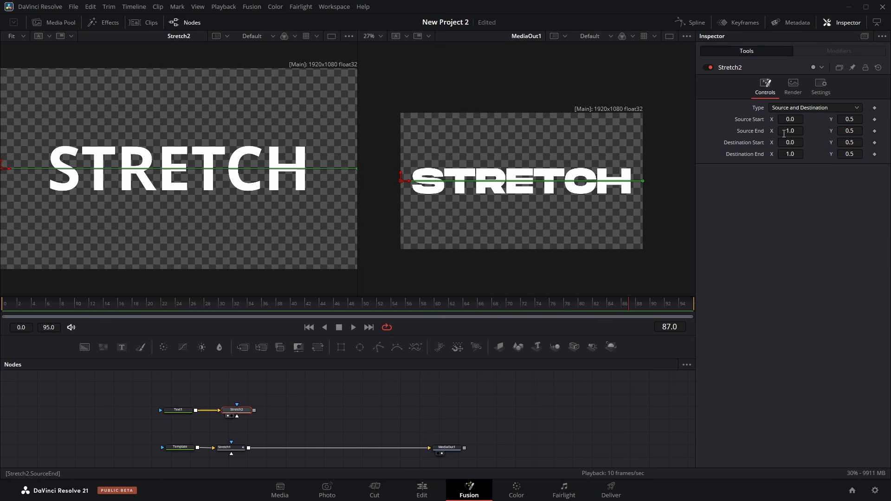
mouse_move(788, 144)
left_mouse_down()
mouse_move(820, 144)
mouse_move(750, 143)
mouse_move(799, 143)
left_mouse_up()
double_click(742, 142)
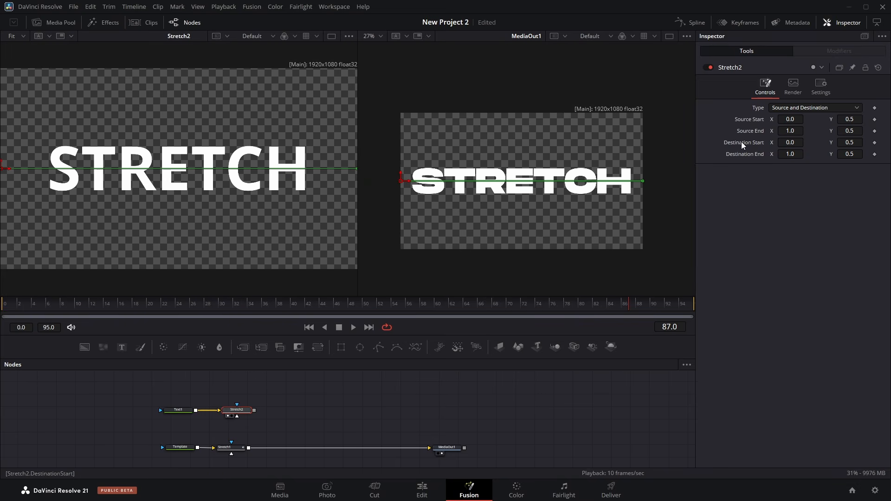
Step: Set Stretch2's type to Source and Offset, and show Text1 in the first viewer and Stretch2 in the second
left_click(810, 108)
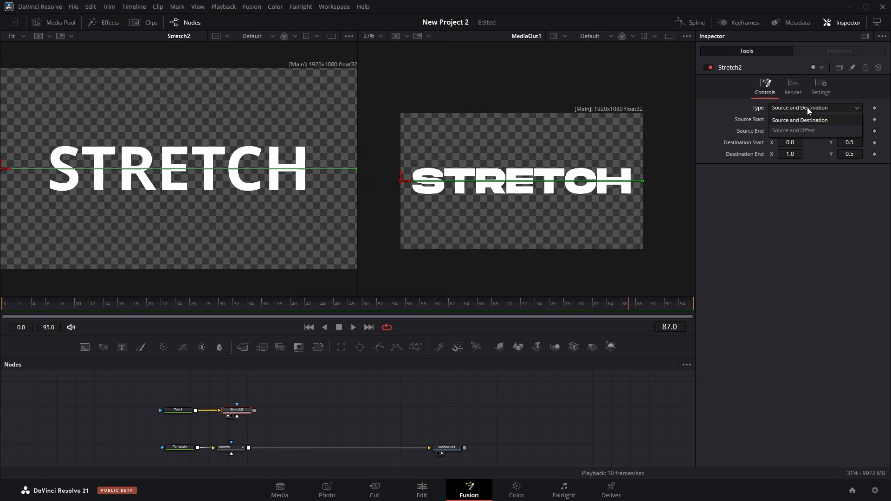
left_click(799, 131)
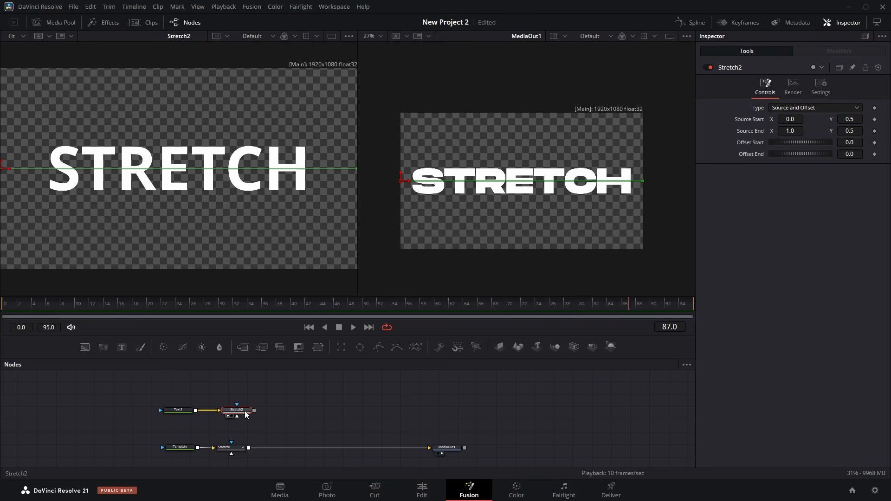
left_click_drag(598, 165, 597, 162)
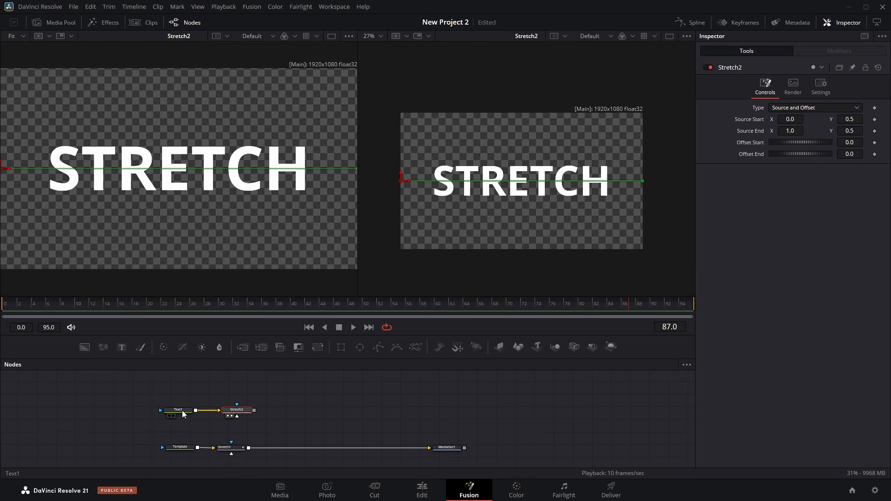
left_click_drag(183, 414, 169, 302)
left_click_drag(163, 166, 163, 166)
Step: Place Stretch2's source points inside the letter E with Source Start X at 0.459 and Source End X at 0.512
left_click_drag(781, 121, 885, 121)
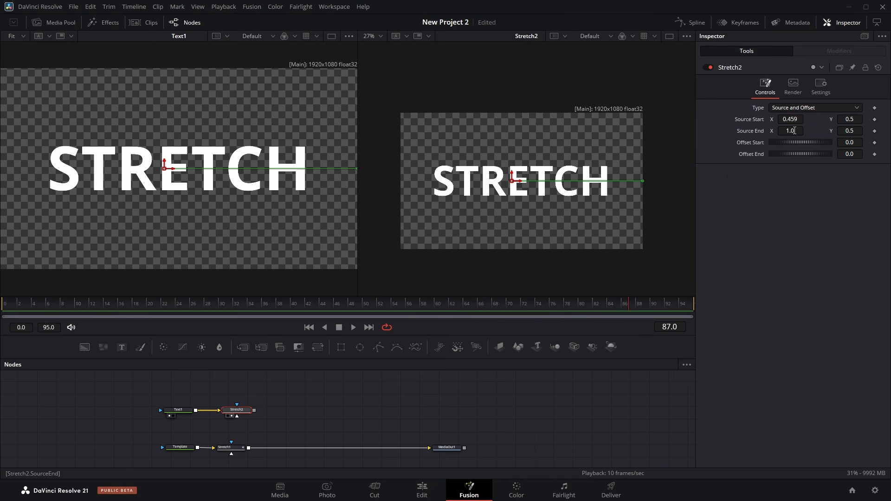
left_click_drag(794, 131, 682, 130)
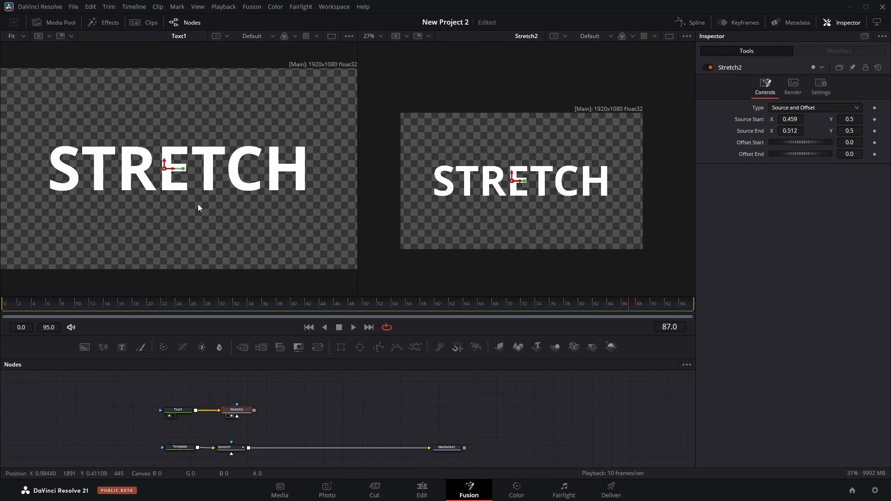
scroll(183, 174, "up", 5)
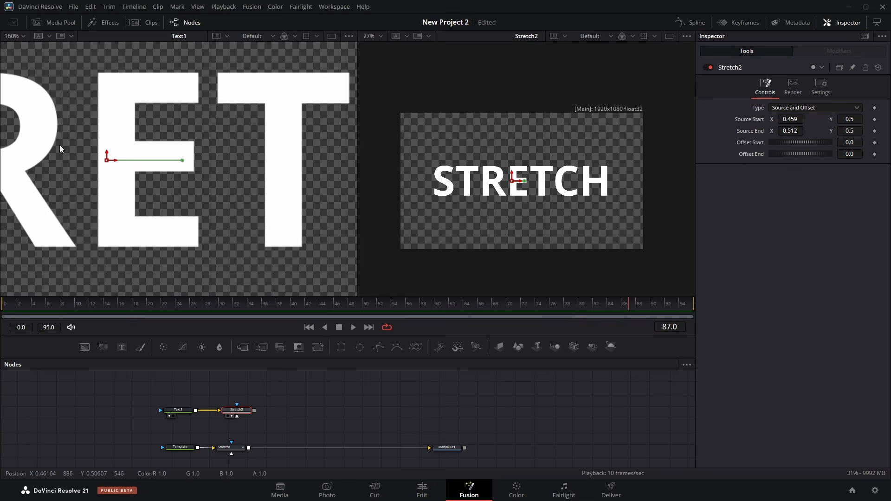
scroll(225, 153, "down", 5)
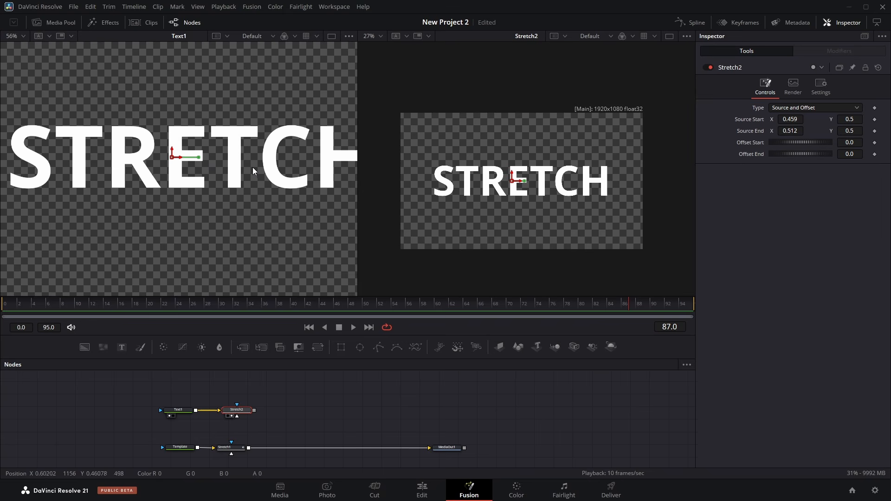
scroll(176, 181, "down", 2)
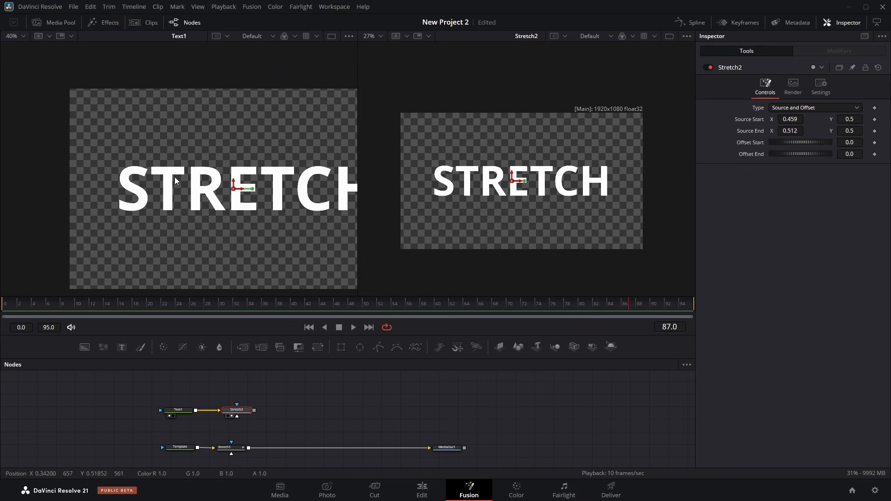
scroll(271, 192, "down", 1)
scroll(202, 188, "right", 1)
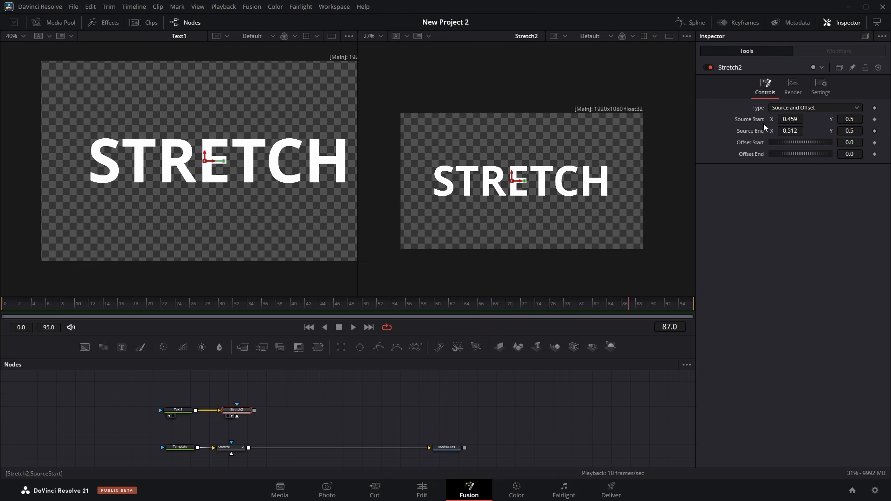
scroll(304, 180, "right", 1)
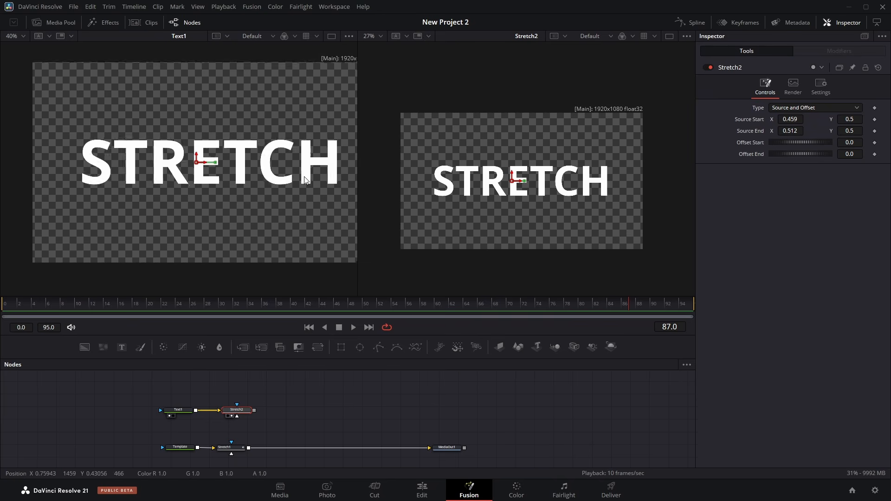
scroll(305, 180, "right", 1)
scroll(305, 179, "up", 1)
scroll(299, 175, "down", 2)
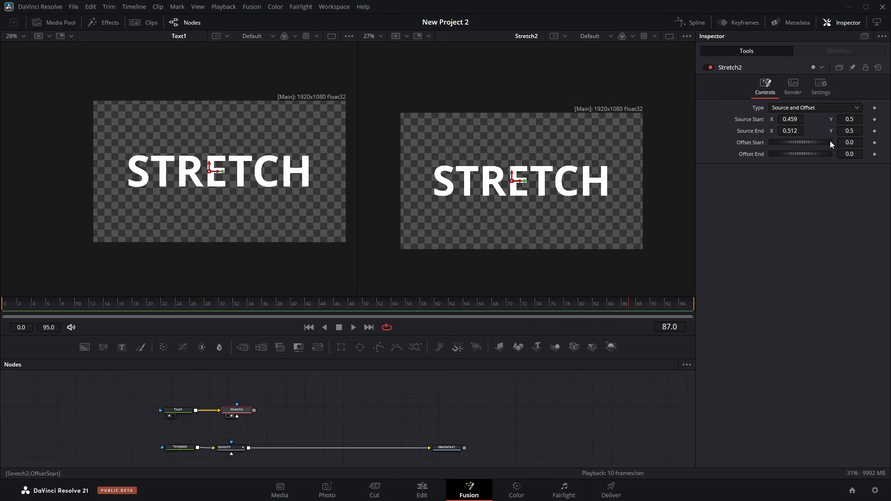
Step: Try stretching the E with Offset Start 0.1392 and Offset End 0.1609, and reset both offsets to 0.0
left_click_drag(784, 145, 805, 154)
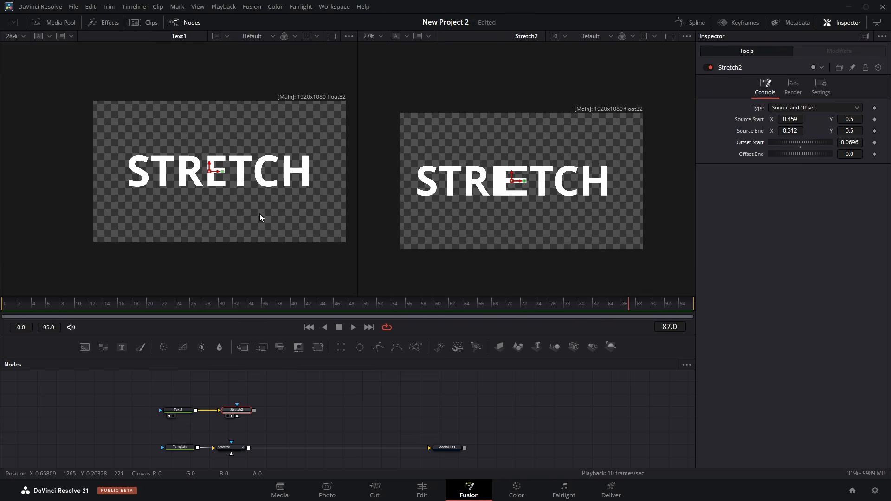
scroll(216, 175, "up", 2)
scroll(216, 176, "up", 2)
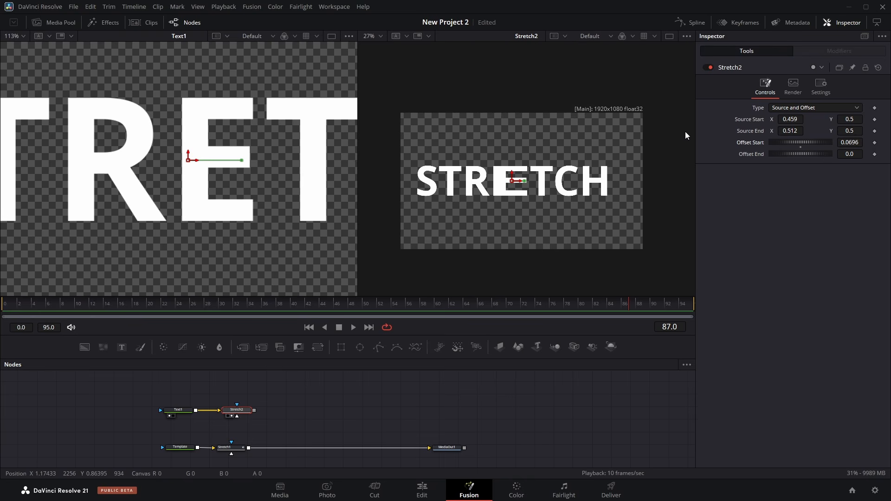
mouse_move(778, 143)
left_mouse_down()
mouse_move(808, 143)
mouse_move(792, 143)
mouse_move(806, 157)
mouse_move(696, 175)
mouse_move(843, 175)
mouse_move(670, 179)
mouse_move(786, 176)
mouse_move(779, 154)
left_mouse_up()
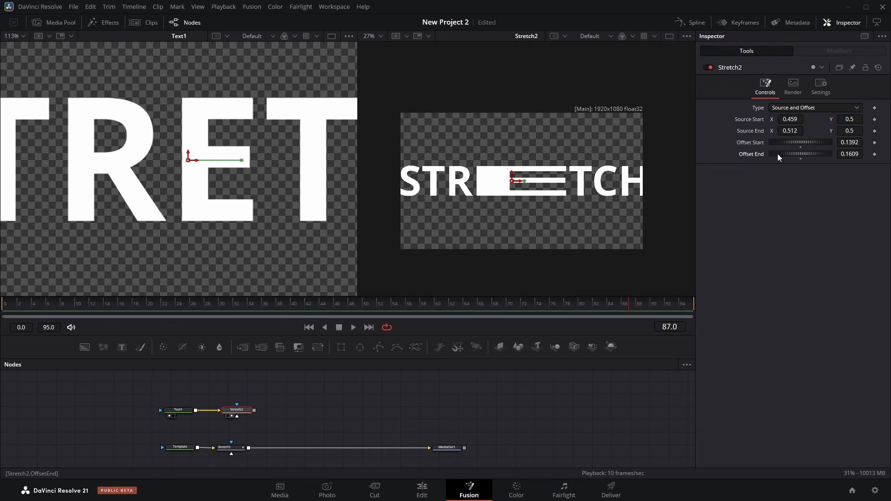
double_click(749, 143)
double_click(761, 155)
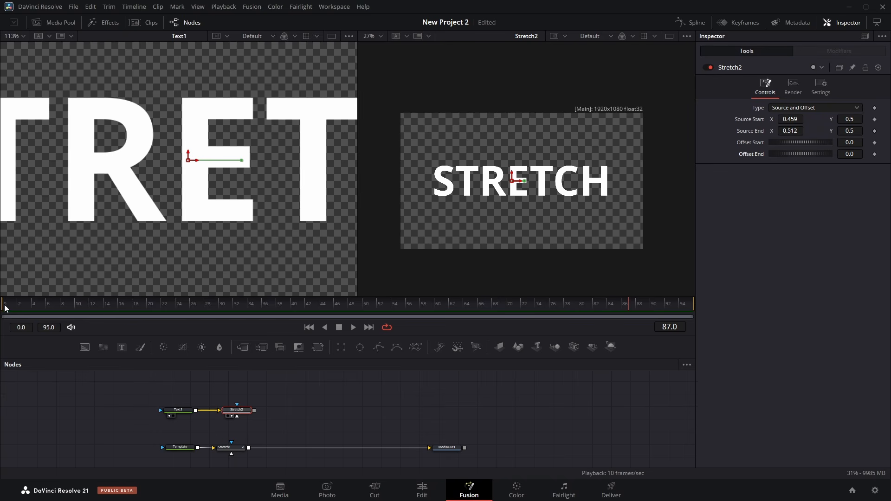
Step: Keyframe Stretch2's Offset Start at 0.0 on frames 87, 20 and 40
left_click(875, 143)
left_click_drag(22, 307, 149, 312)
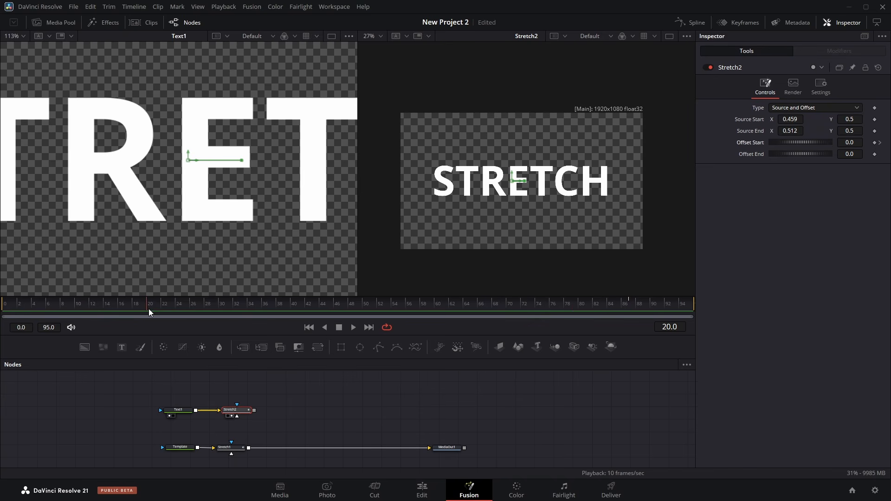
left_click(874, 143)
left_click_drag(139, 310, 294, 312)
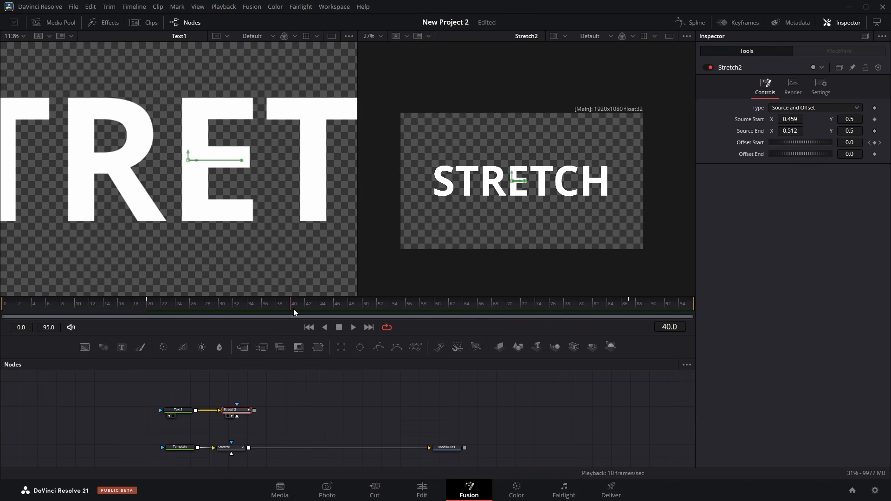
left_click(874, 143)
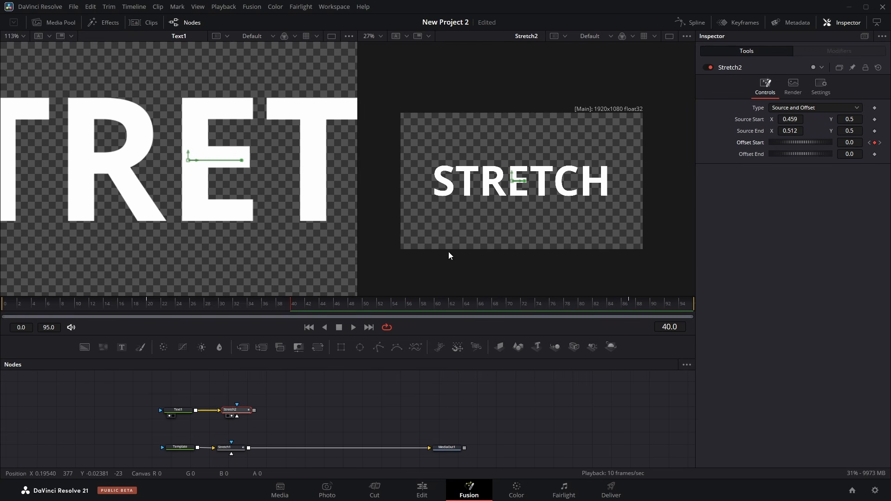
Step: Set Stretch2's Offset Start to 0.2377 at frame 20 and keyframe it at 0 on frame 0
left_click_drag(291, 302, 149, 308)
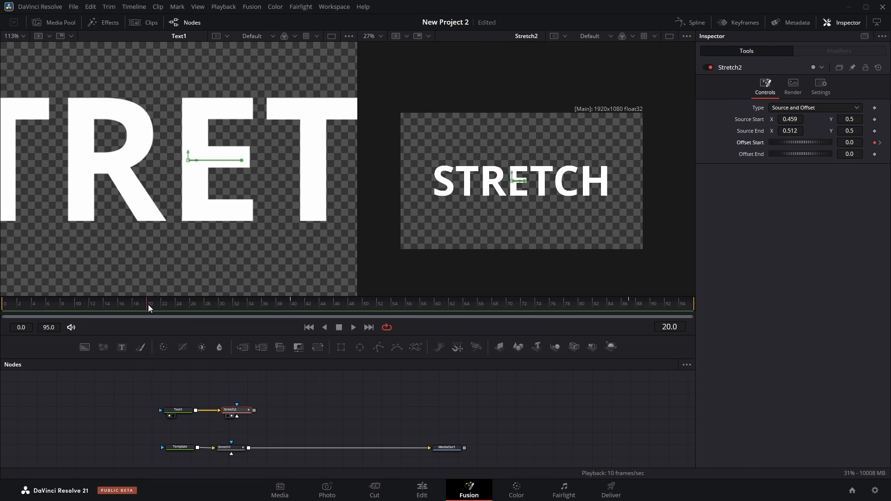
left_click_drag(791, 142, 863, 146)
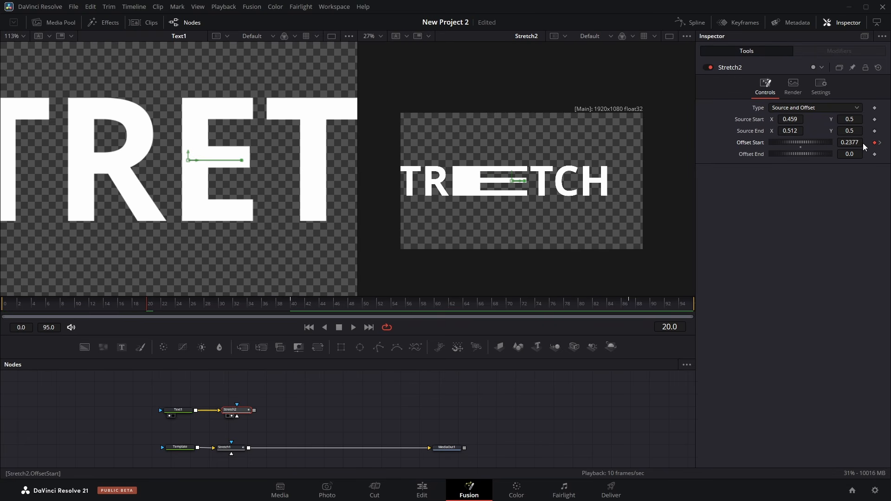
left_click_drag(146, 310, 1, 316)
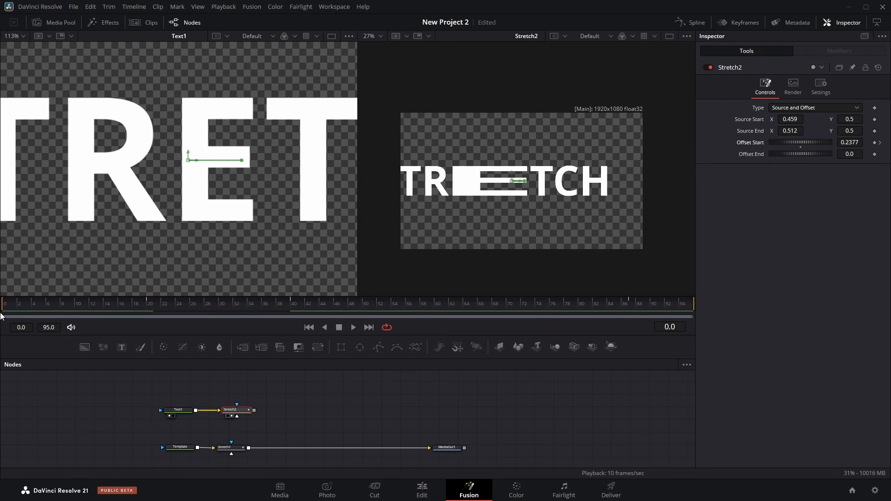
left_click(875, 142)
left_click(844, 142)
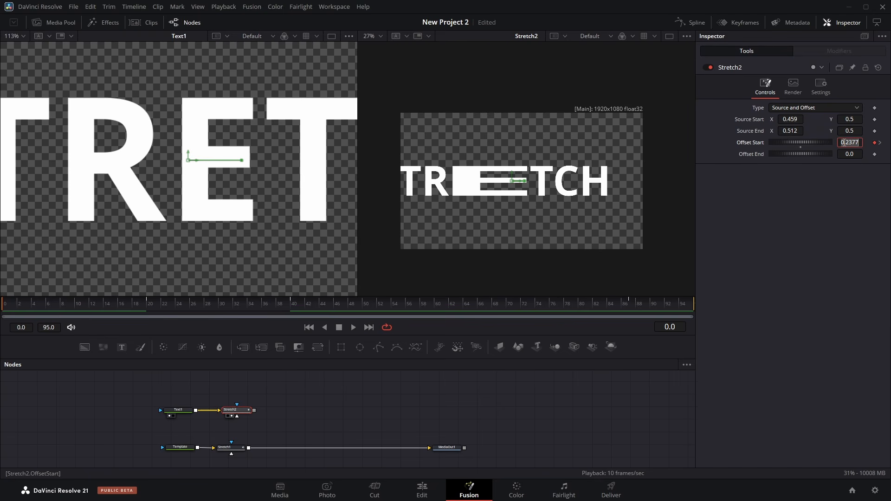
type("0")
key("Tab")
Step: Keyframe Stretch2's Offset End at 0.0 on frames 38 and 78, with 0.2522 on frame 58
left_click_drag(7, 307, 296, 304)
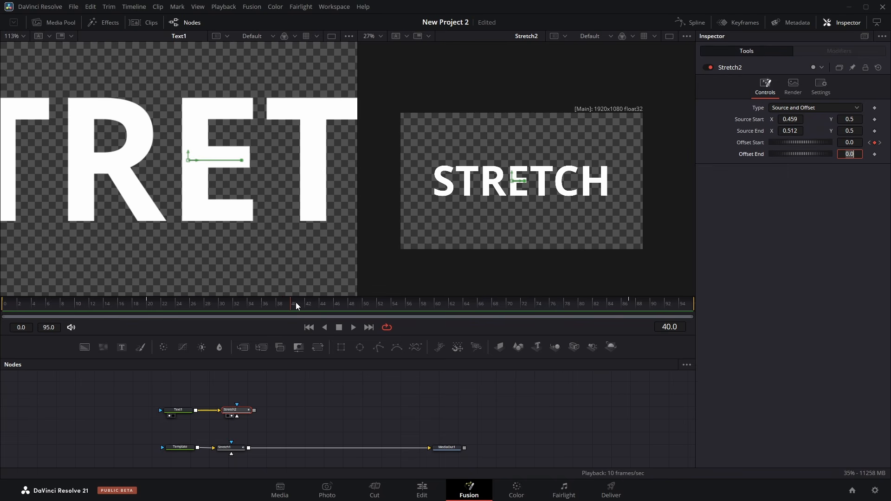
left_click_drag(294, 305, 281, 305)
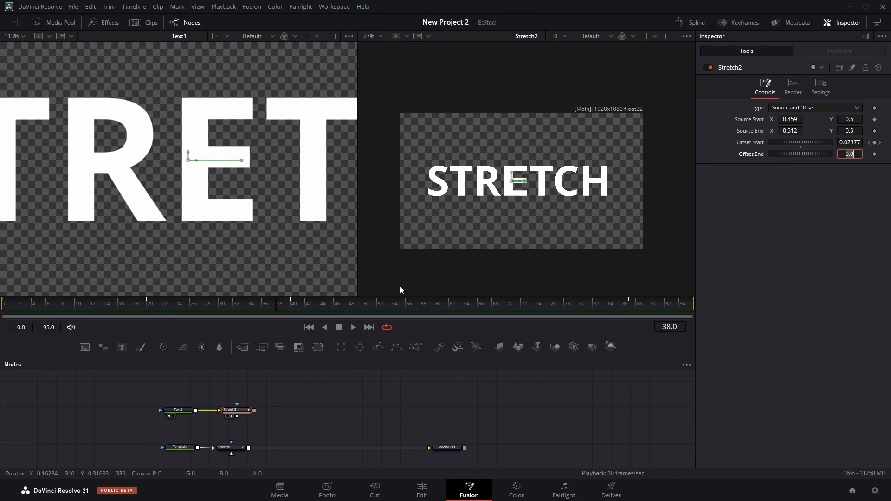
left_click(874, 155)
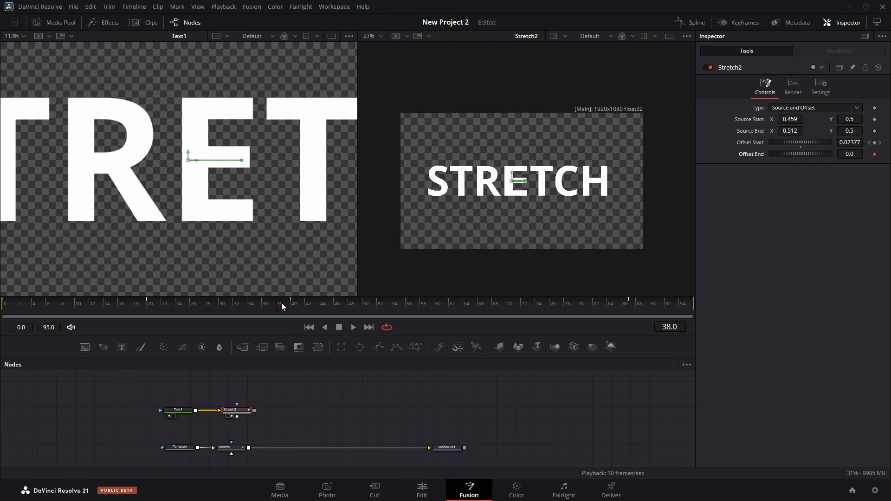
left_click_drag(283, 309, 428, 310)
left_click(874, 154)
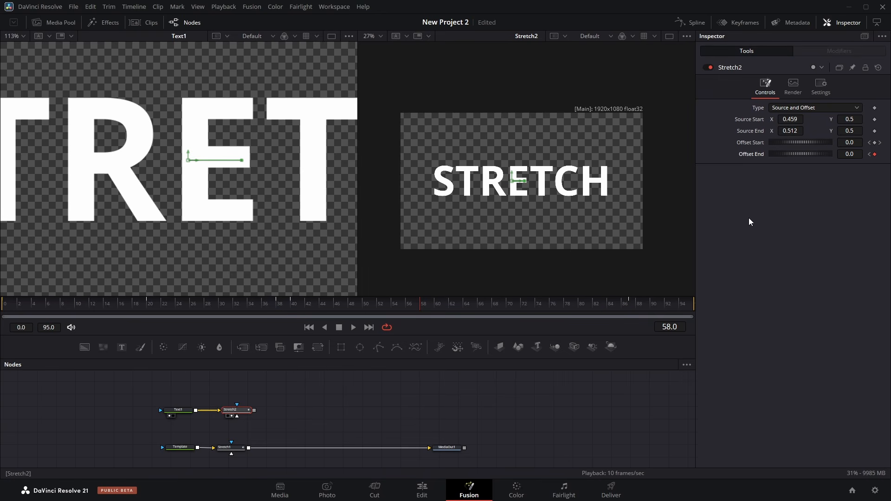
left_click_drag(423, 308, 567, 310)
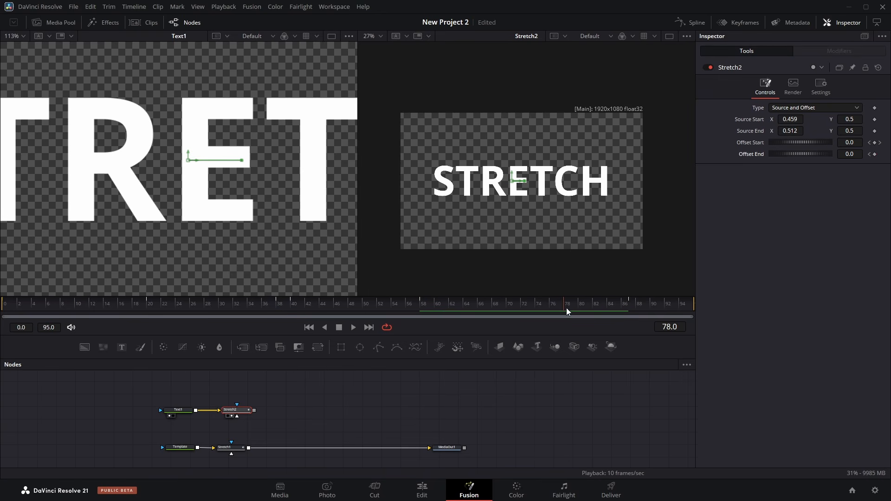
left_click(869, 155)
left_click_drag(782, 157, 863, 157)
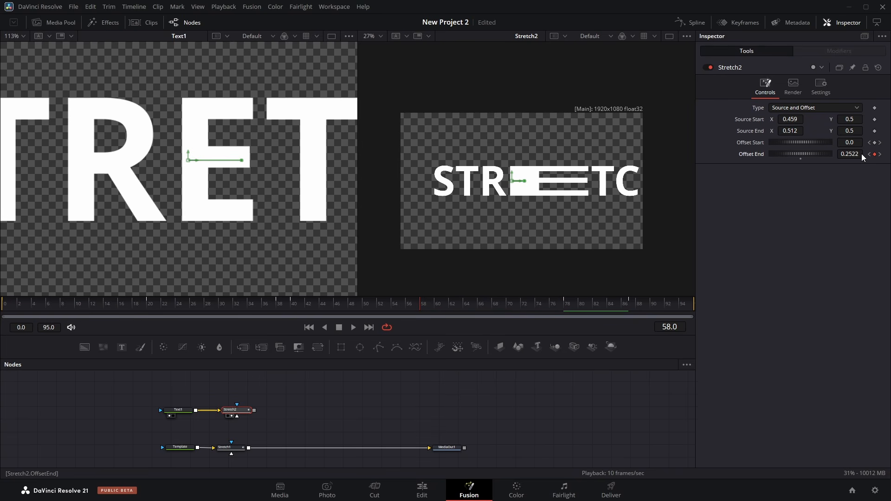
Step: Play the stretch animation from frame 0 and remove the extra Offset Start keyframe at frame 87
left_click_drag(314, 306, 2, 320)
key("space")
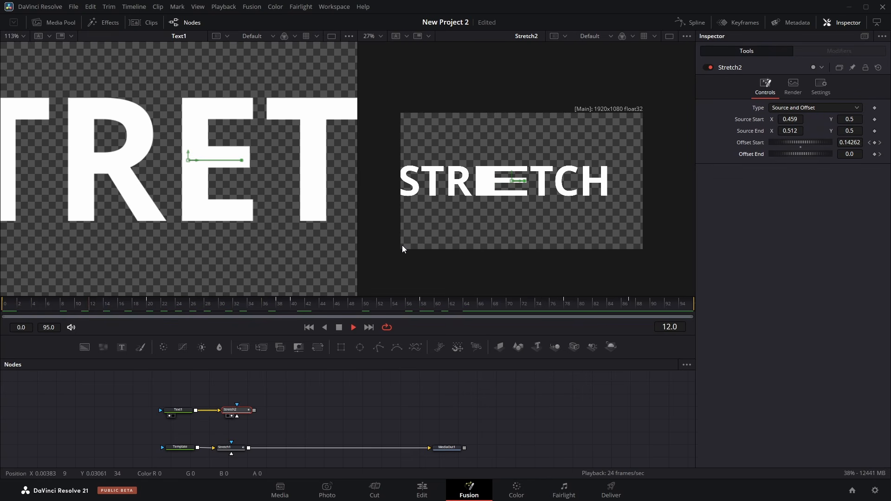
left_click(630, 305)
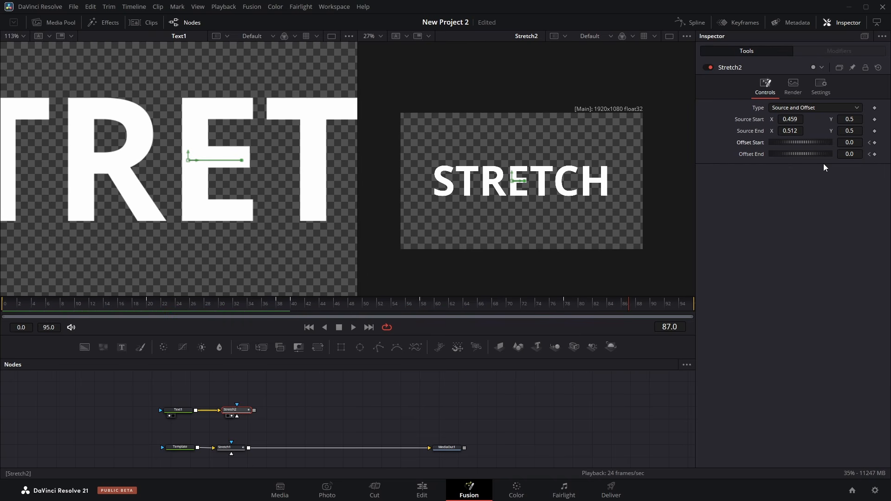
left_click_drag(624, 305, 301, 327)
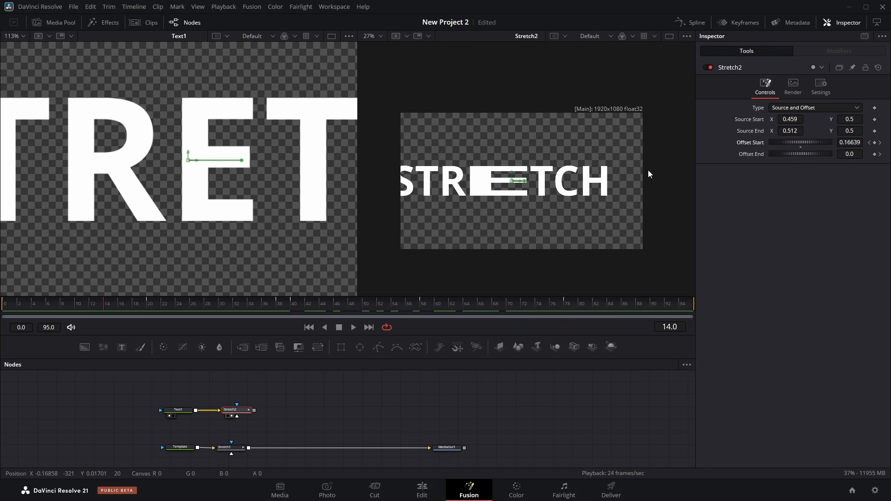
Step: Smooth all Offset Start and Offset End keyframes in the Spline editor, play the animation from frame 0 and close the editor
left_click(692, 22)
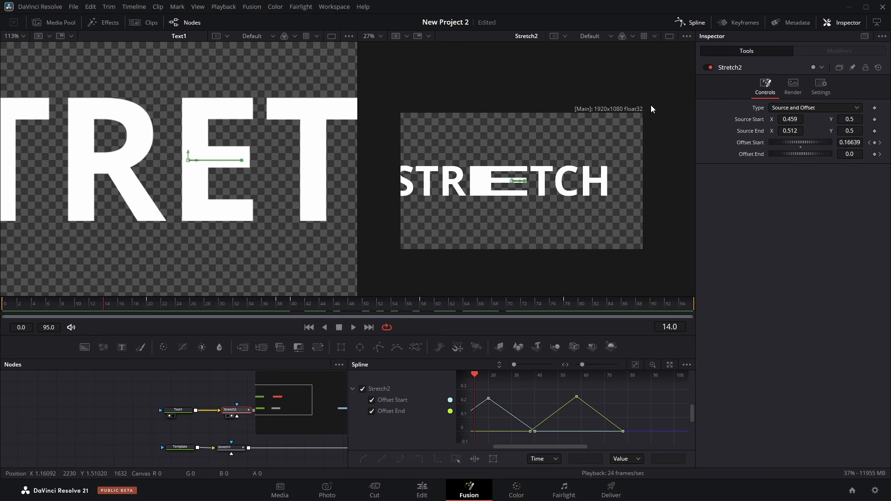
left_click(635, 364)
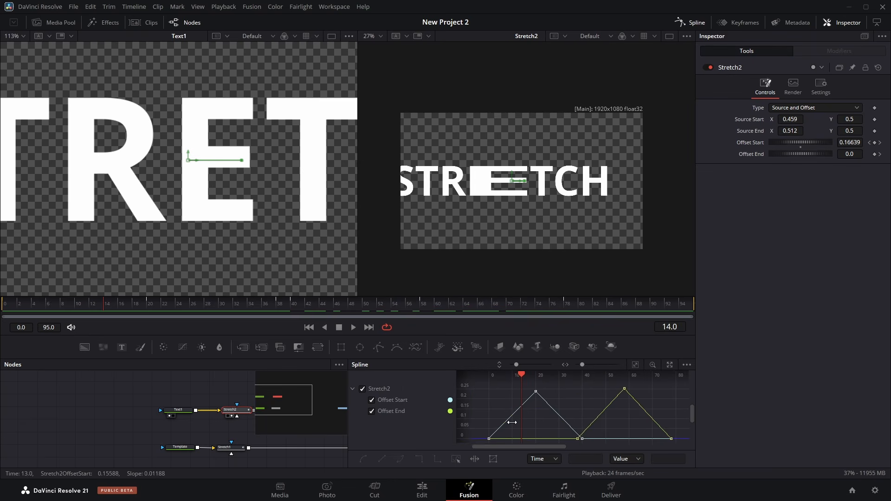
left_click(455, 460)
key("shift+s")
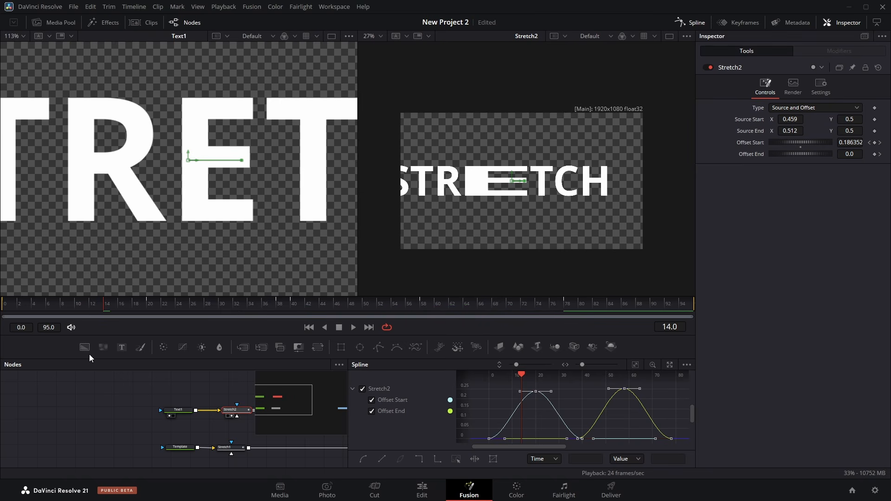
left_click(2, 307)
key("space")
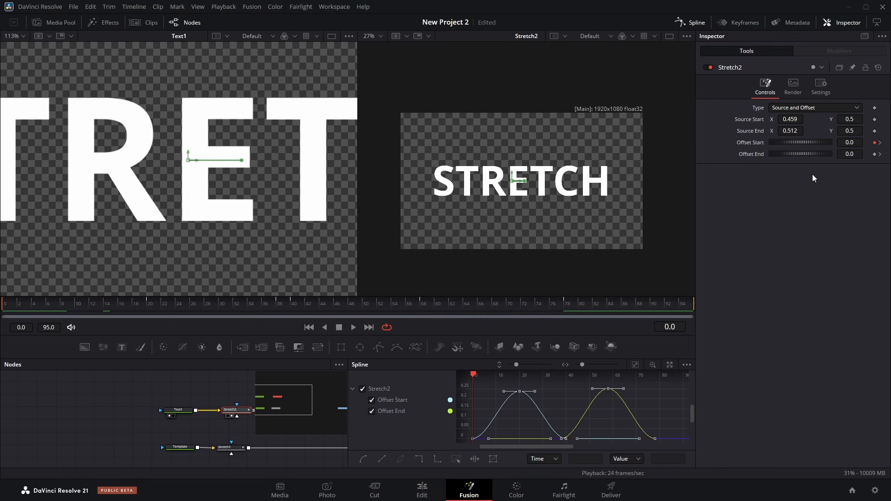
left_click(690, 22)
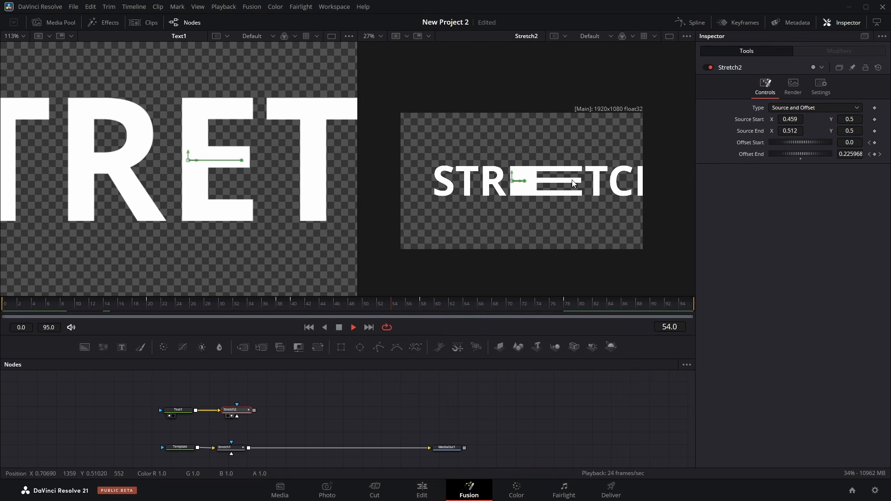